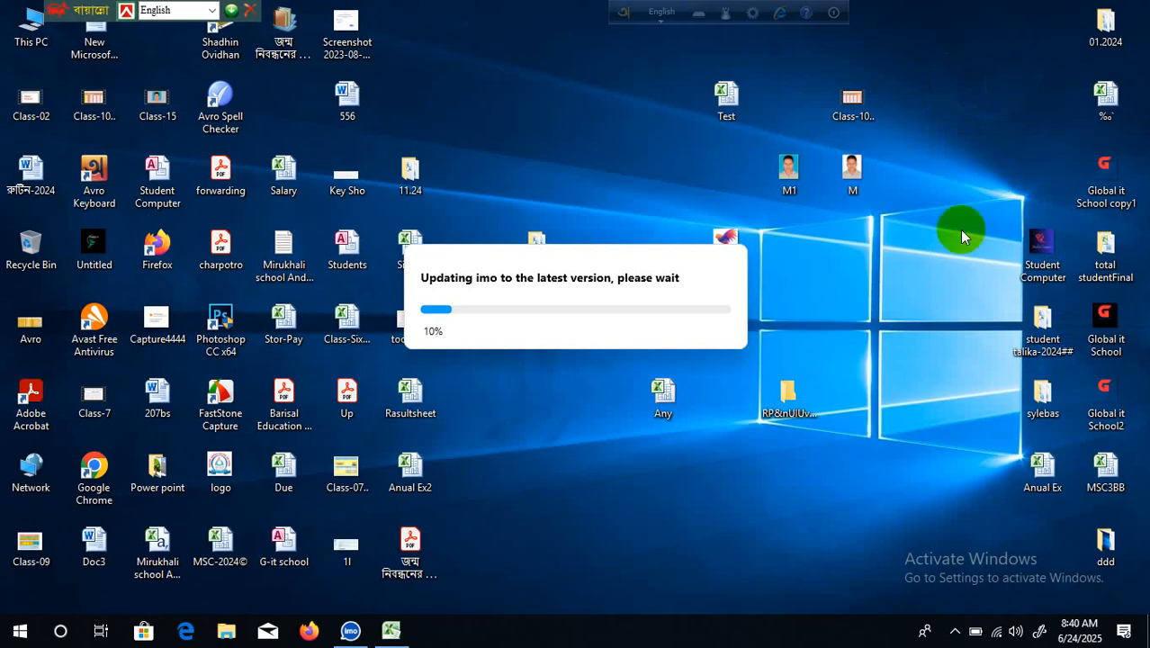
Switch to the Any workbook in Excel and examine Sheet3's school banner and its serial, name, ID, designation, month, date and day columns
click(391, 630)
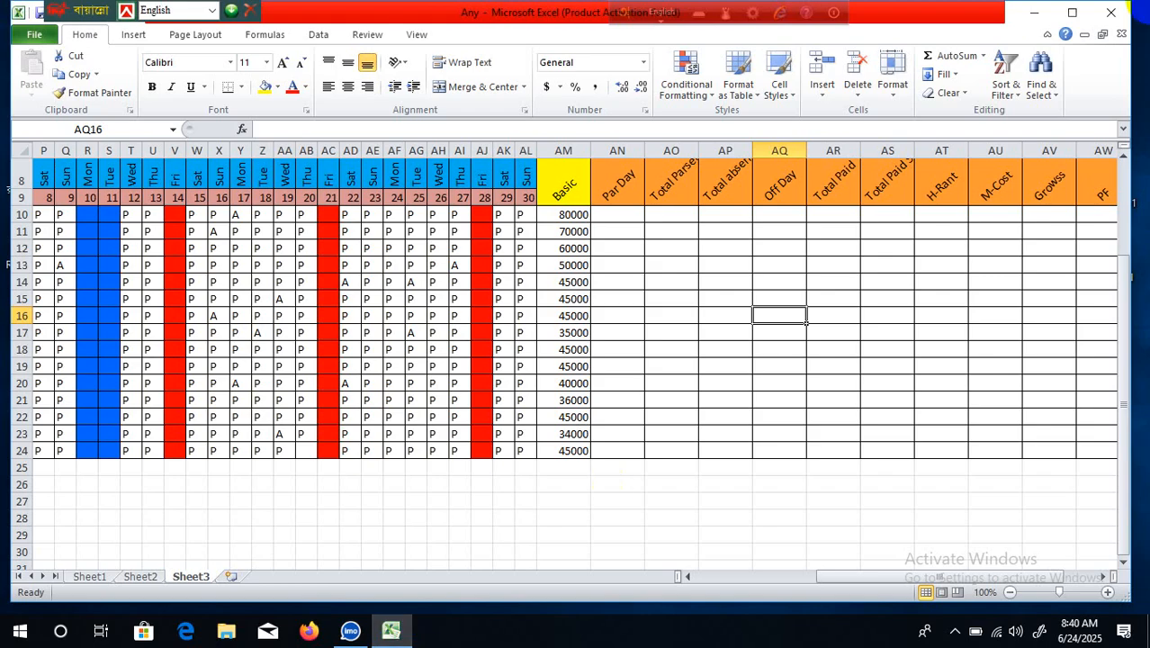
click(828, 401)
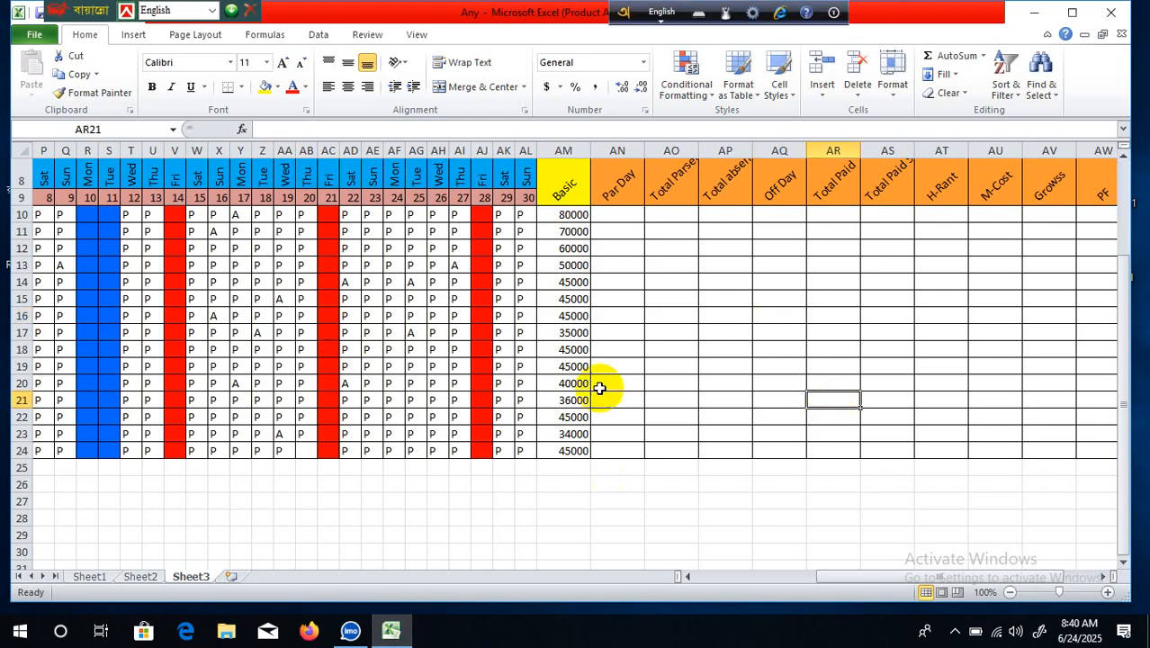
drag(881, 576, 547, 595)
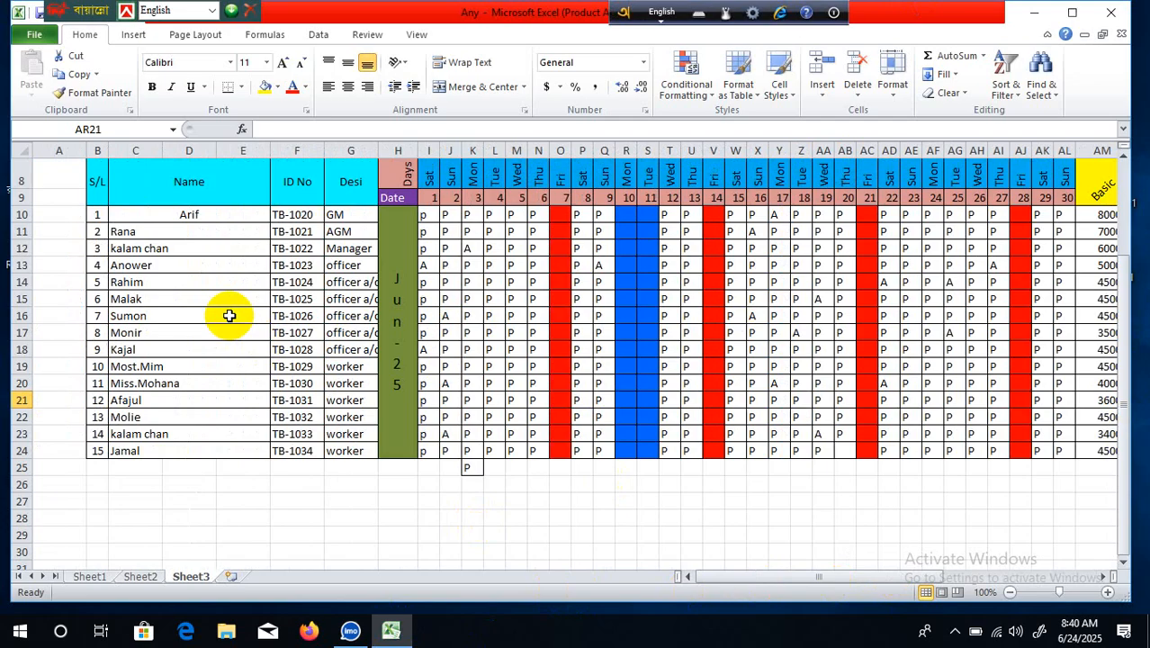
scroll(229, 316, up, 3)
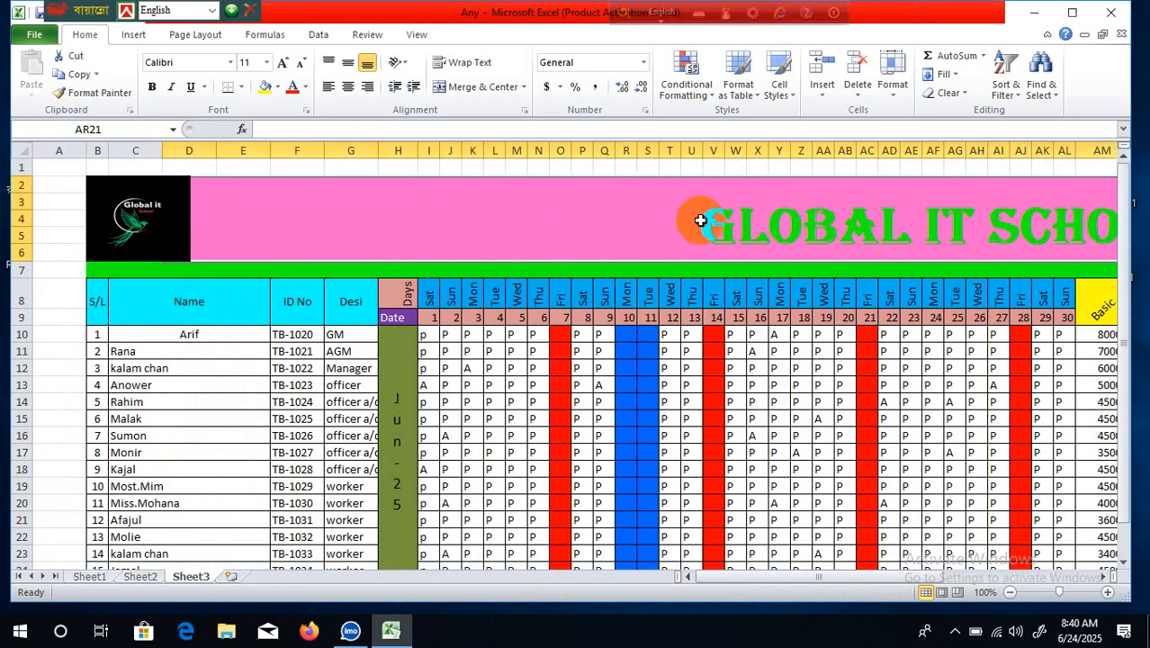
click(700, 220)
click(100, 228)
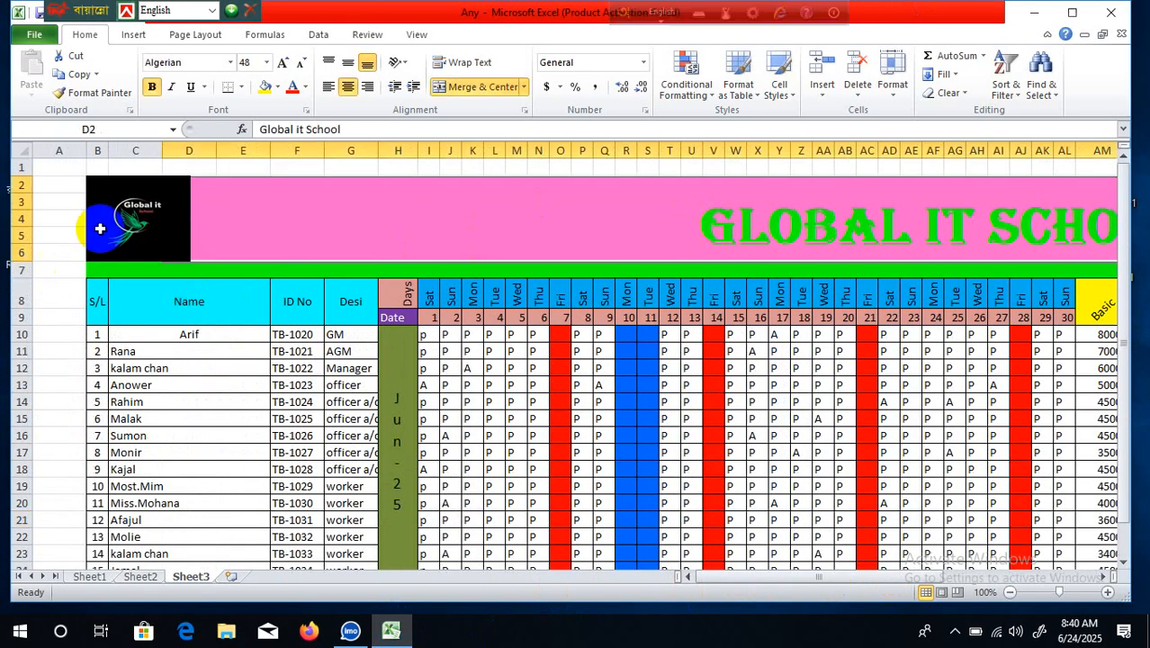
click(103, 349)
click(160, 355)
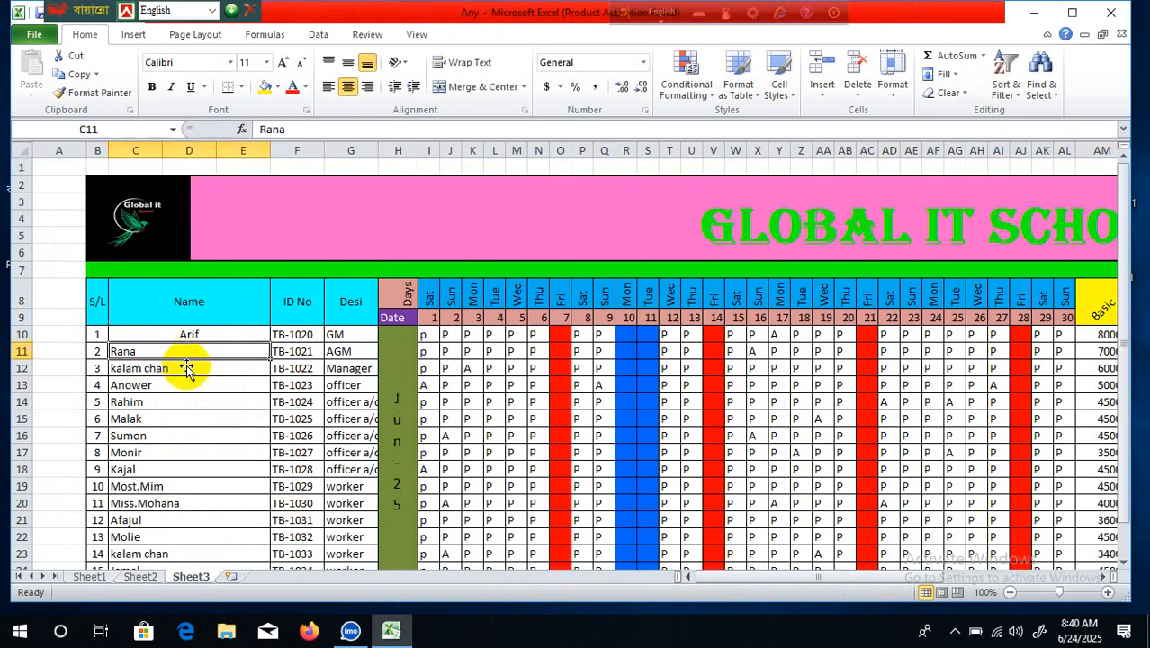
click(297, 349)
click(354, 363)
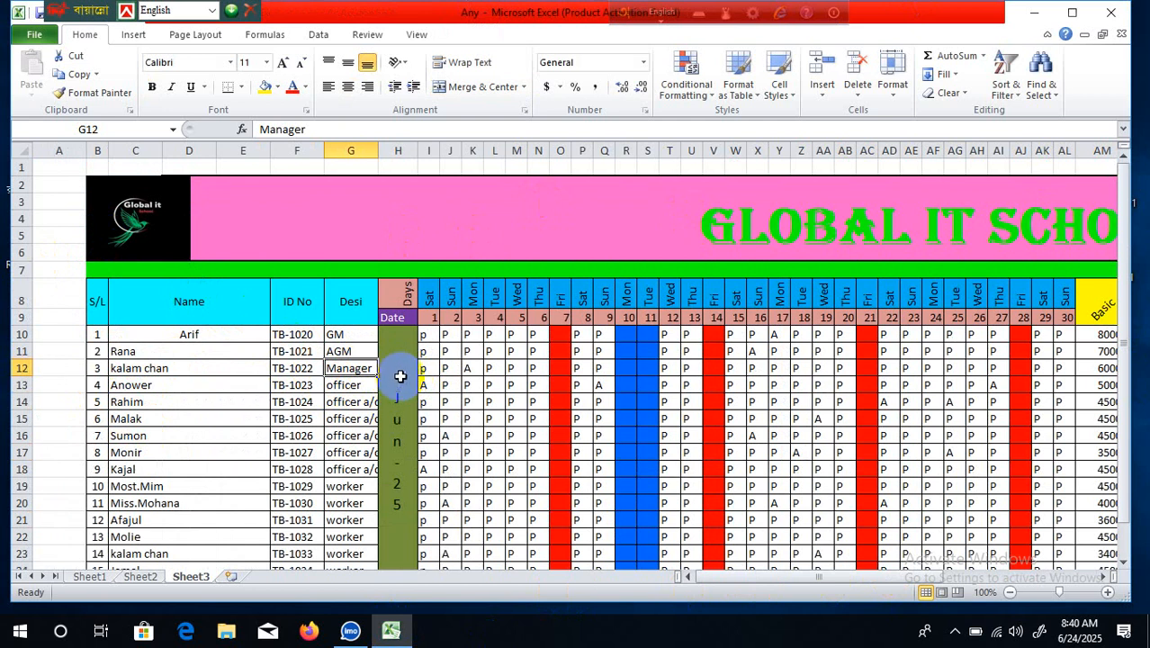
click(396, 377)
click(396, 315)
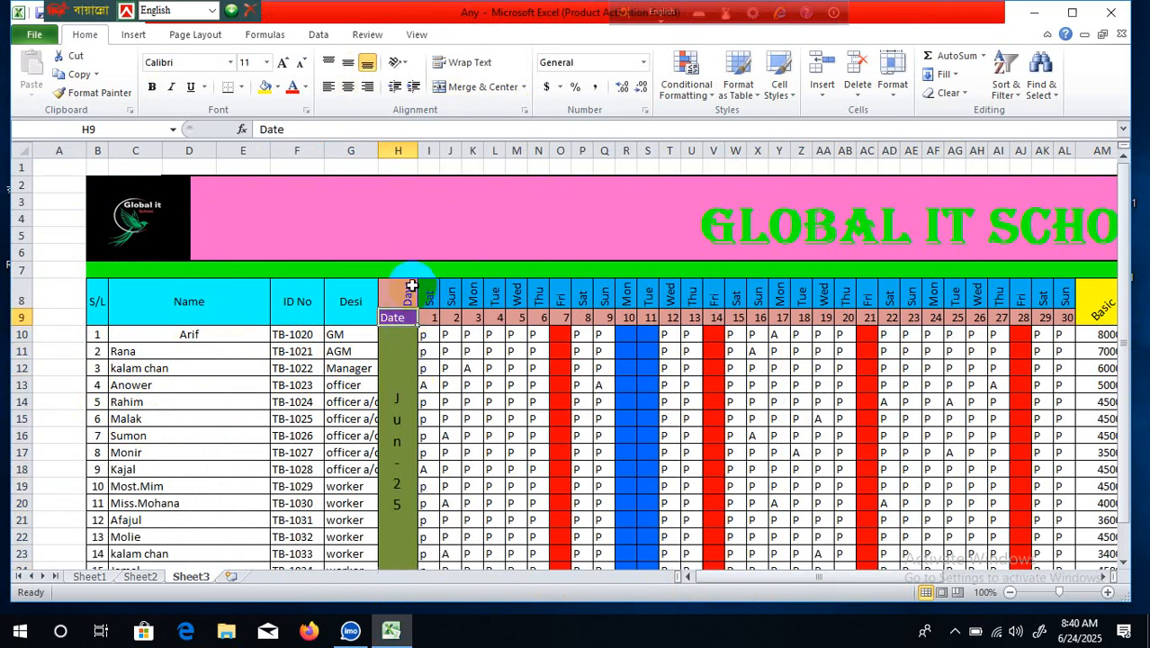
click(404, 292)
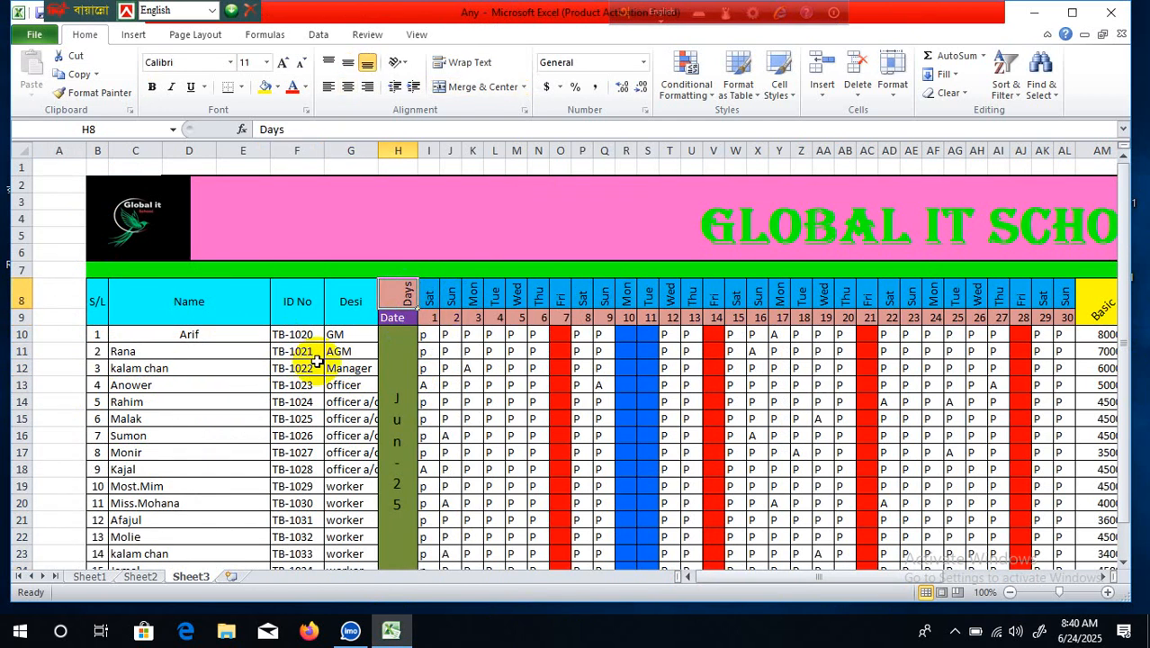
Examine the daily P and A attendance marks, the Basic salary column and the empty Par Day column
click(494, 368)
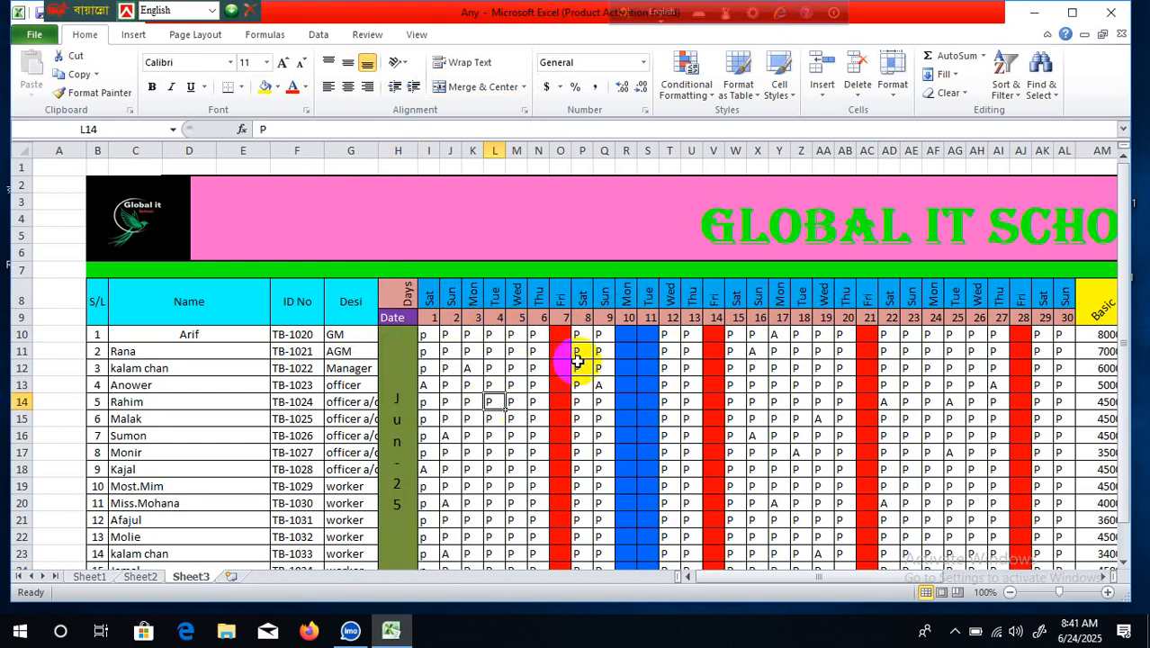
click(472, 351)
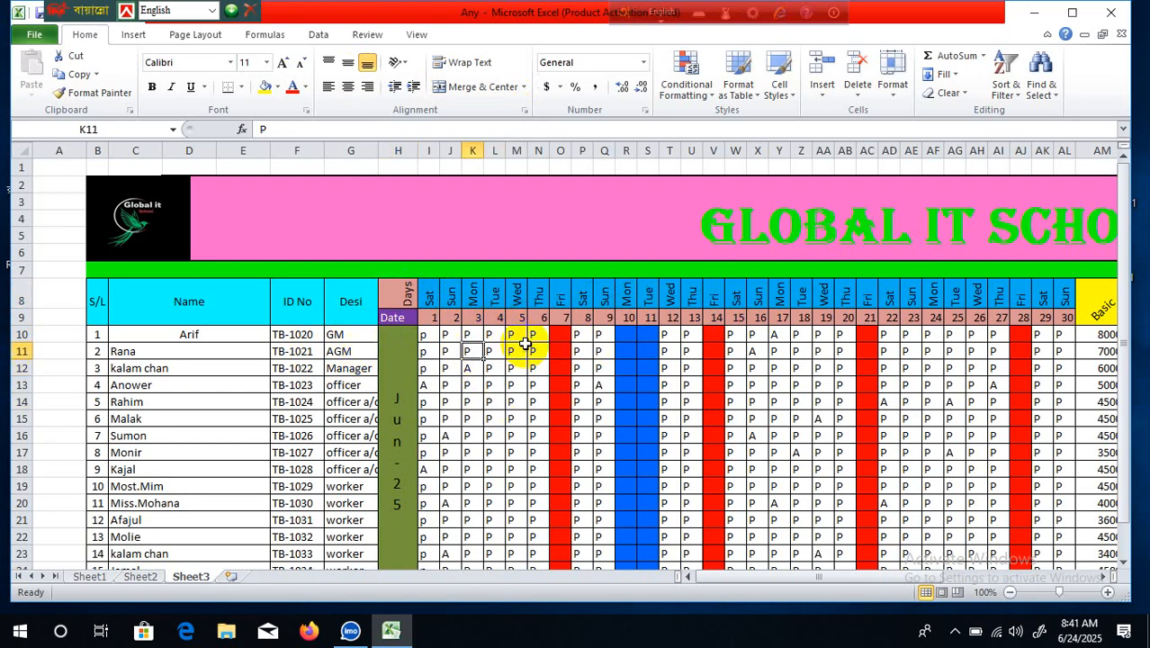
click(602, 350)
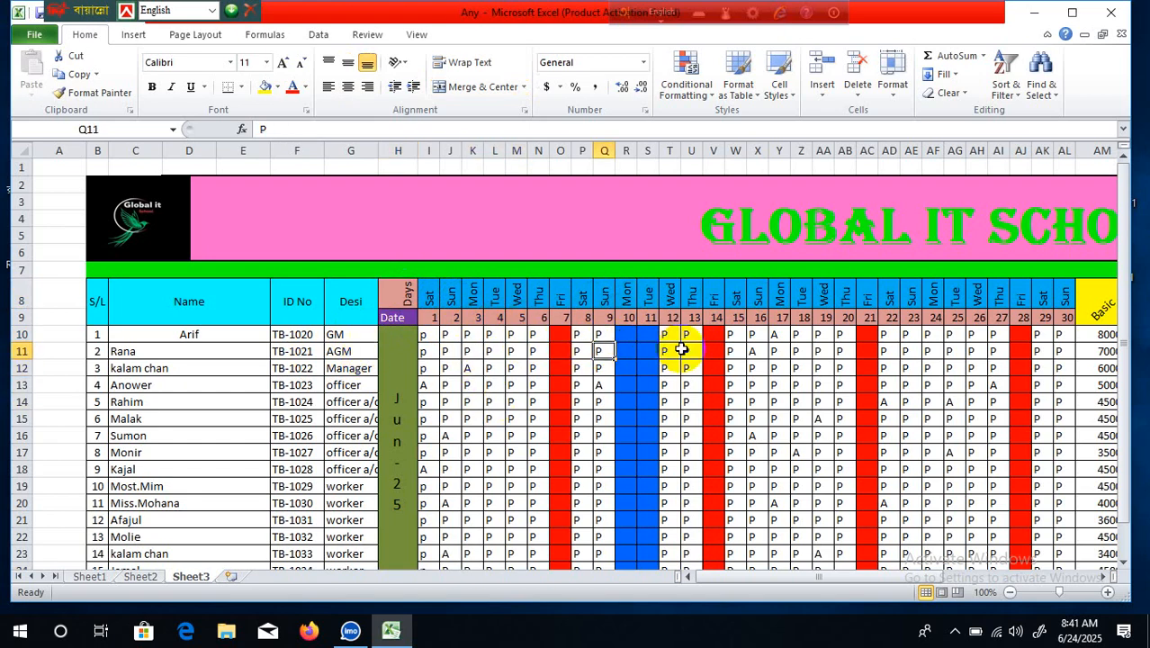
drag(758, 353, 779, 353)
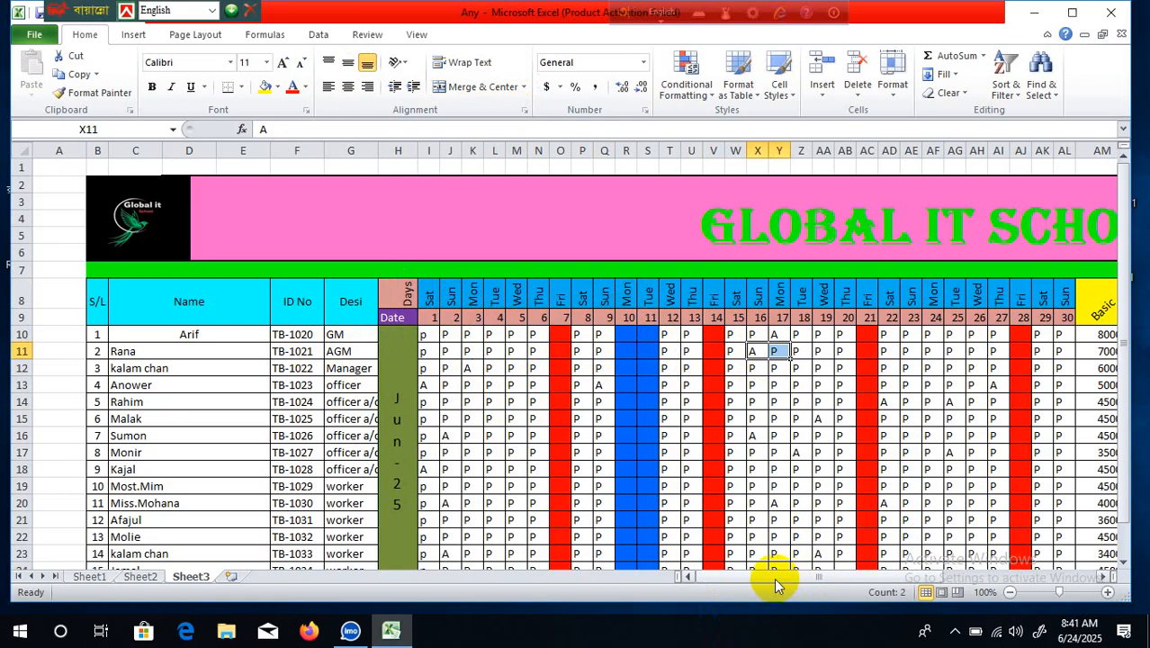
drag(771, 577, 865, 578)
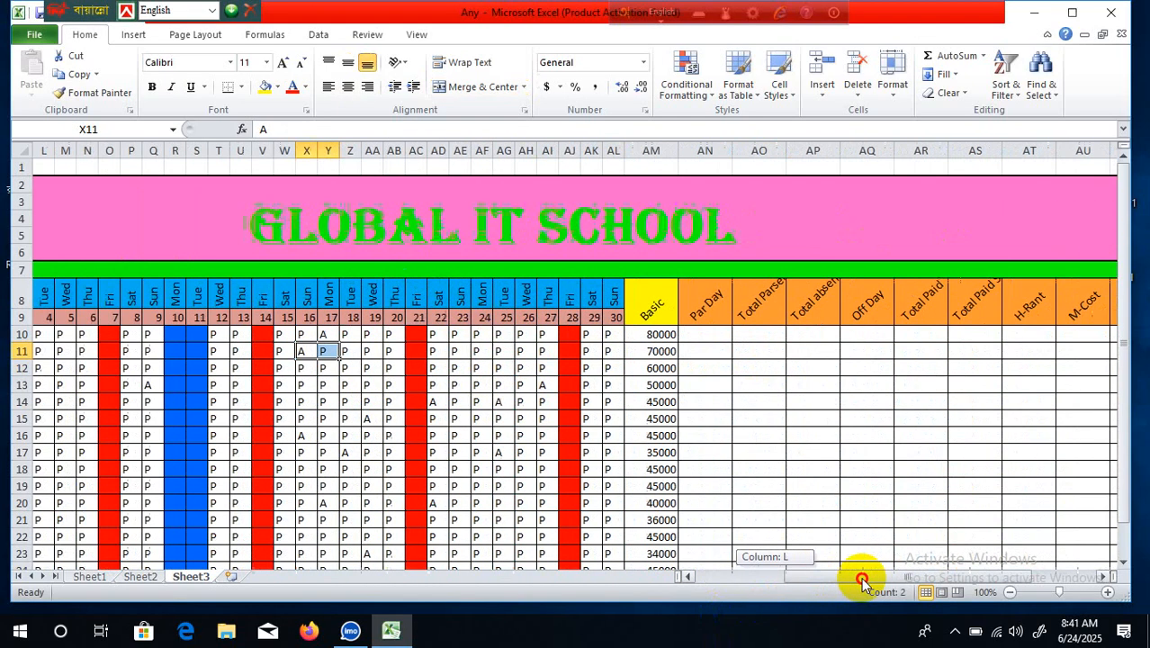
click(609, 334)
click(661, 338)
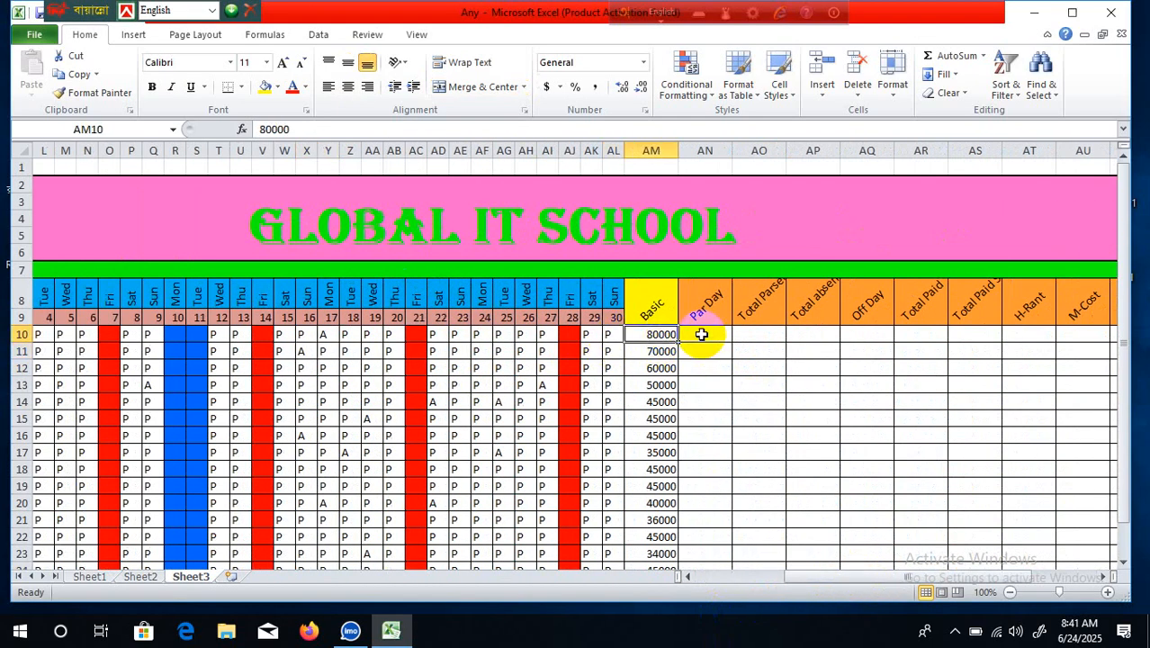
click(701, 334)
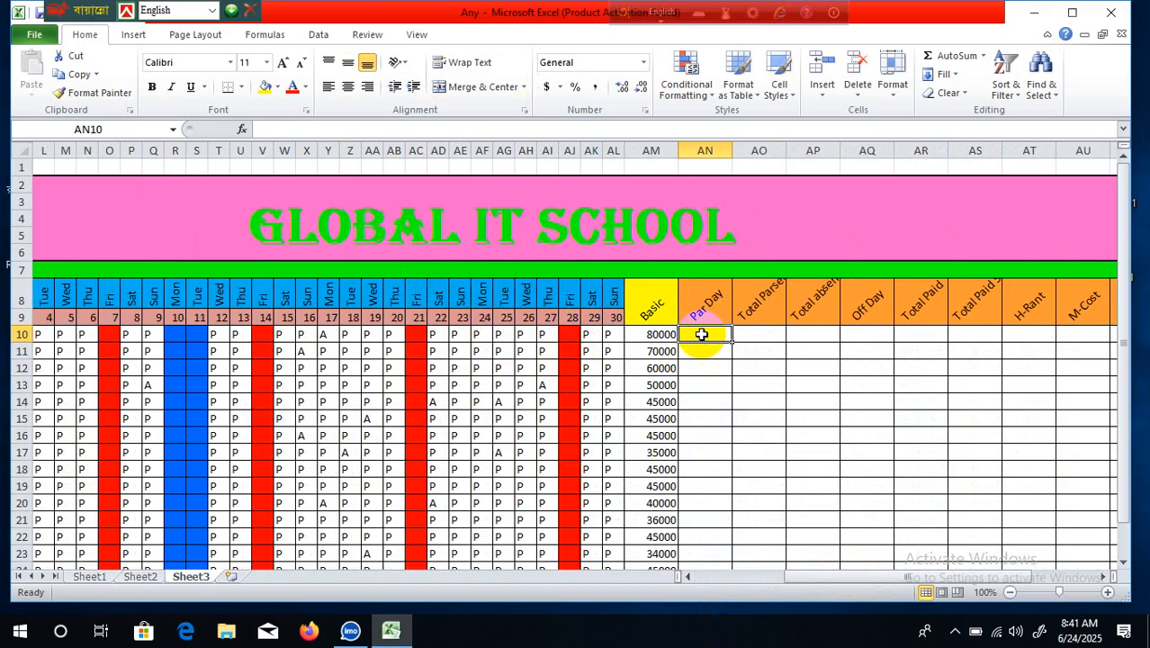
click(647, 334)
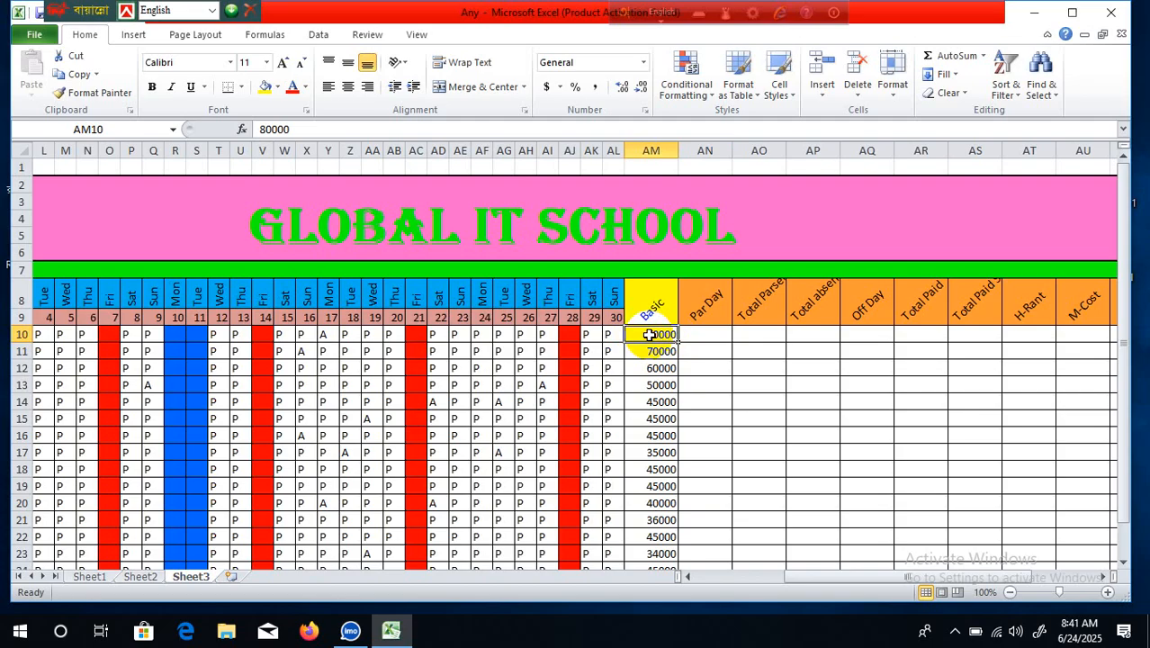
Enter the formula =AM10/30 in cell AN10 to calculate the first employee's Par Day pay
click(711, 334)
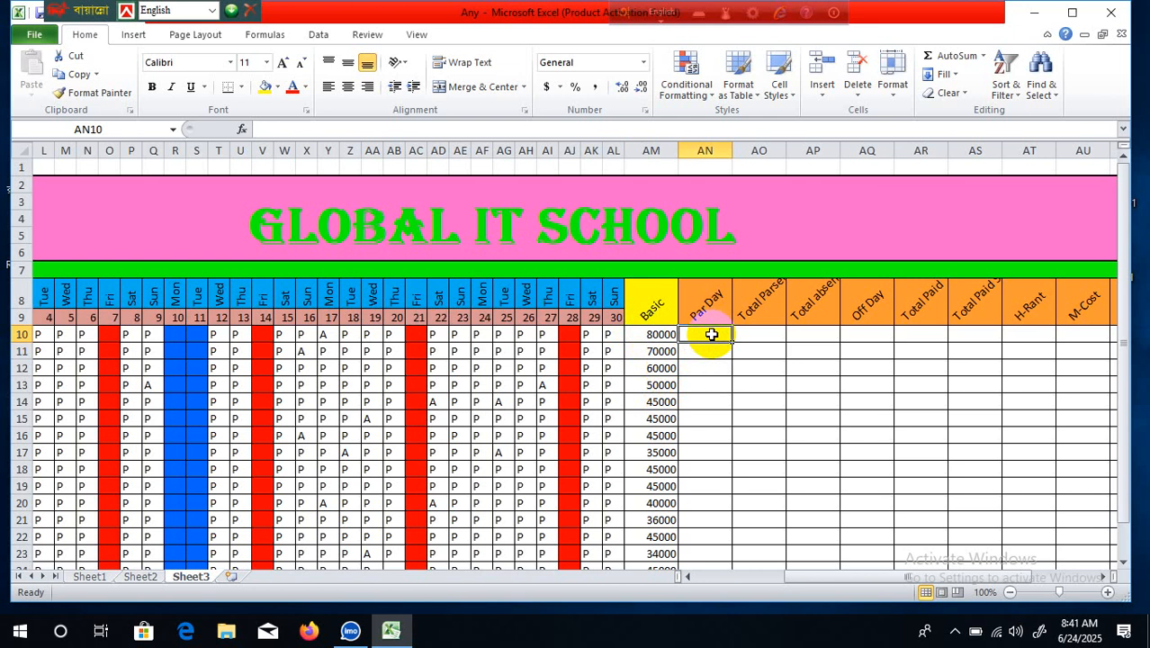
text(=)
click(656, 338)
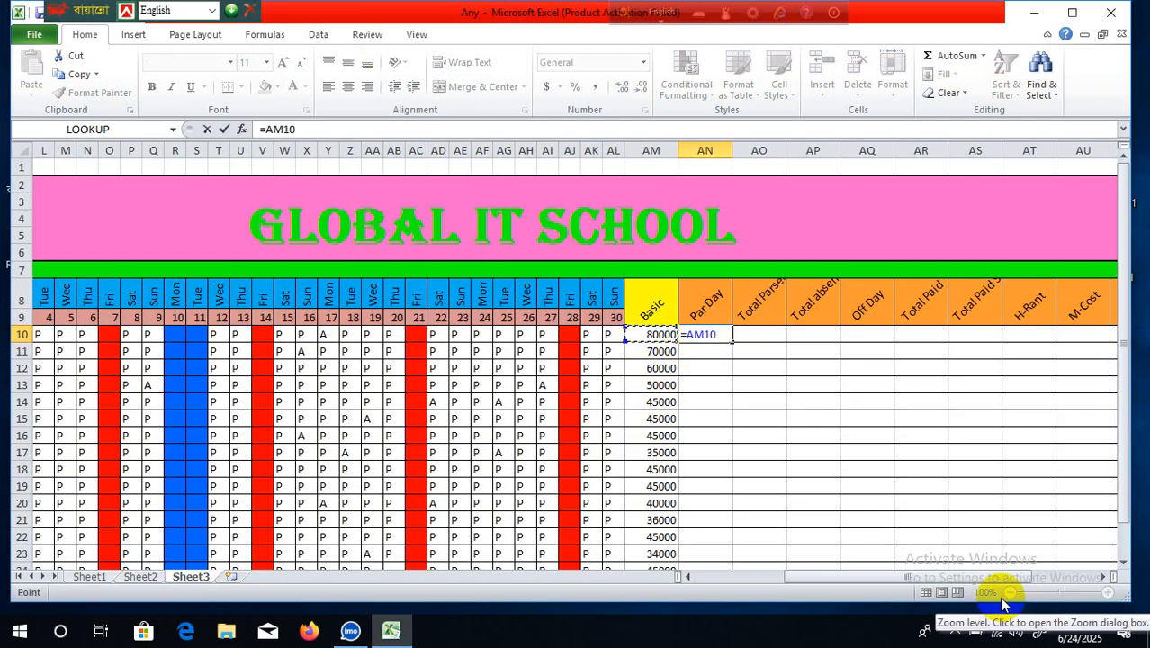
text(/)
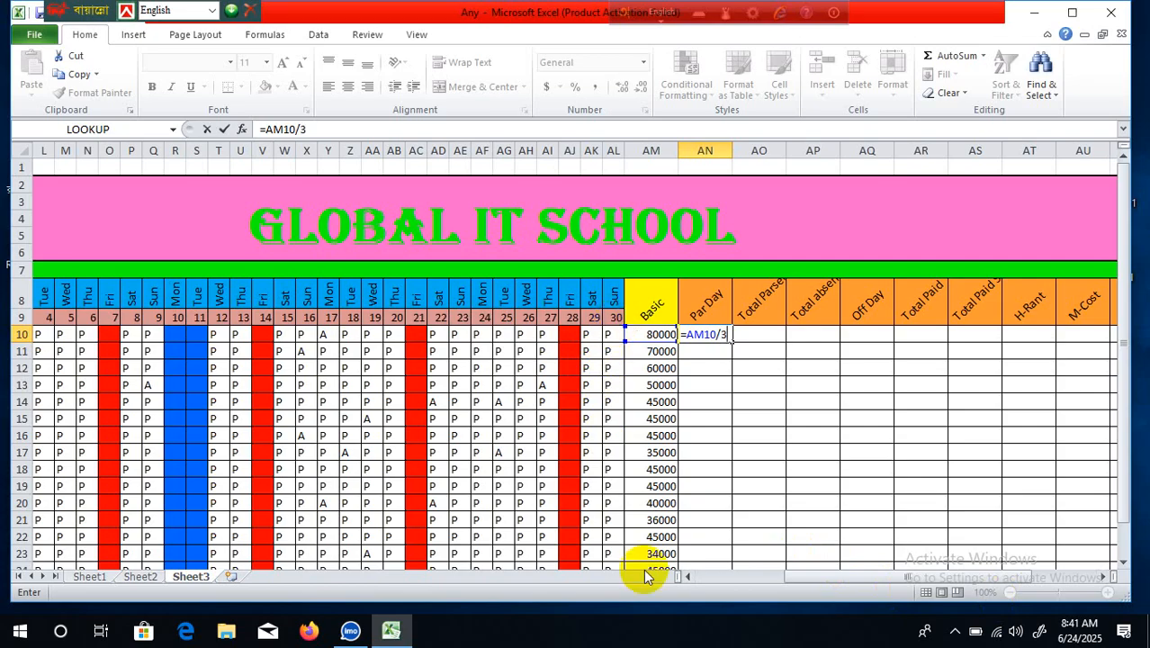
text(30)
key(Return)
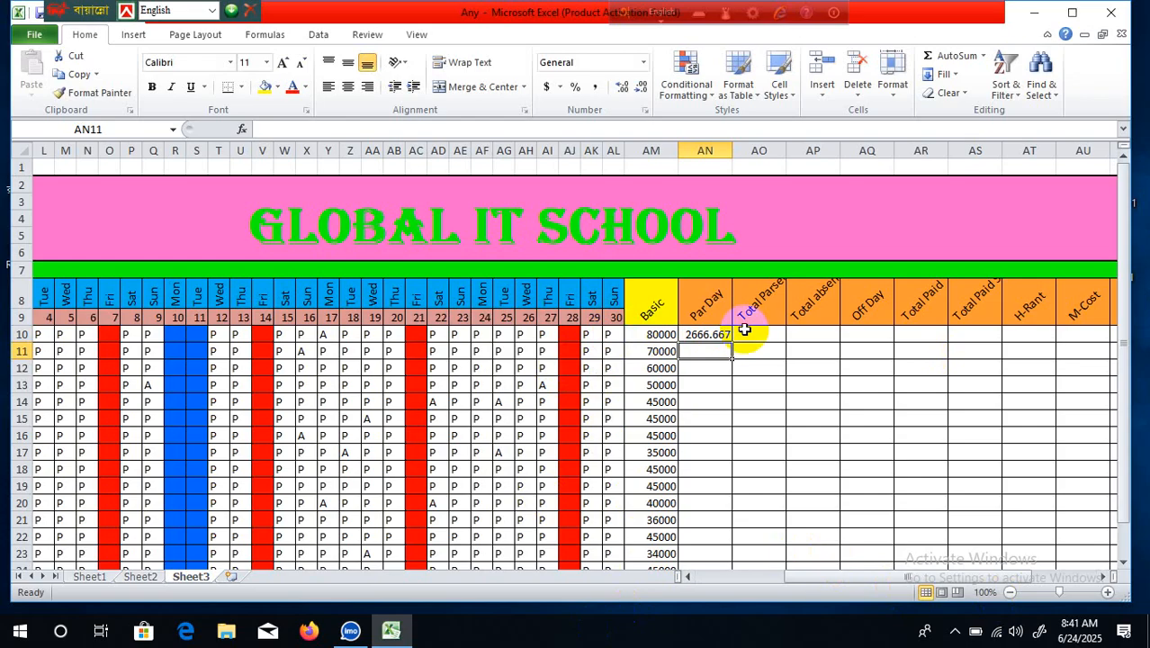
Reduce the Par Day value in AN10 to zero decimal places
click(716, 334)
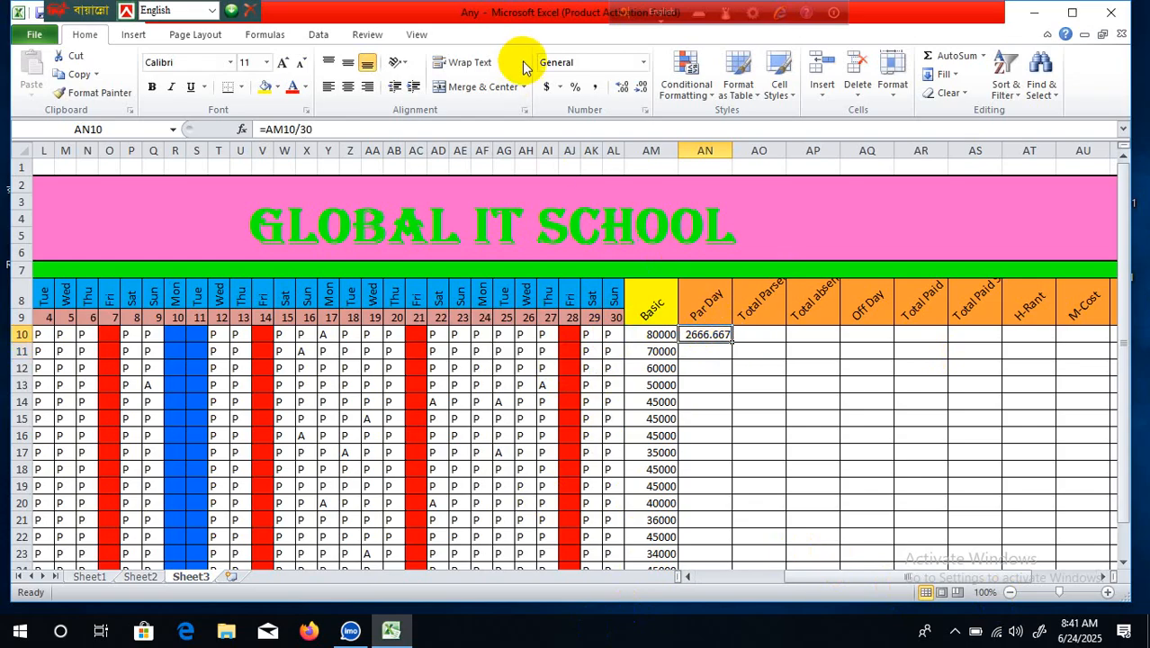
click(640, 88)
click(641, 88)
click(641, 88)
click(705, 435)
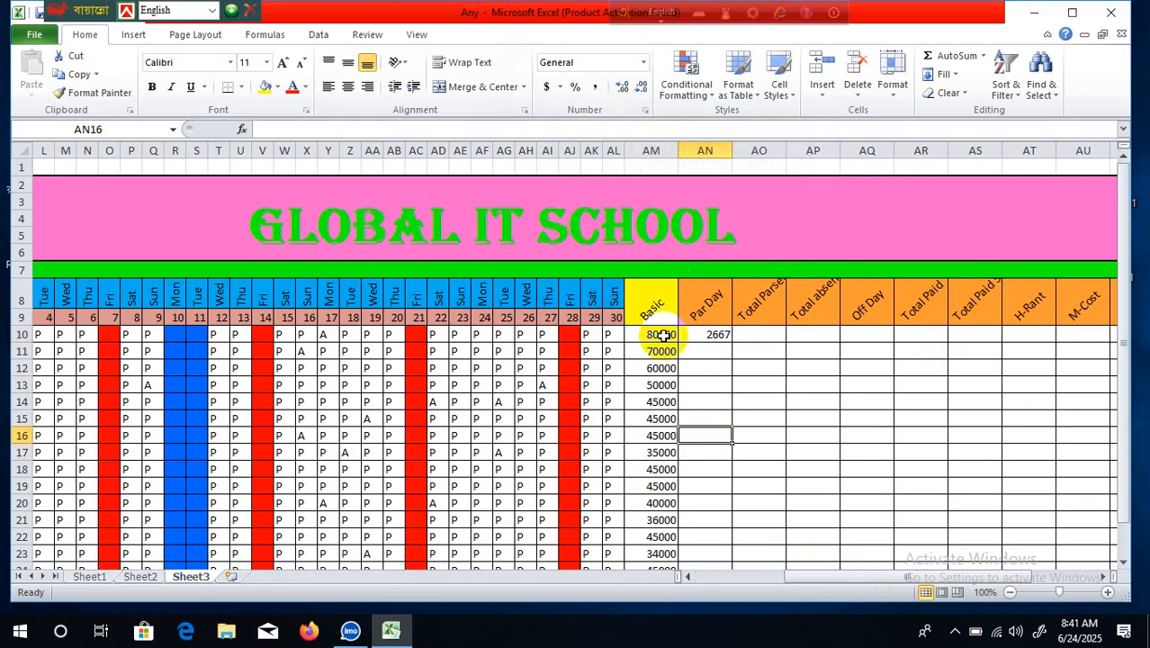
Fill the Par Day formula from AN10 down to AN24 for all employees
click(664, 335)
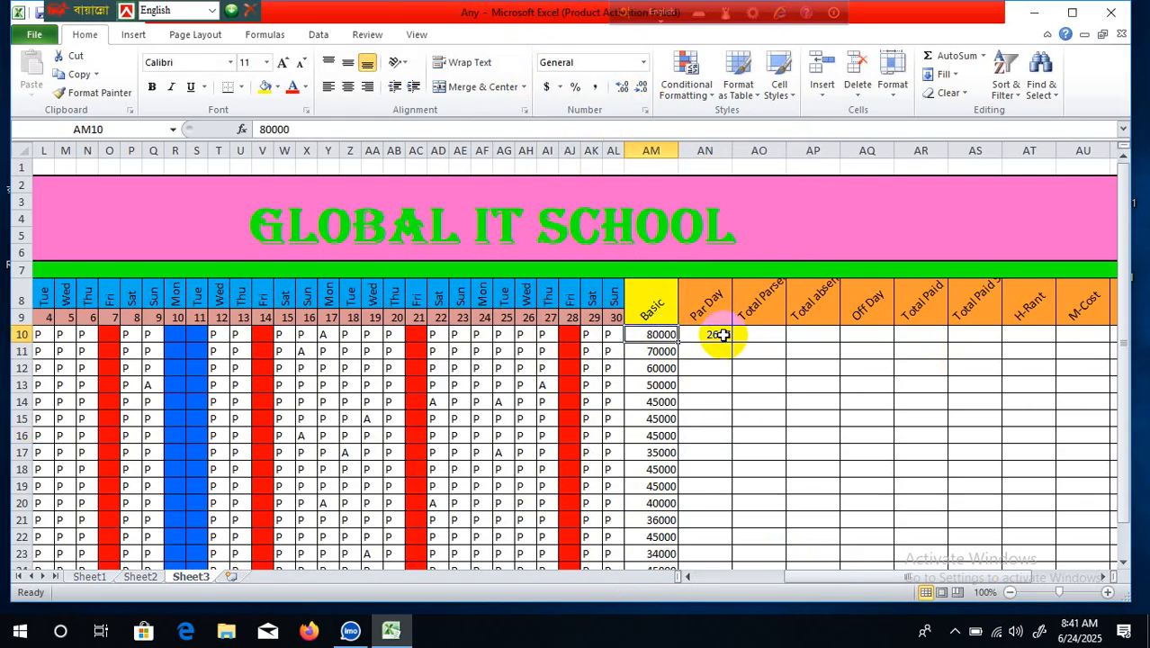
click(723, 335)
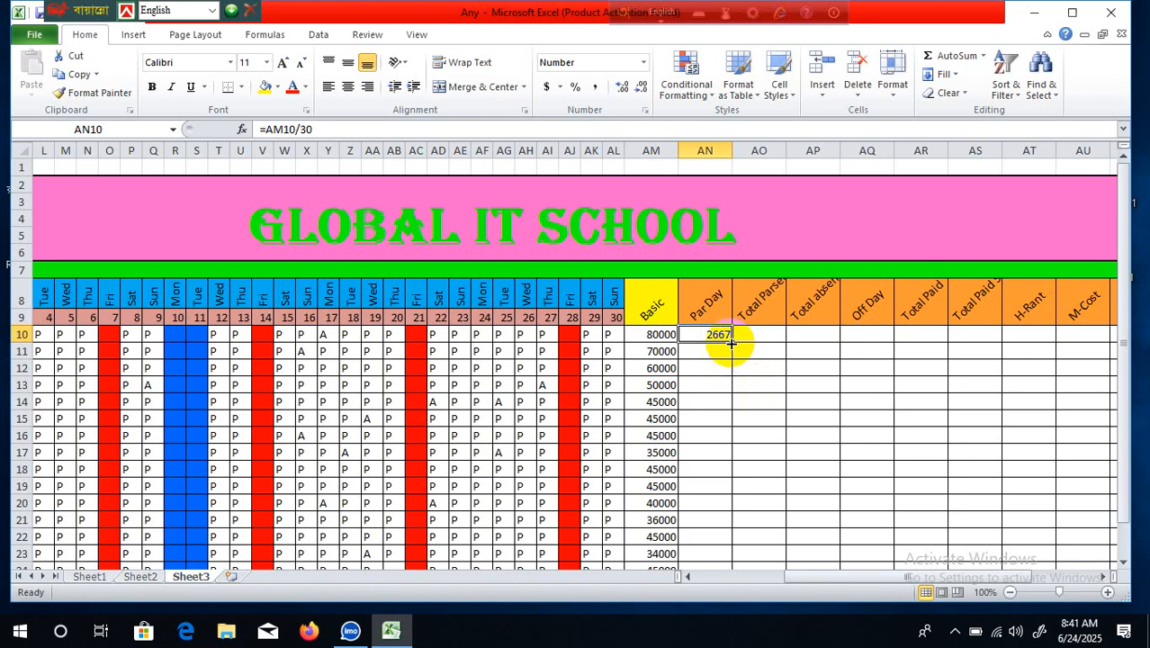
drag(732, 342, 741, 527)
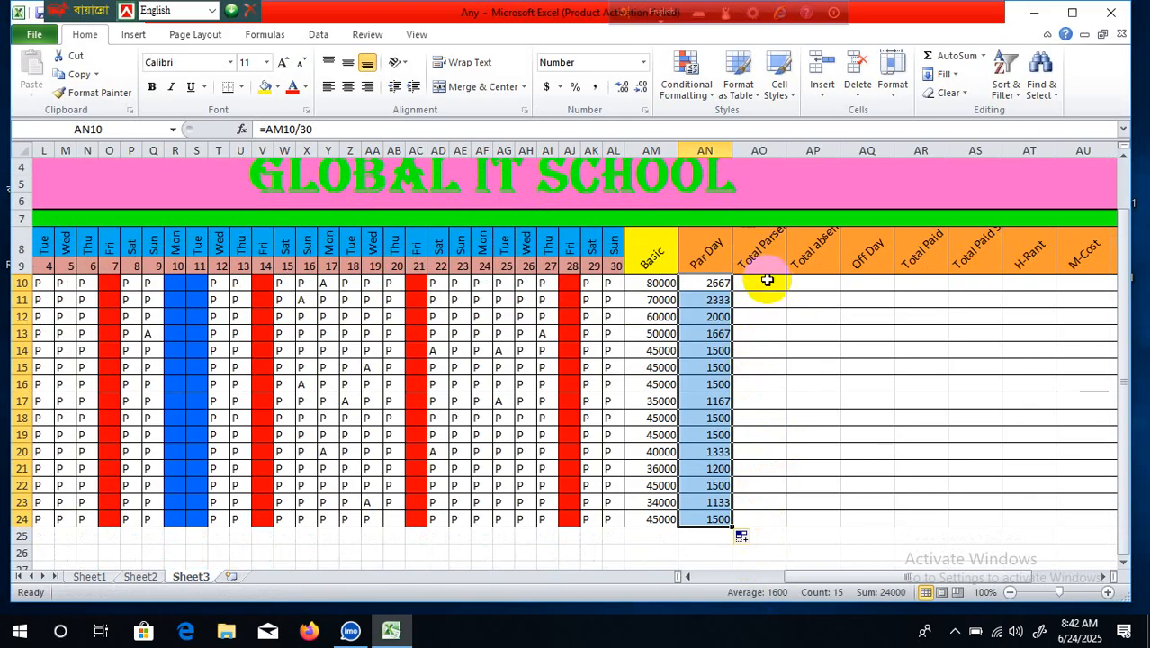
Begin a COUNTIF formula in cell AO10 for the first employee's total present days
click(795, 331)
click(762, 283)
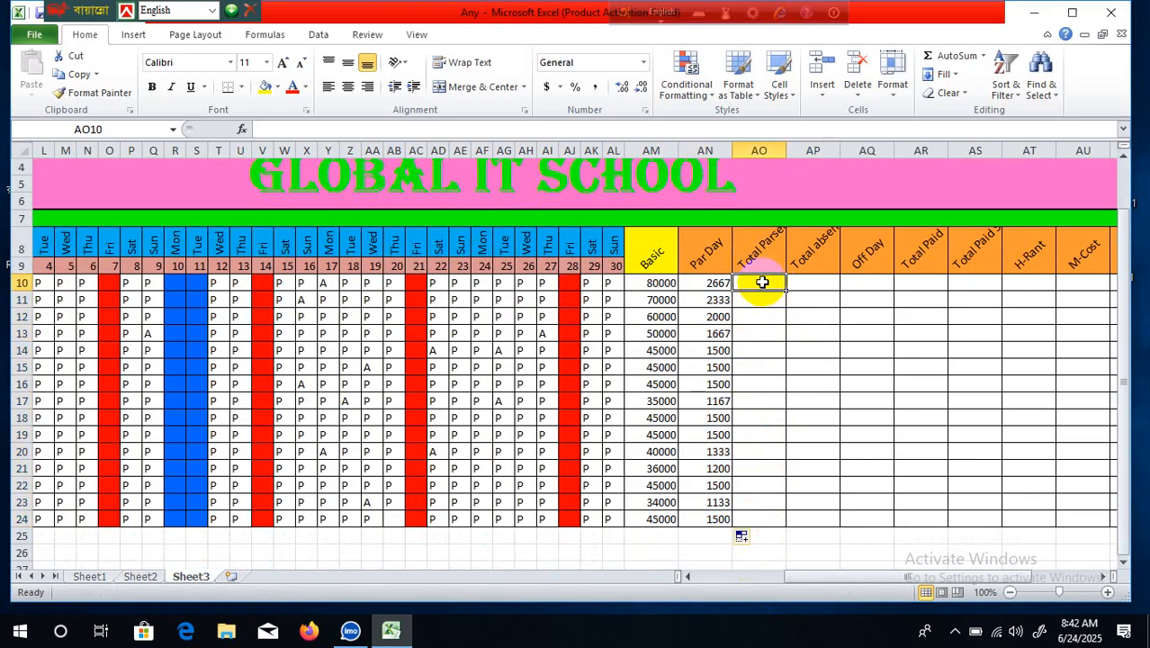
text(=)
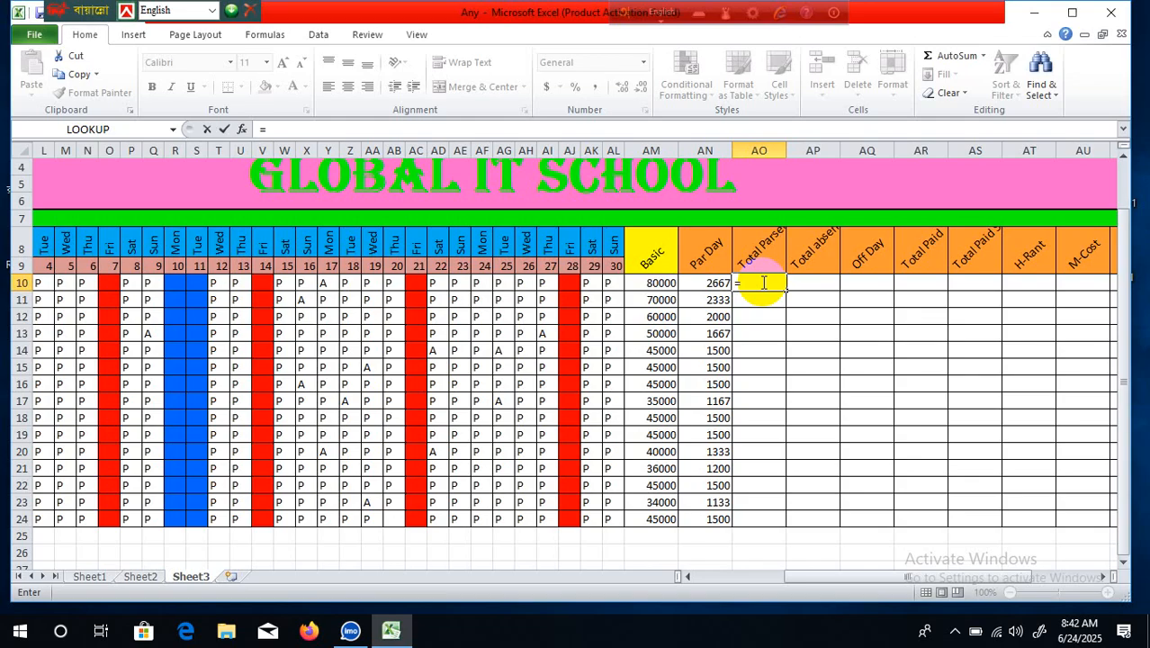
text(c)
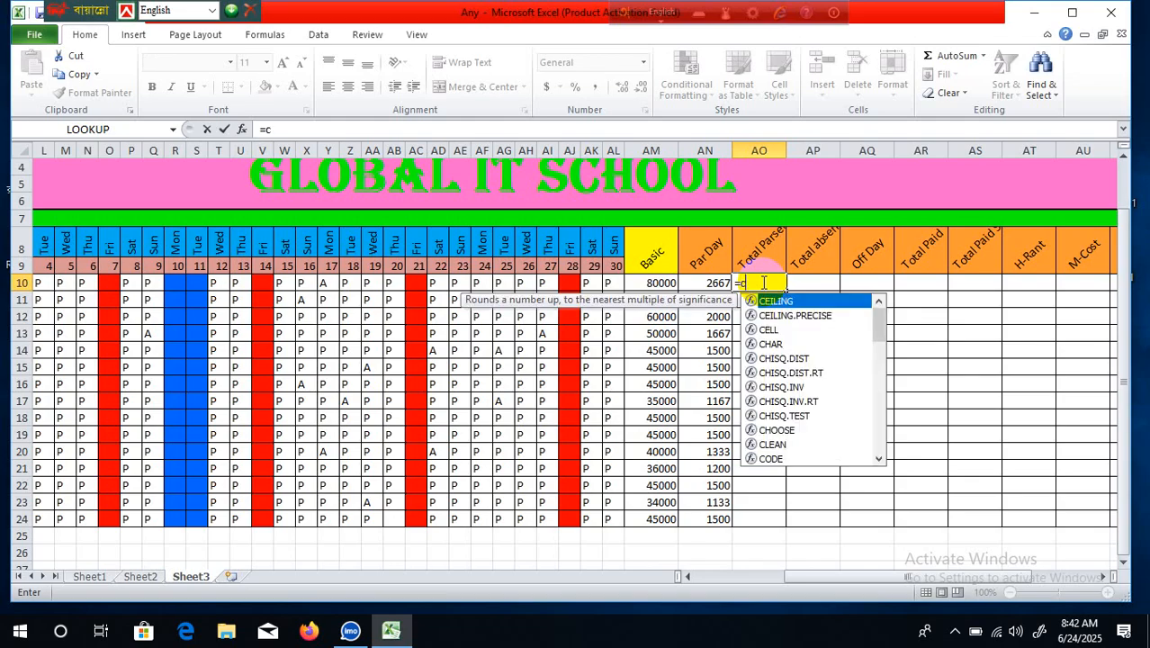
text(o)
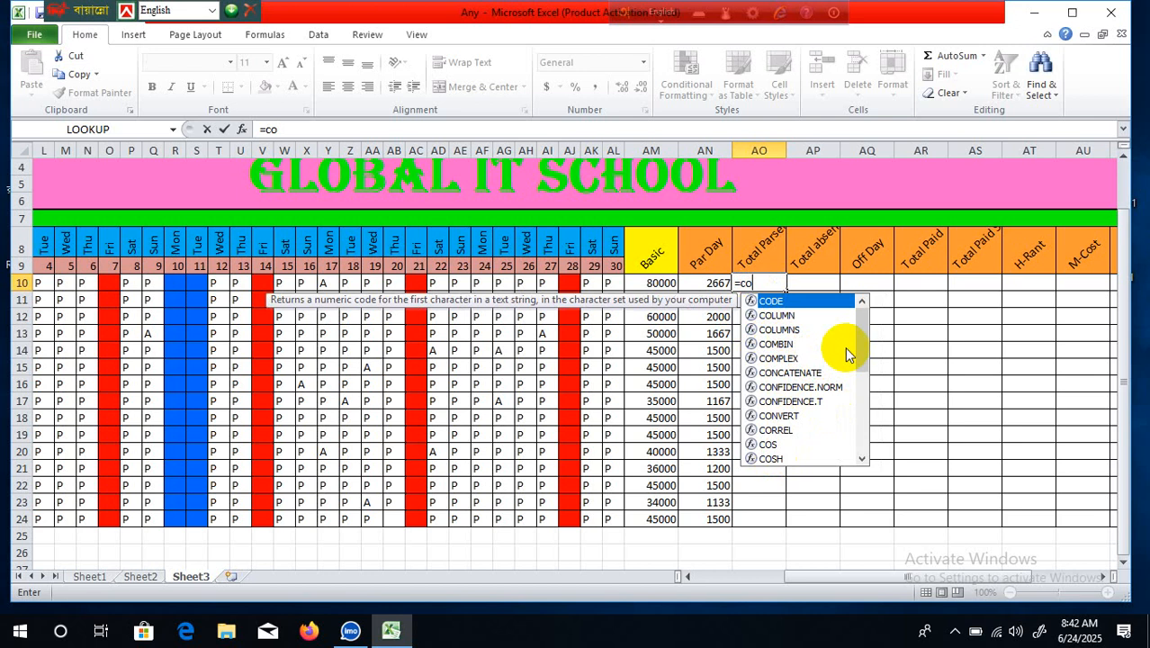
text(u)
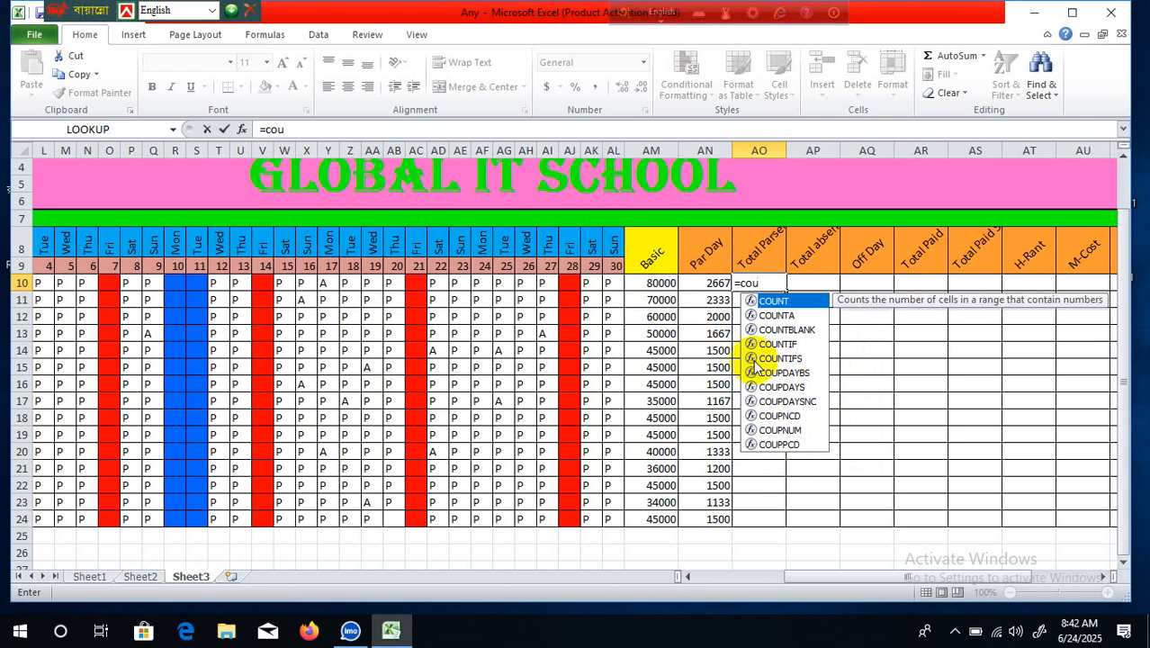
click(783, 344)
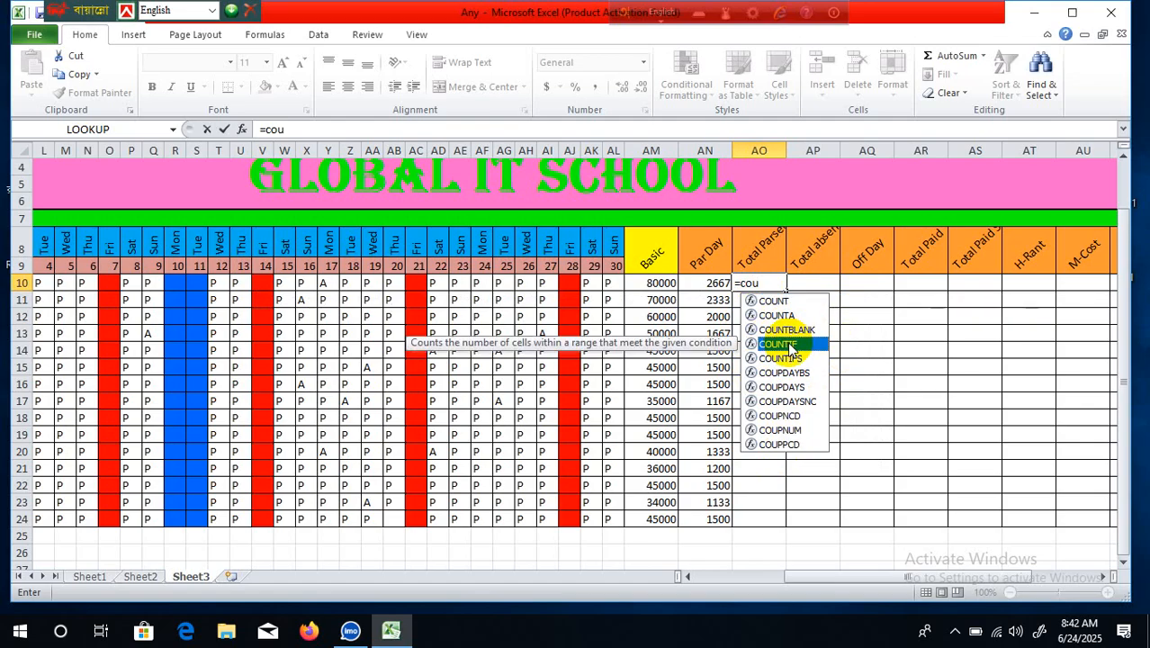
double_click(782, 344)
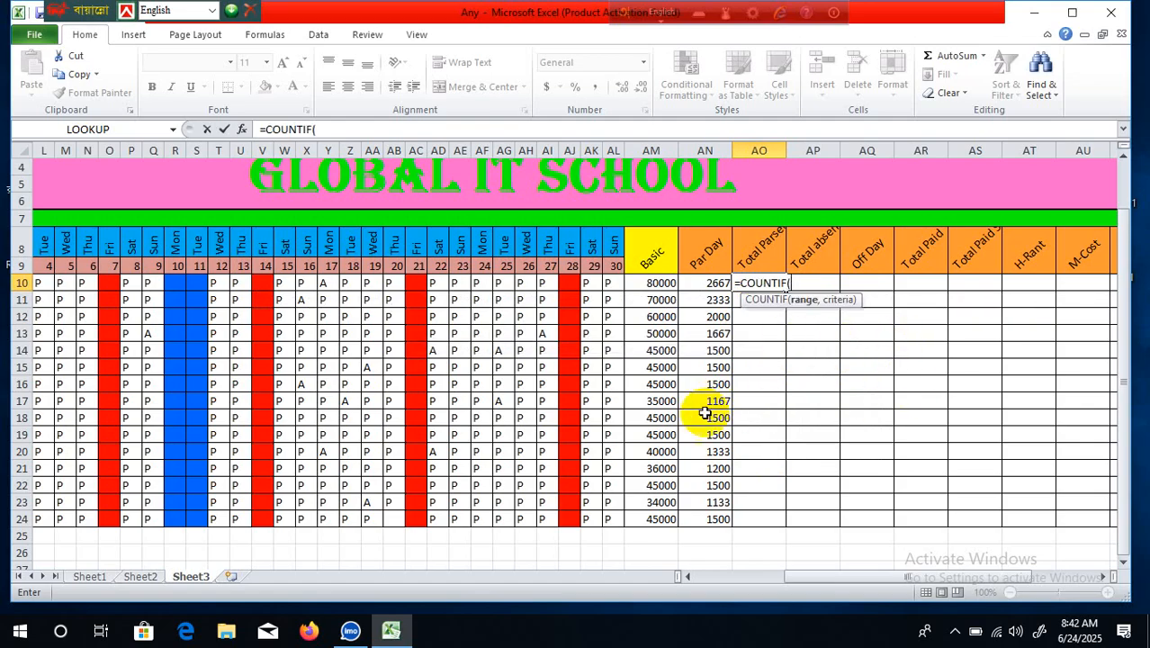
Complete the formula in AO10 as =COUNTIF(I10:AL10,"p") to count the first employee's present marks
drag(847, 574, 689, 583)
drag(423, 285, 940, 286)
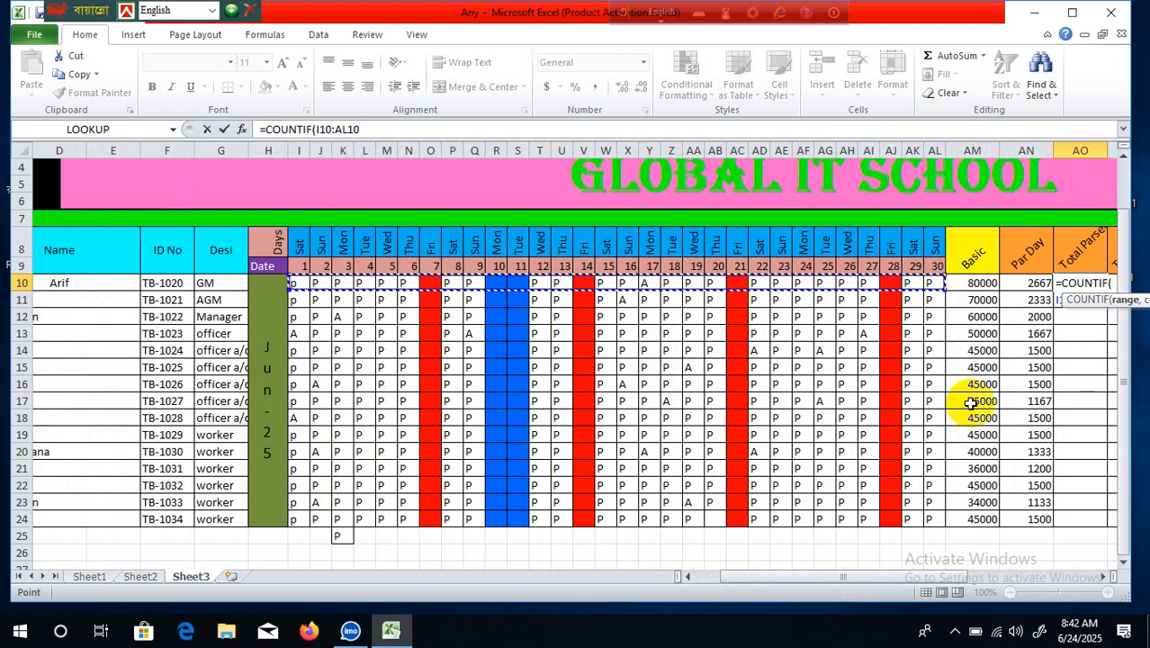
drag(930, 576, 1021, 577)
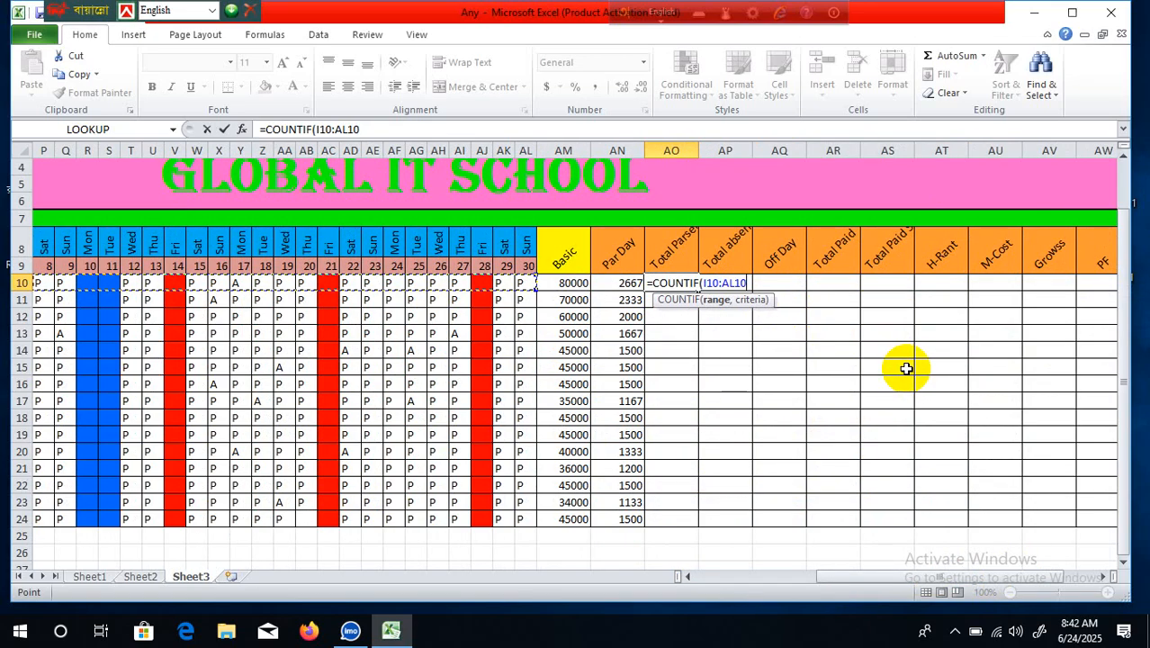
text("p)
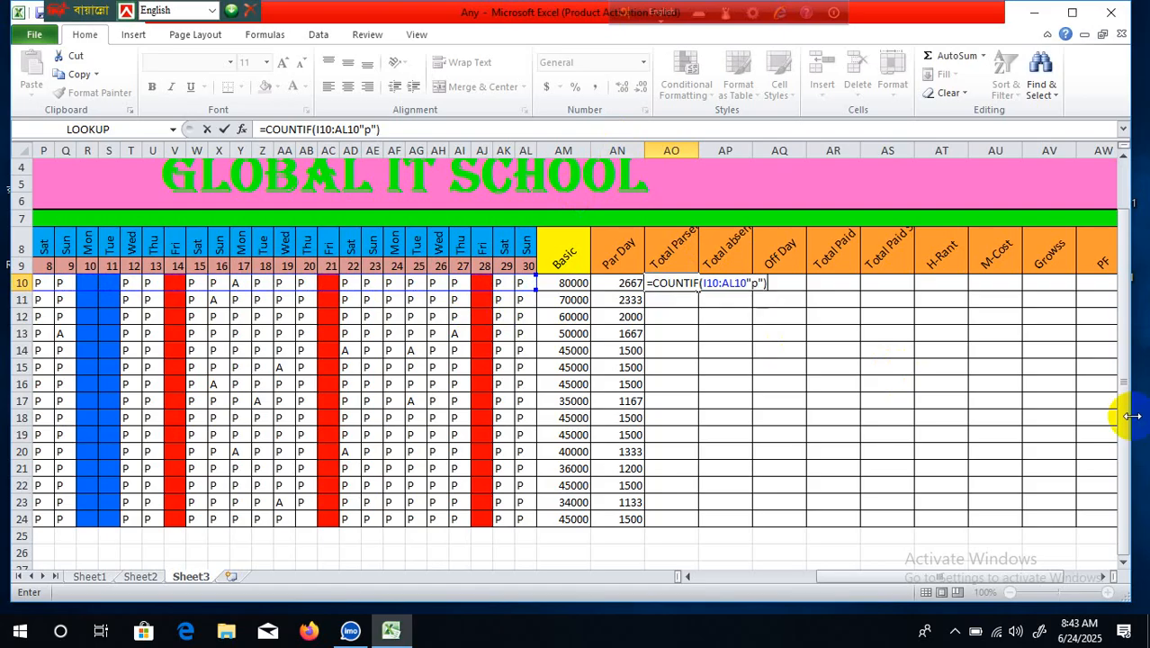
key(Return)
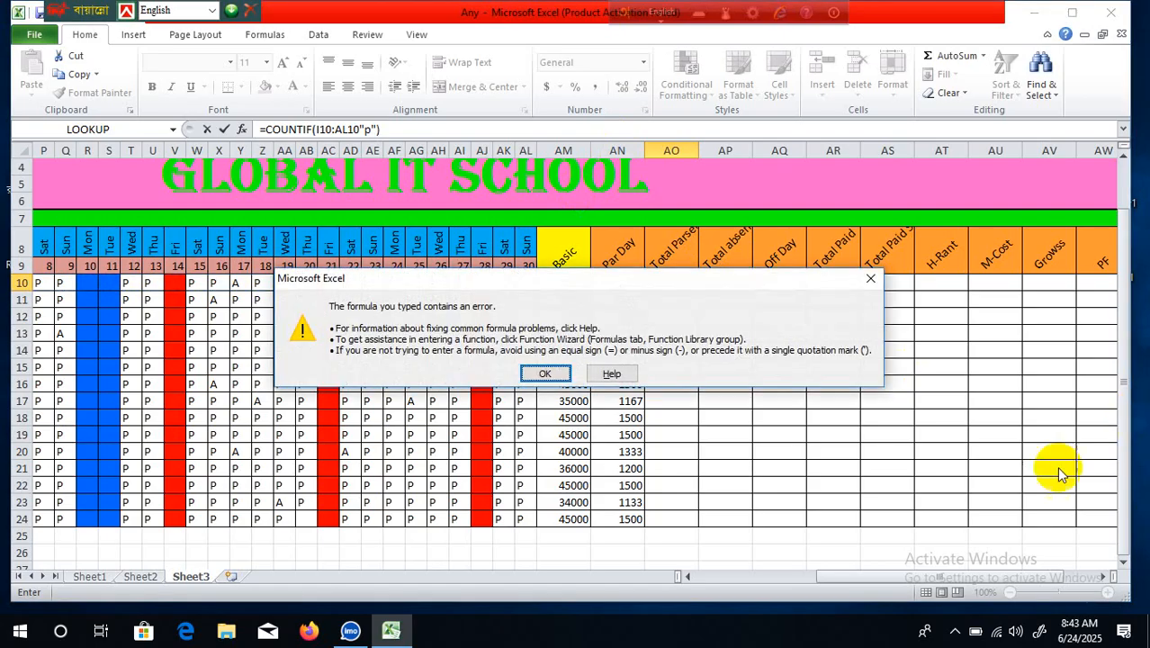
click(545, 374)
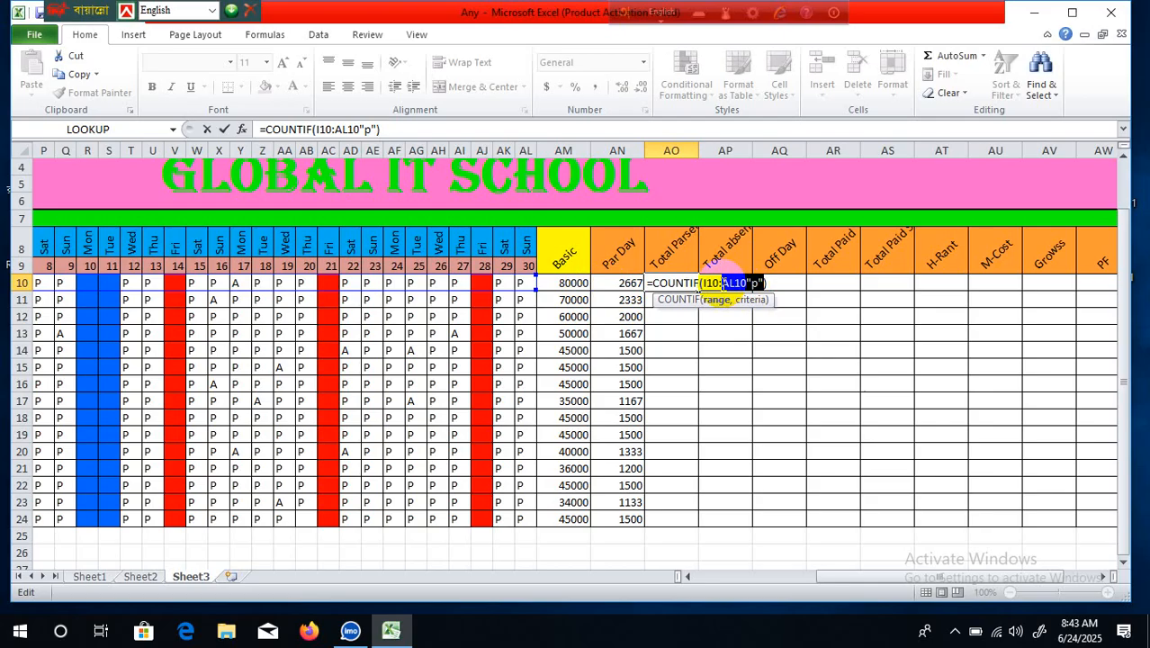
click(721, 283)
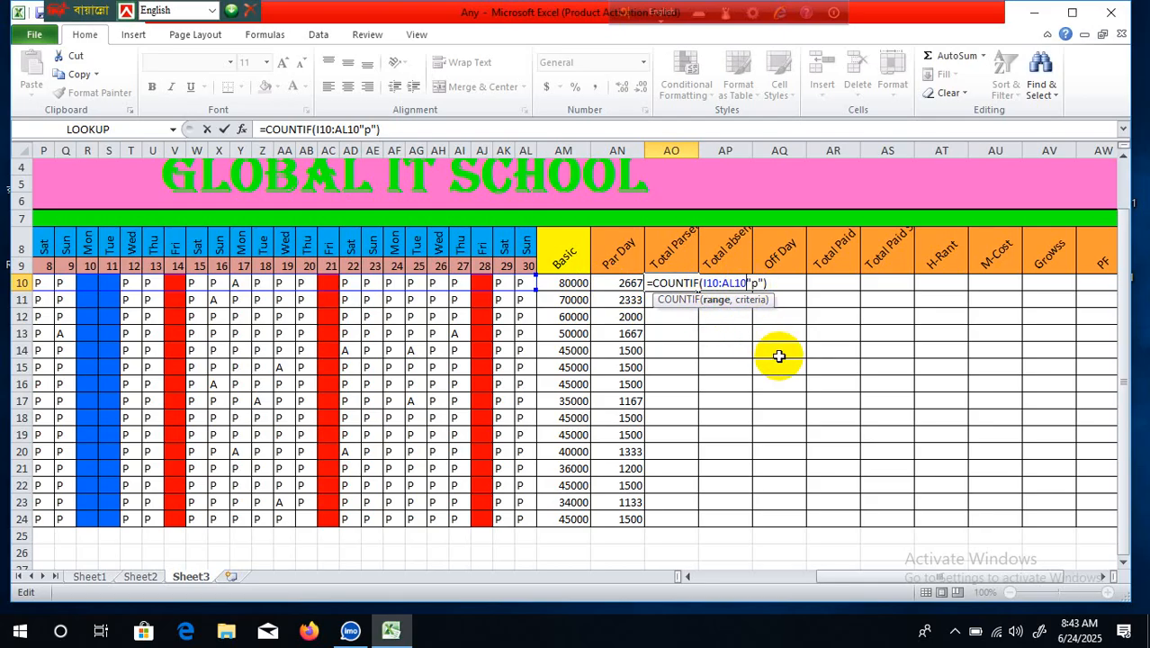
text(,)
key(Return)
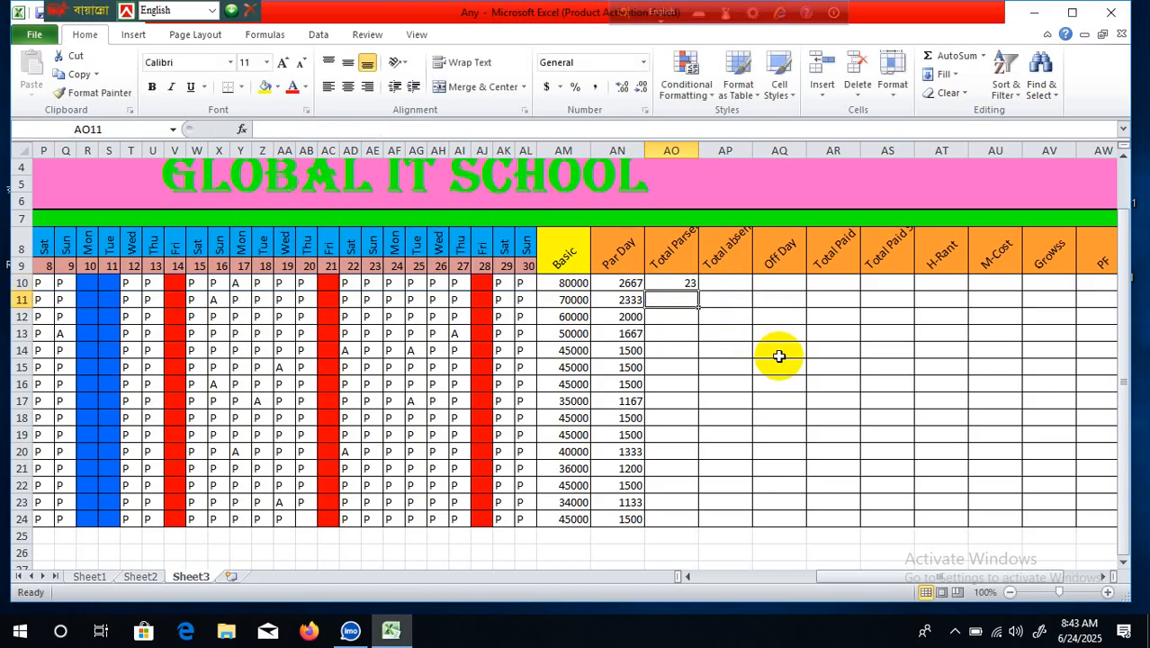
Fill the present-days formula from AO10 down to AO24 for all employees
click(674, 280)
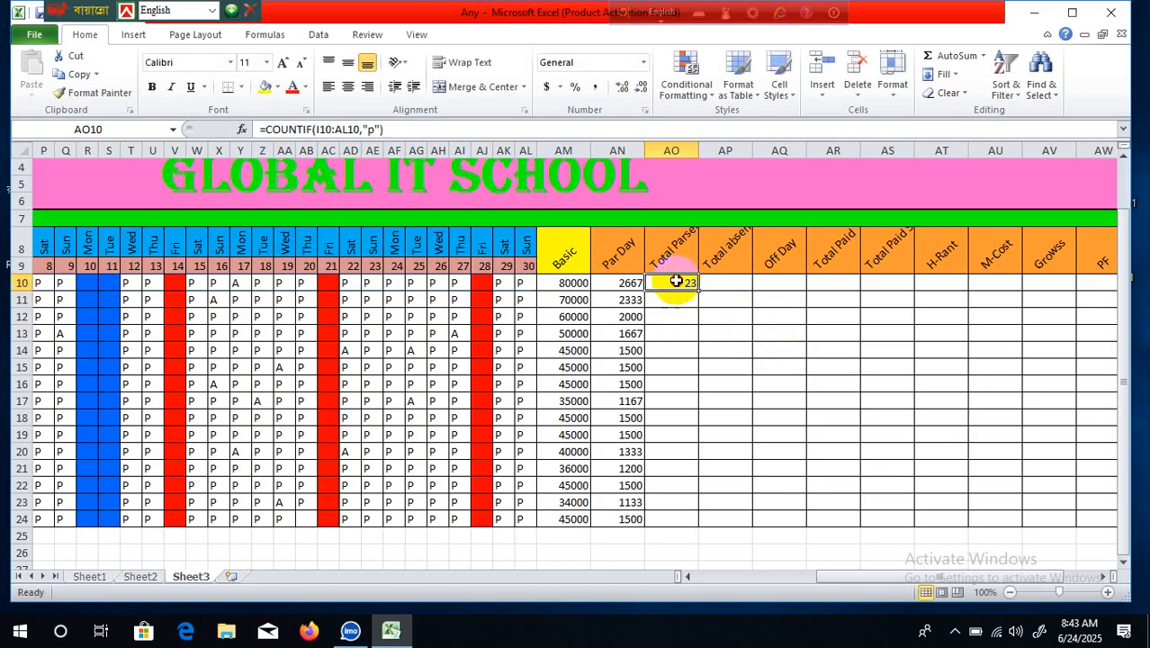
drag(700, 294, 760, 527)
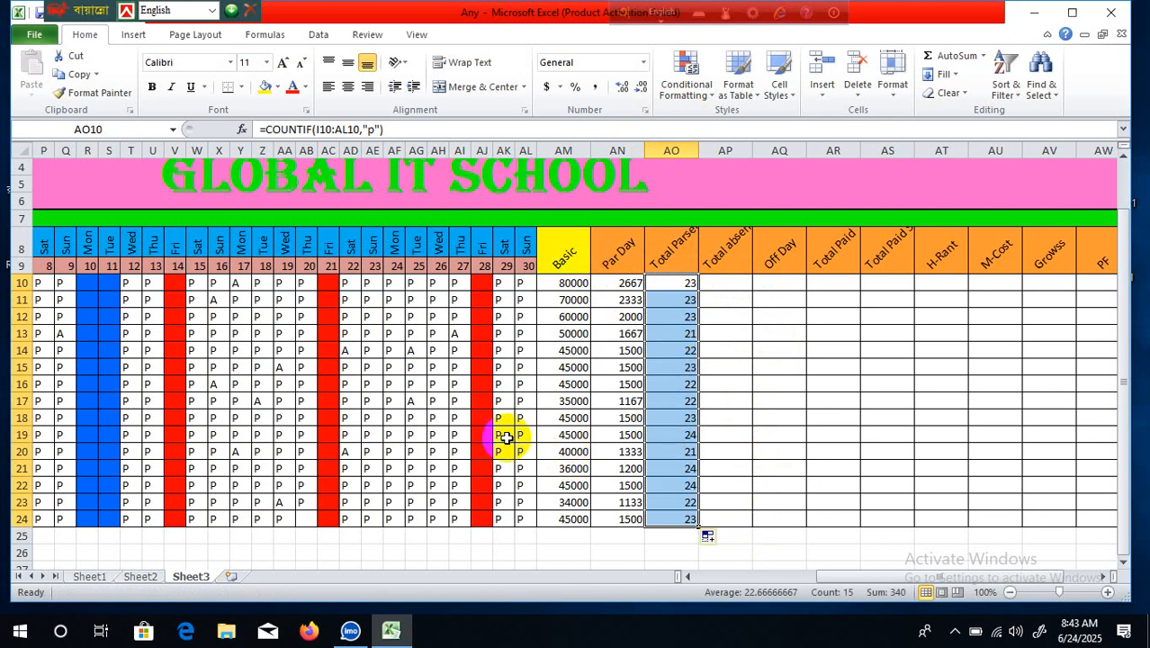
click(502, 400)
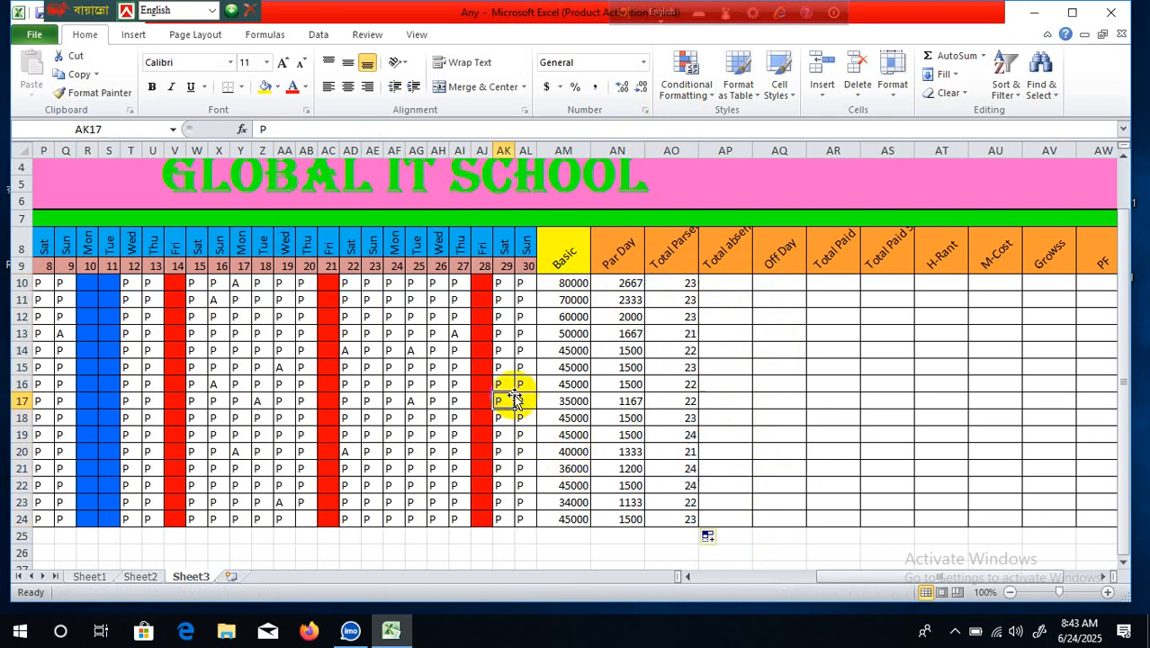
Change the first employee's attendance mark for day 27 in cell AI10 to A
click(681, 284)
click(453, 284)
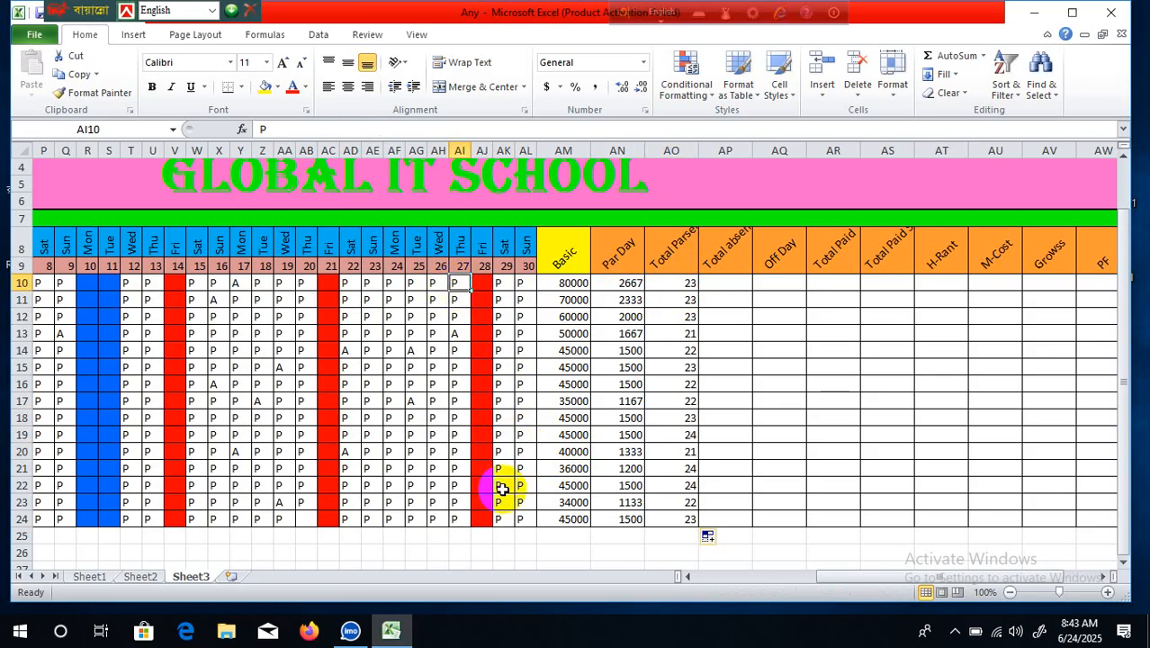
text(A)
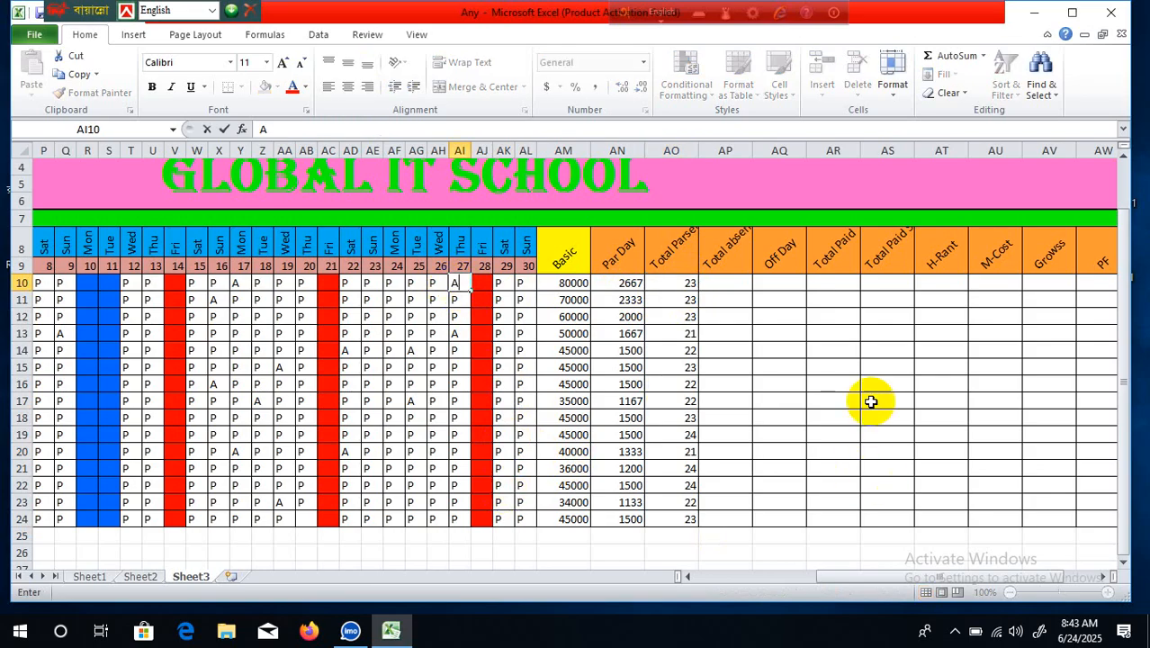
click(833, 397)
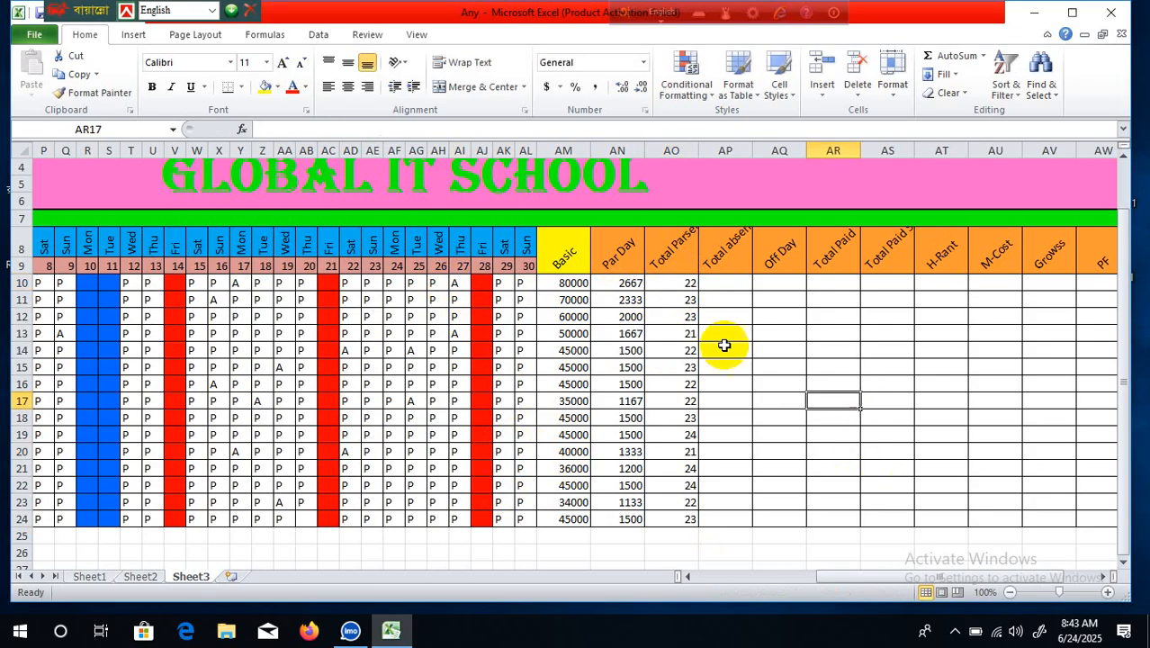
Enter =COUNTIF(I10:AL10,"A") in AP10 to count absent days and fill it down to AP24
click(717, 281)
text(=)
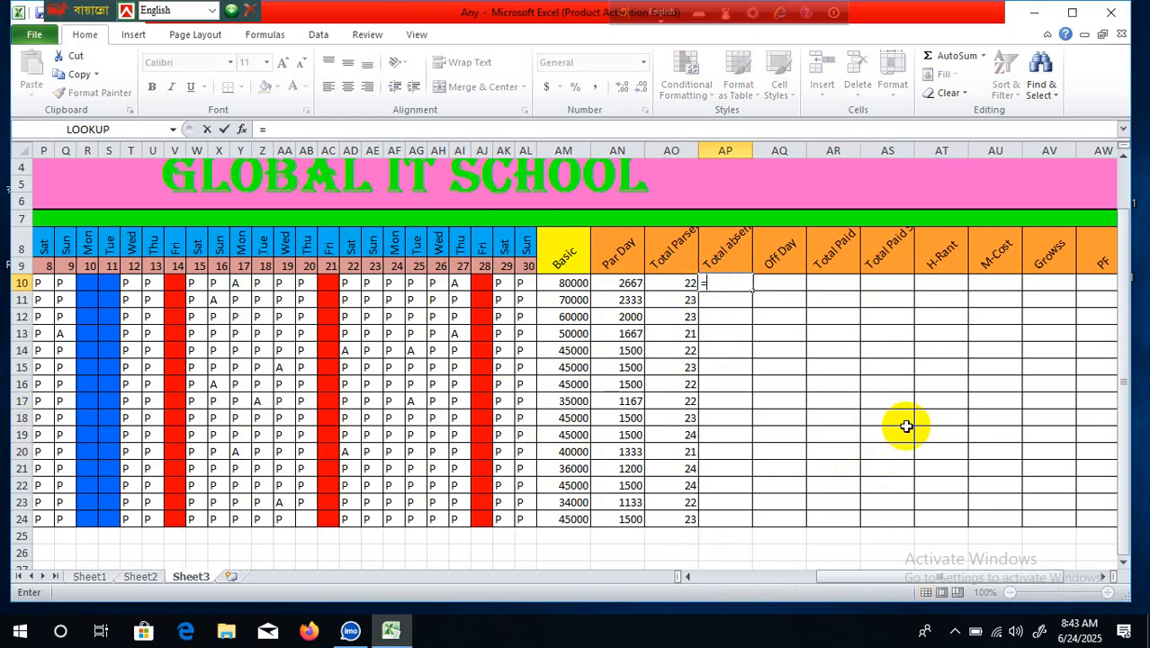
text(cou)
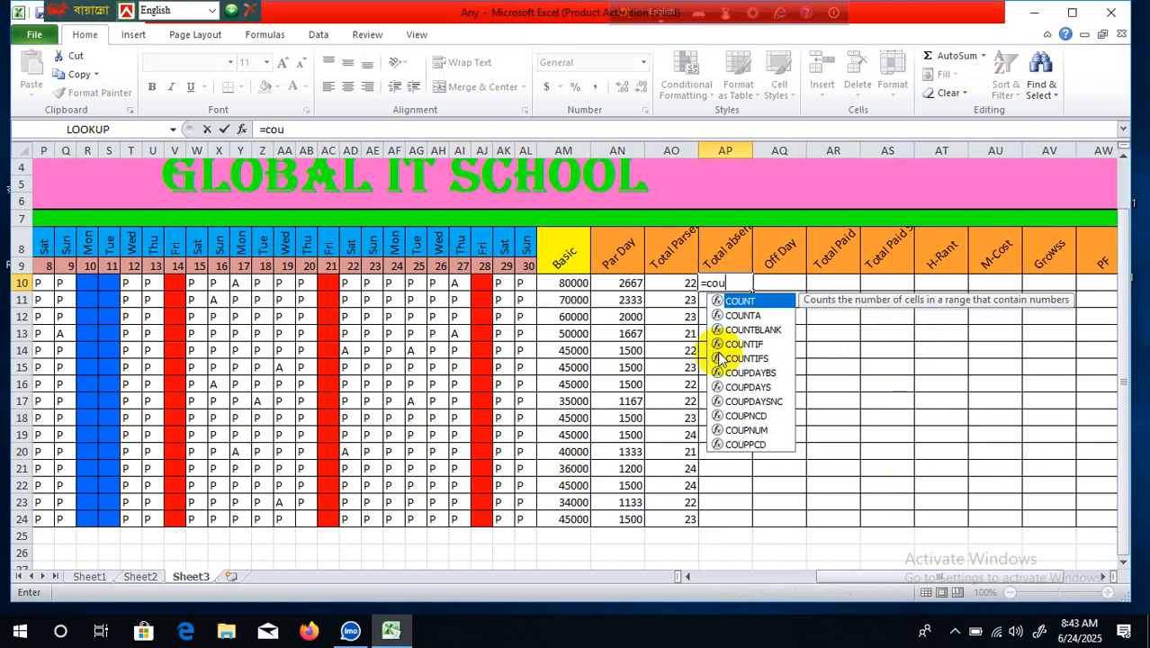
double_click(743, 345)
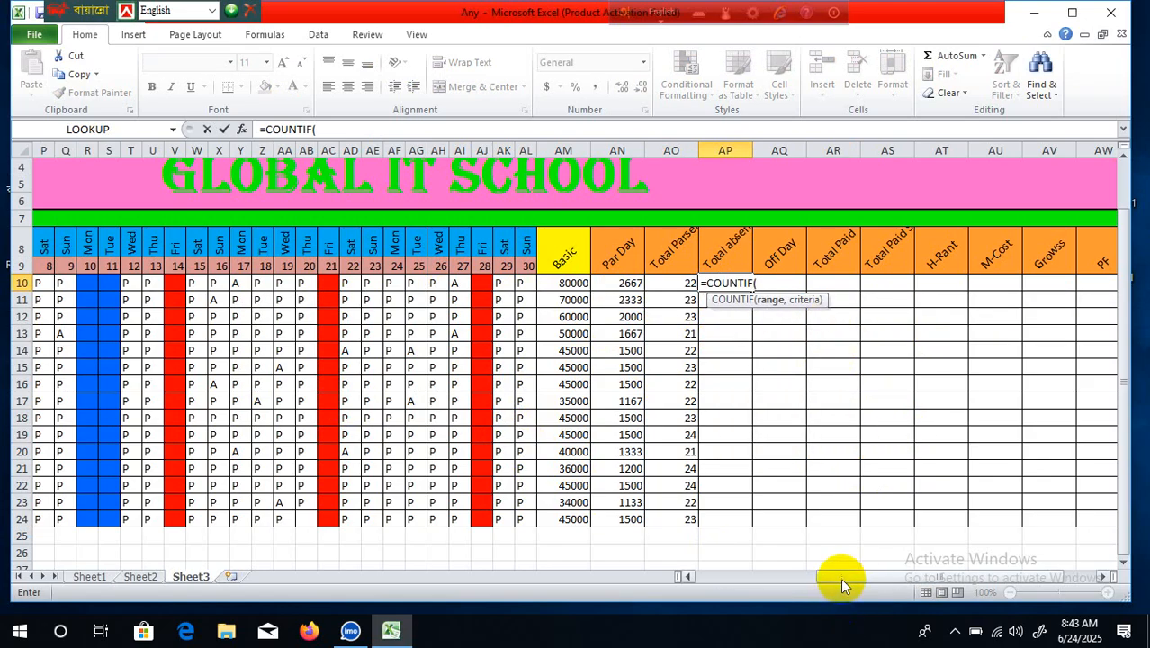
drag(842, 576, 760, 577)
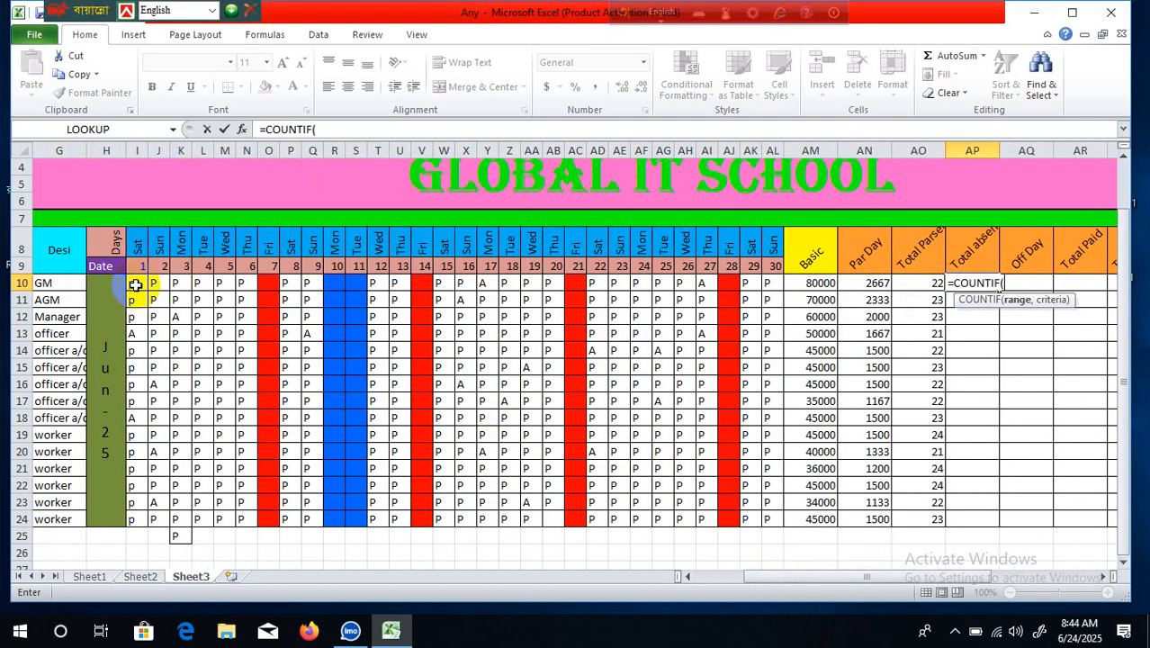
drag(132, 283, 766, 282)
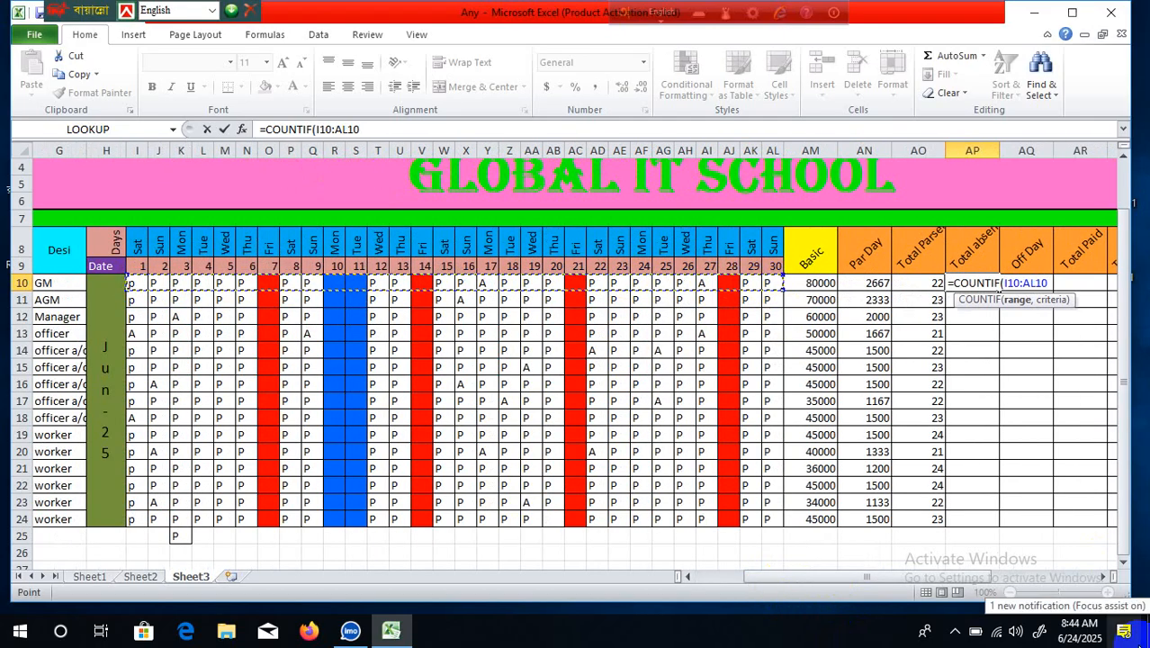
text(,)
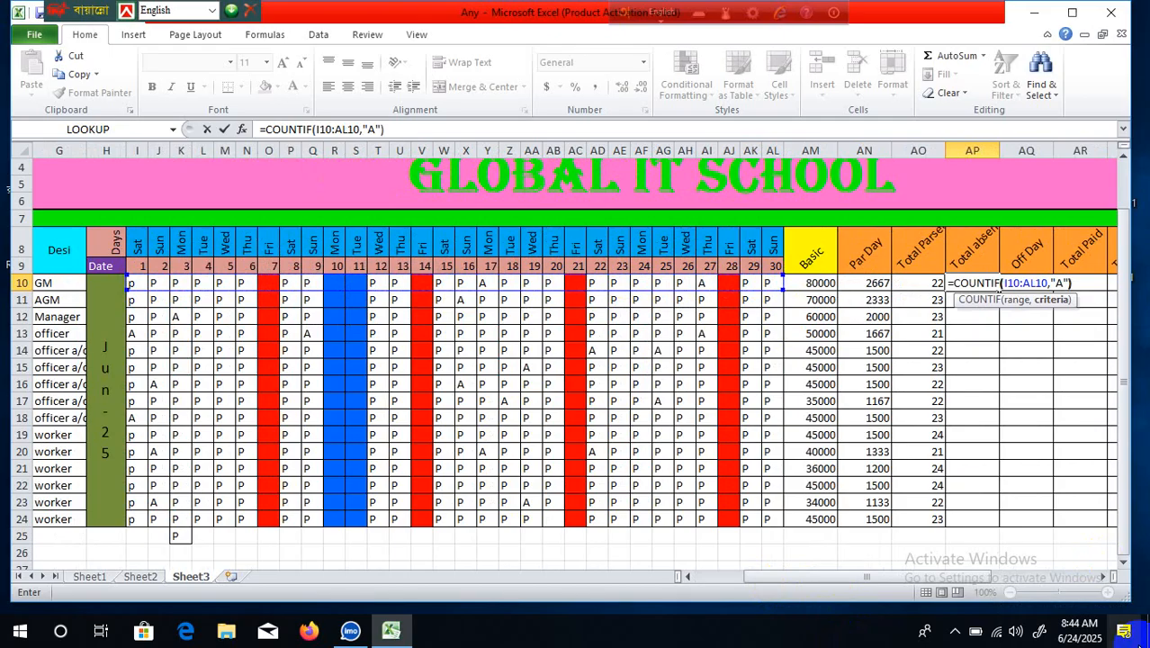
text("A"))
key(Return)
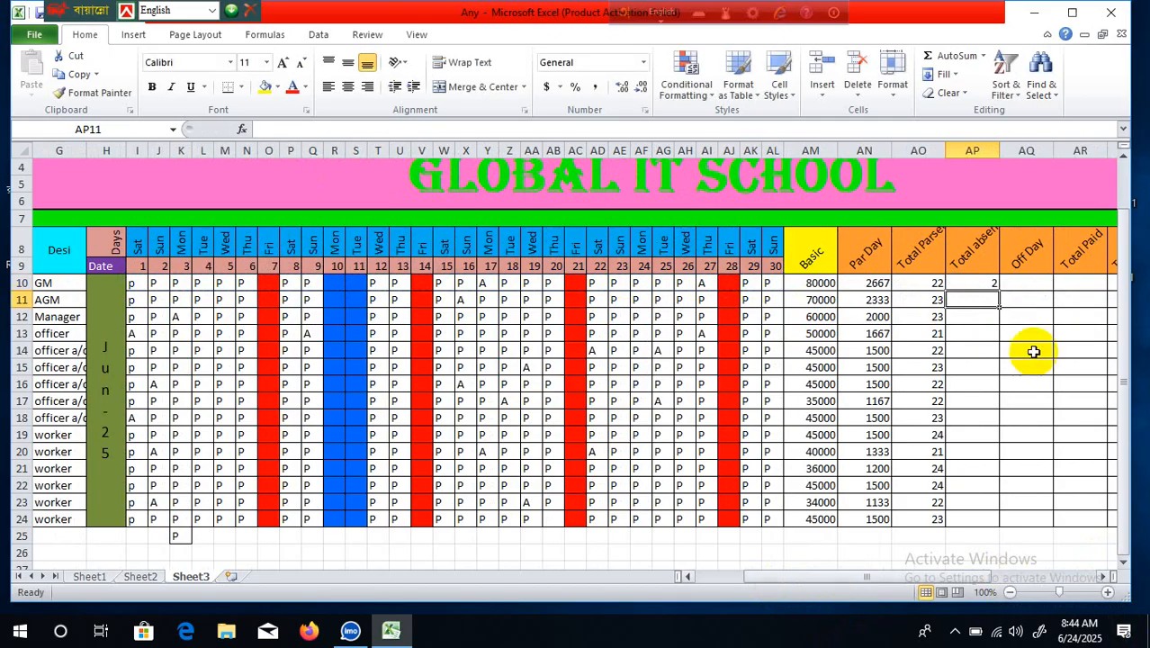
click(984, 284)
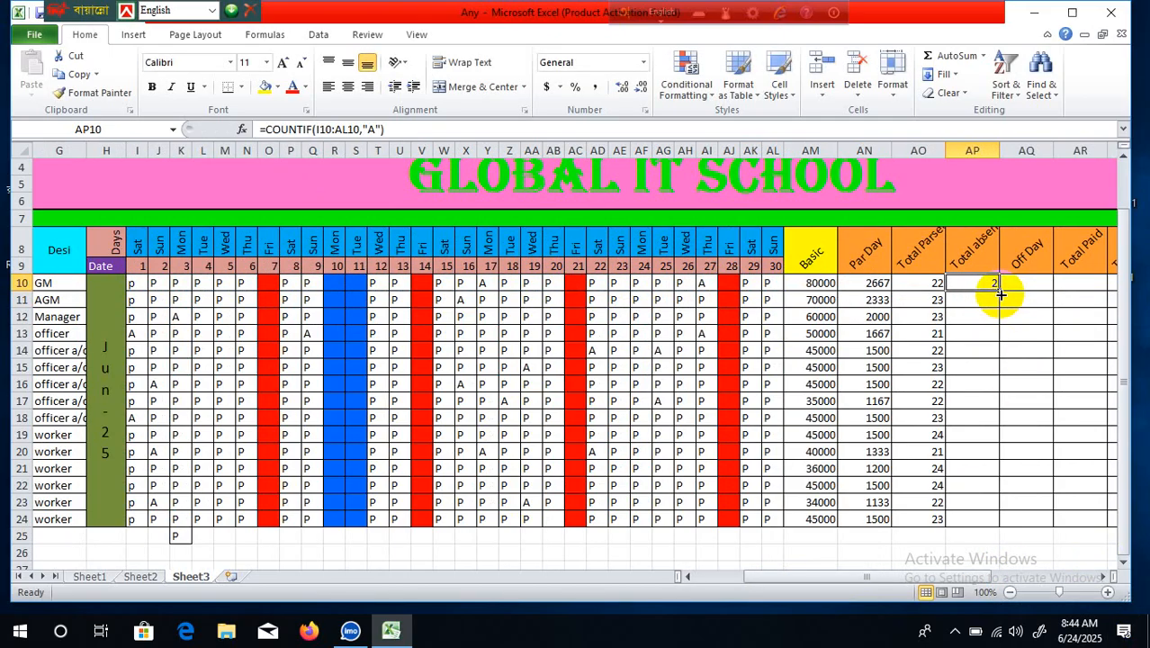
drag(999, 291, 1031, 535)
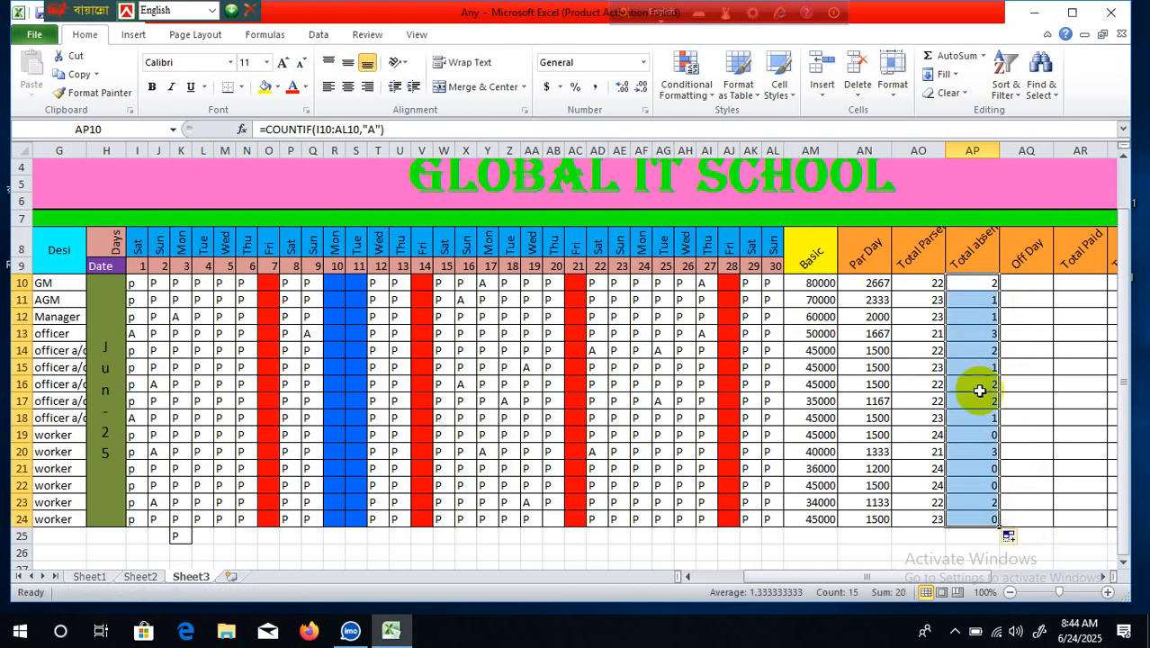
Enter =COUNTIF(I10:AL10,"") in AQ10 to count the first employee's off days from the blank attendance cells
click(1025, 283)
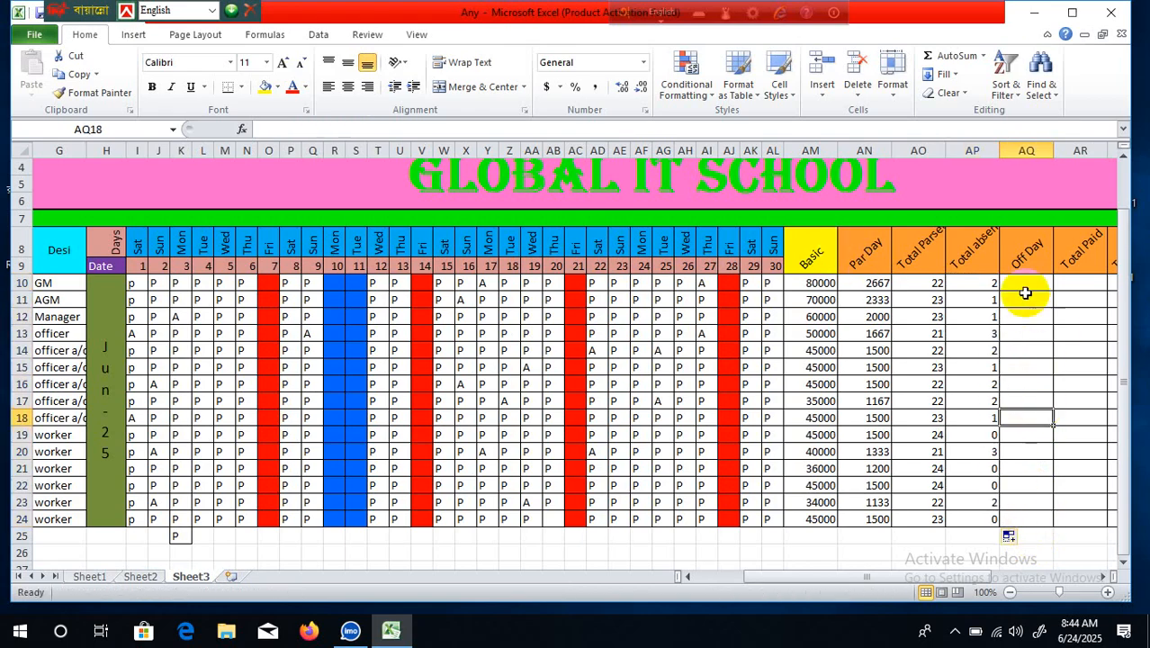
text(=)
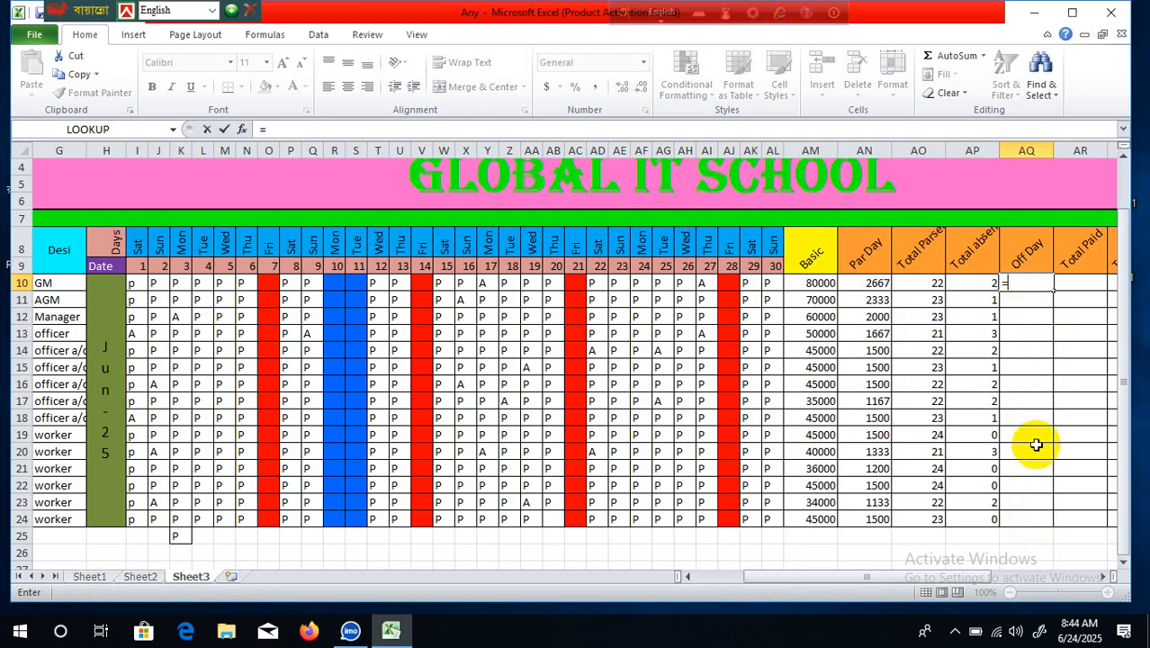
text(o)
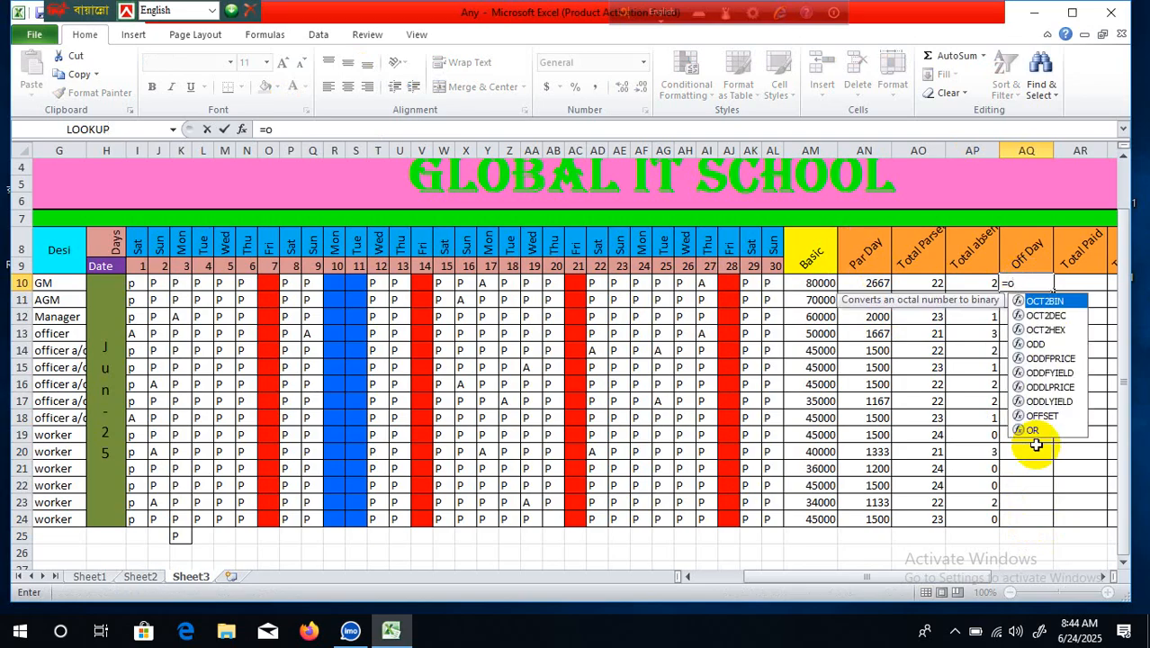
key(BackSpace)
text(co)
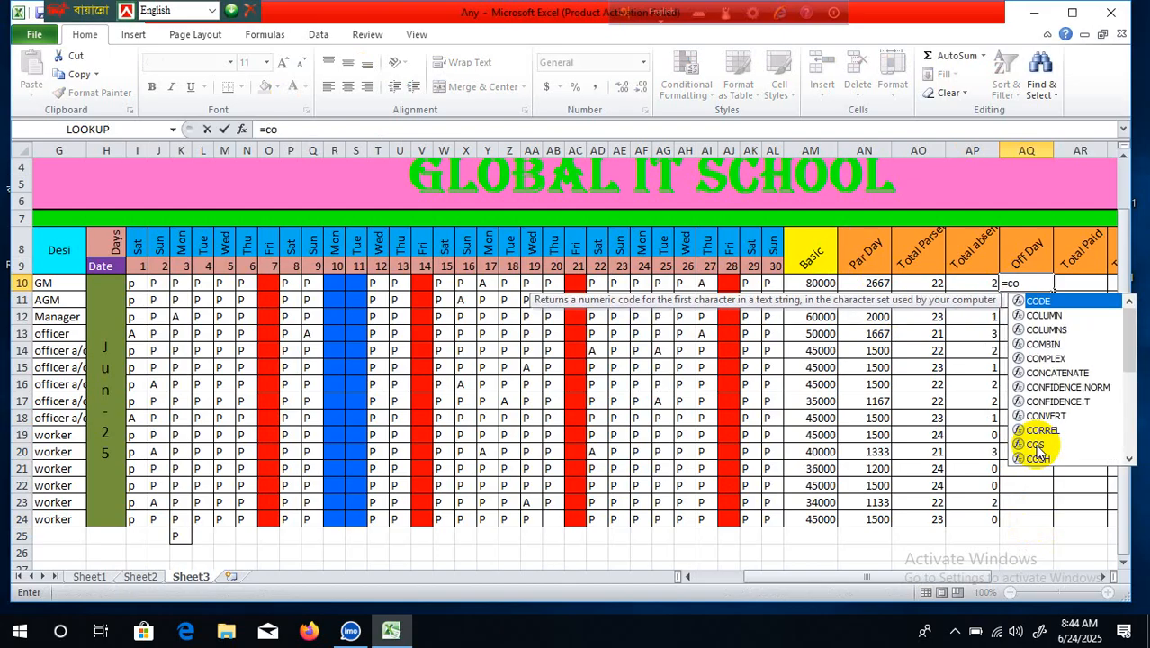
text(u)
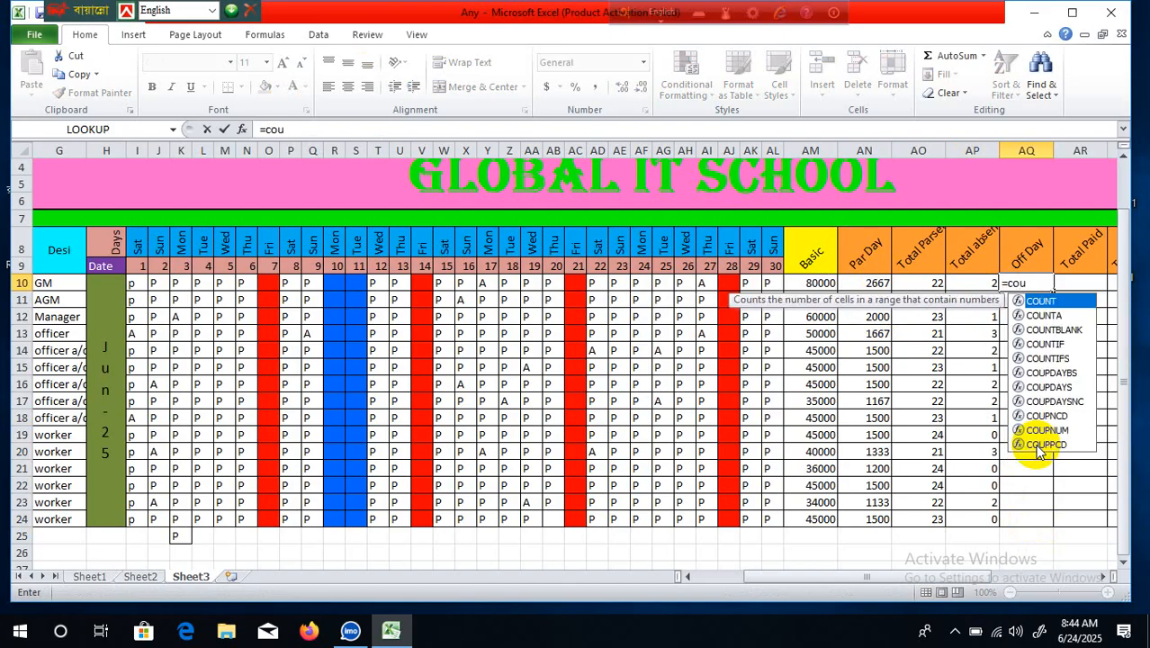
double_click(1048, 343)
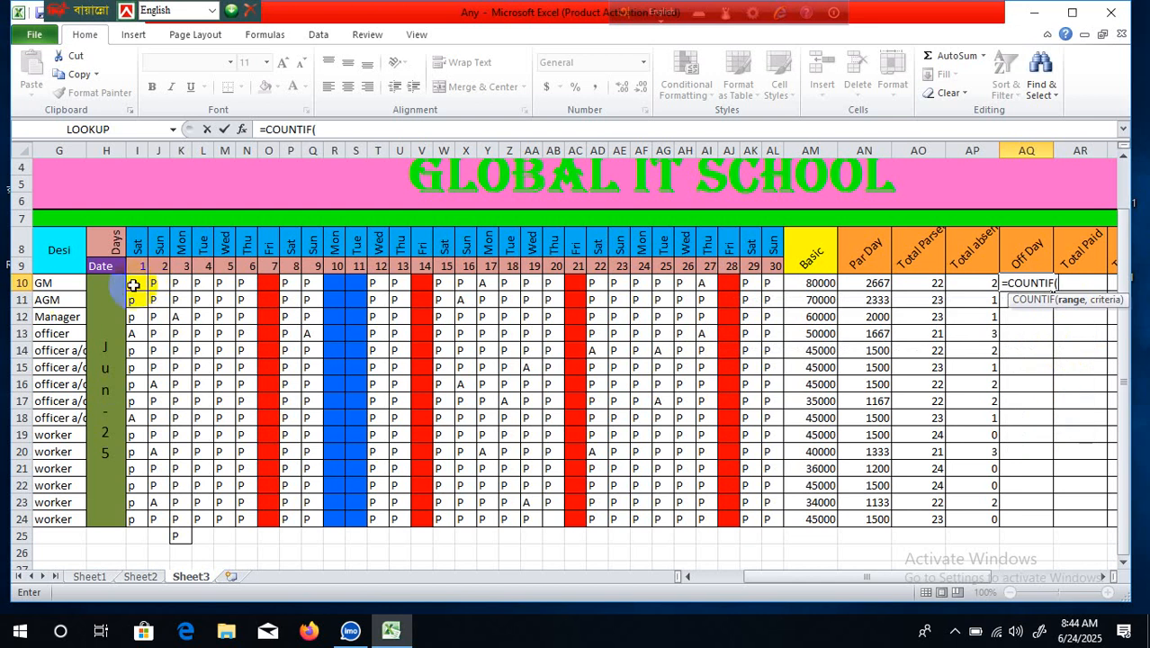
drag(135, 283, 777, 285)
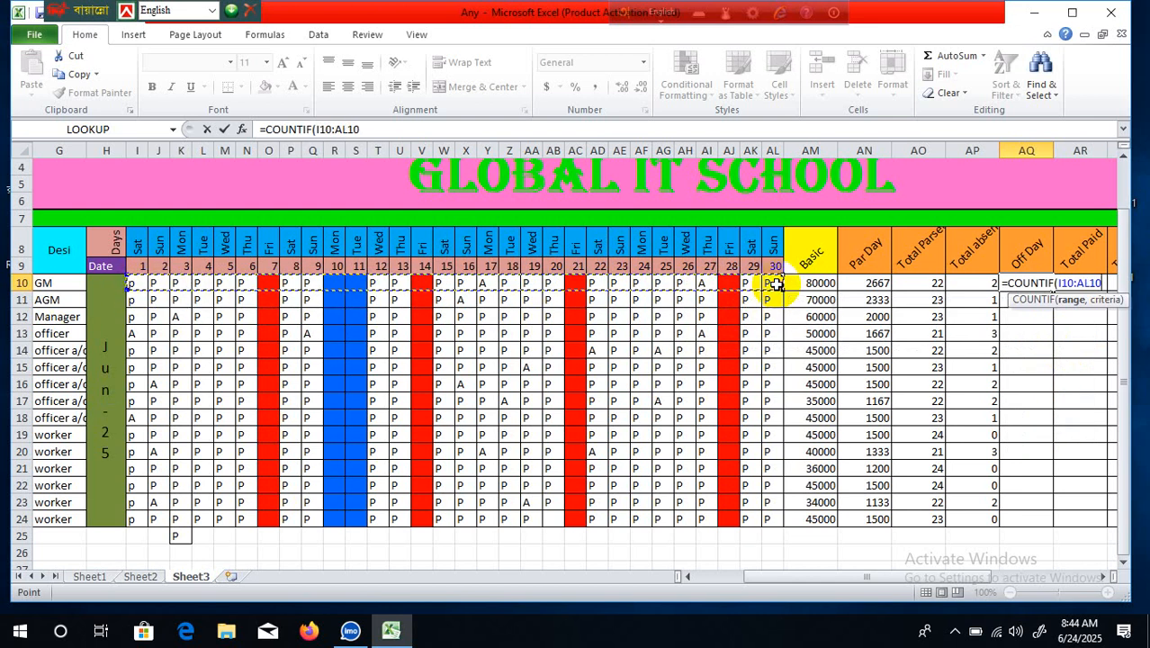
text(,)
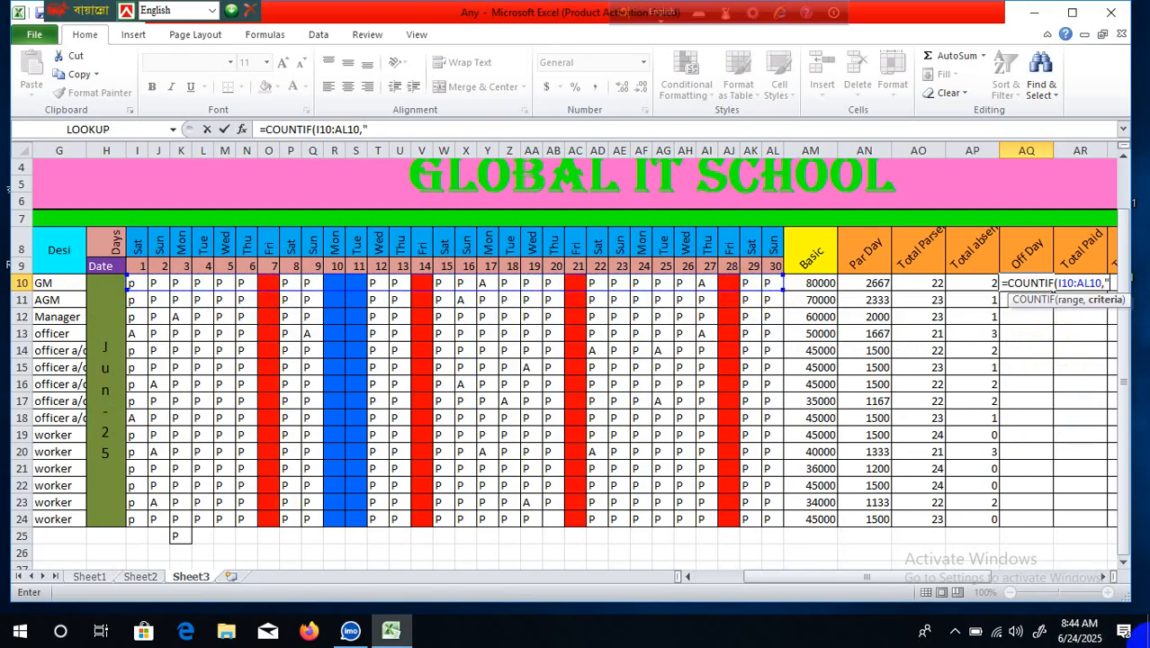
drag(970, 579, 1062, 587)
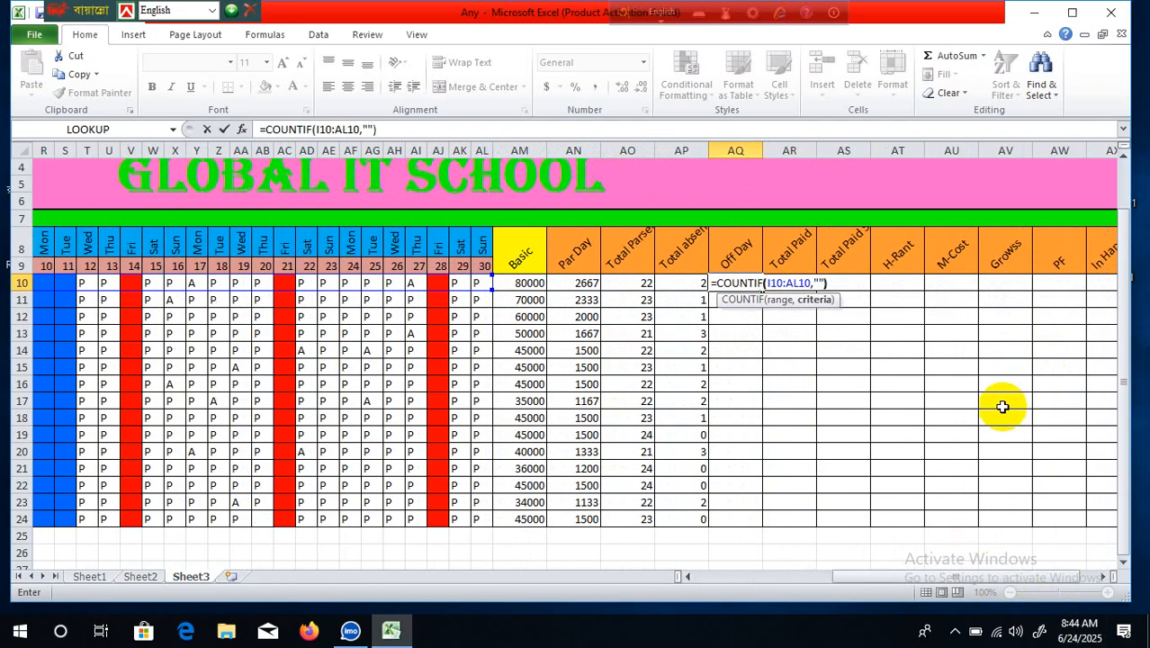
key(Return)
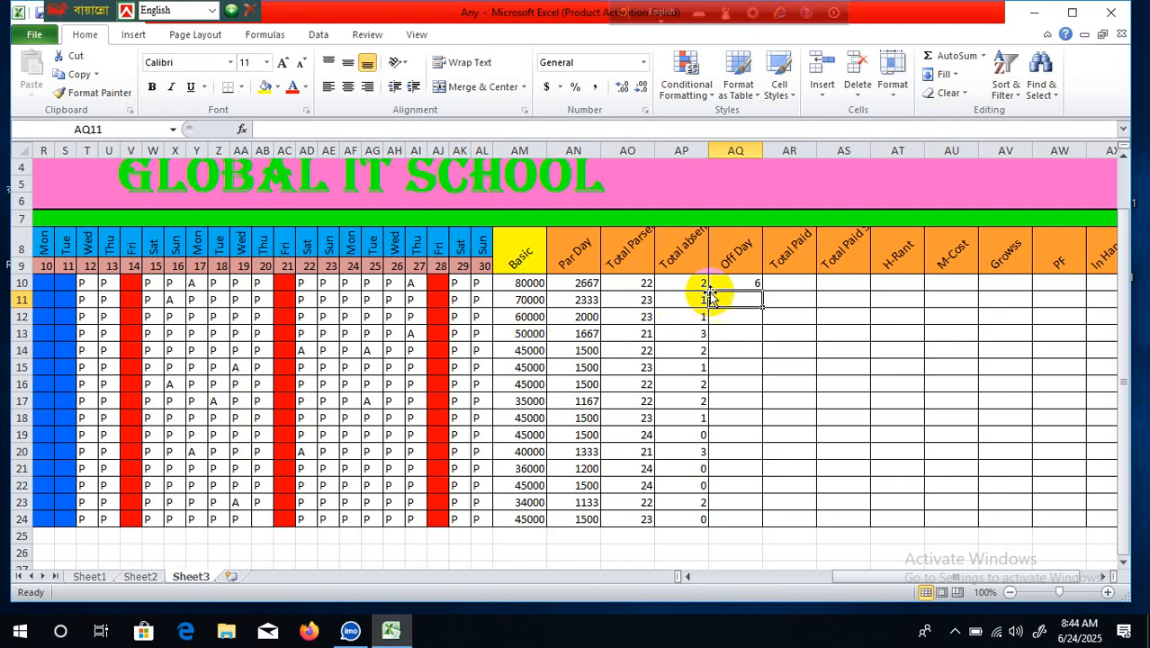
Fill the off-day formula from AQ10 down to AQ24 for all employees
click(736, 281)
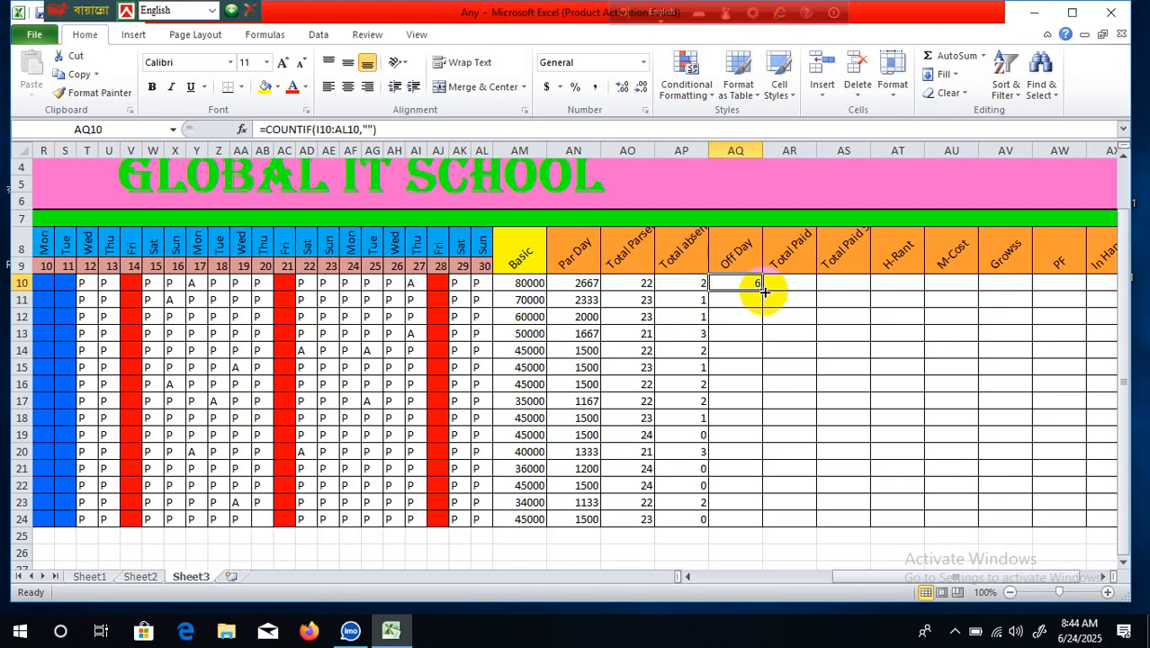
drag(764, 292, 826, 498)
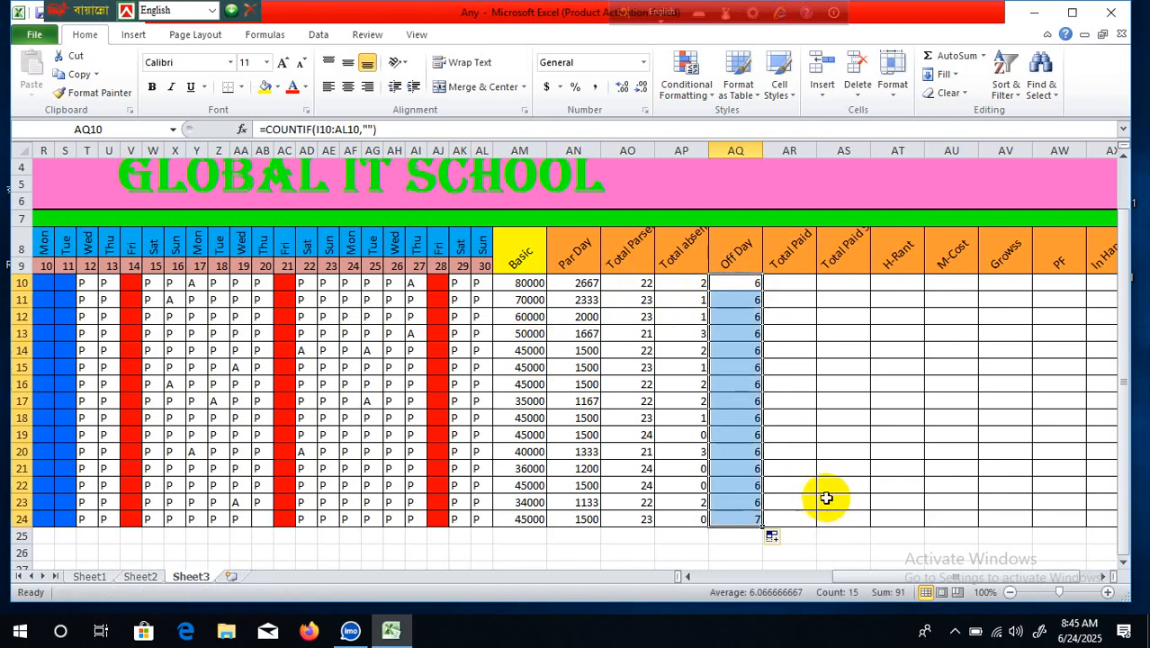
click(835, 436)
click(799, 279)
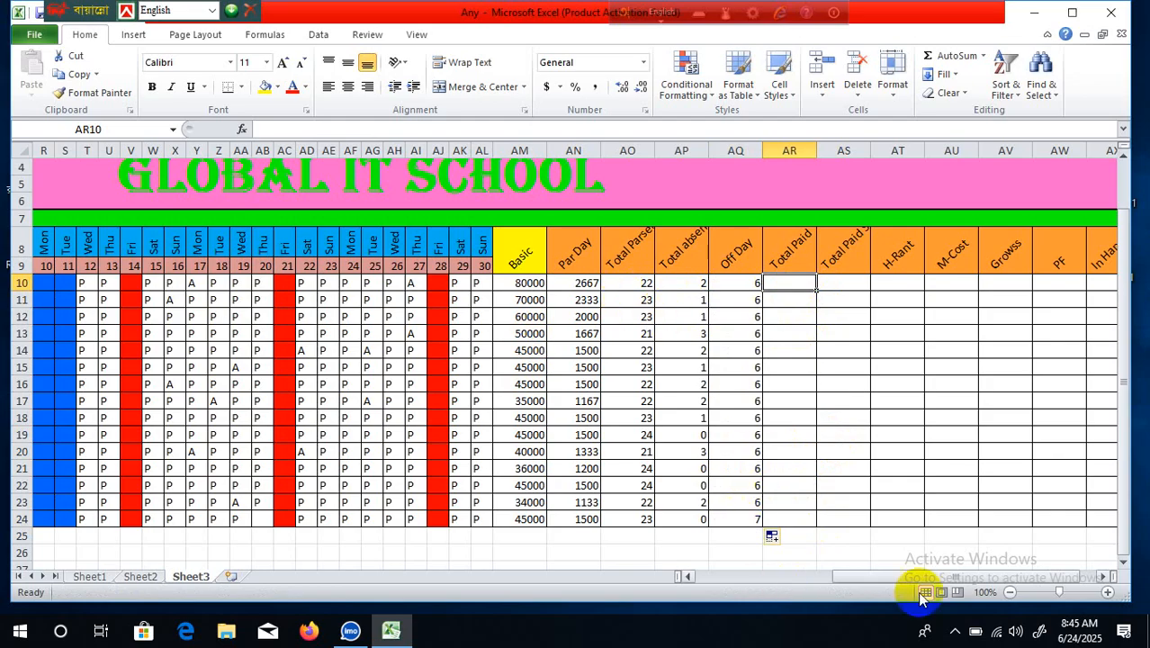
Delete the stray P below the attendance table in cell K25
drag(906, 581, 815, 583)
scroll(699, 534, down, 1)
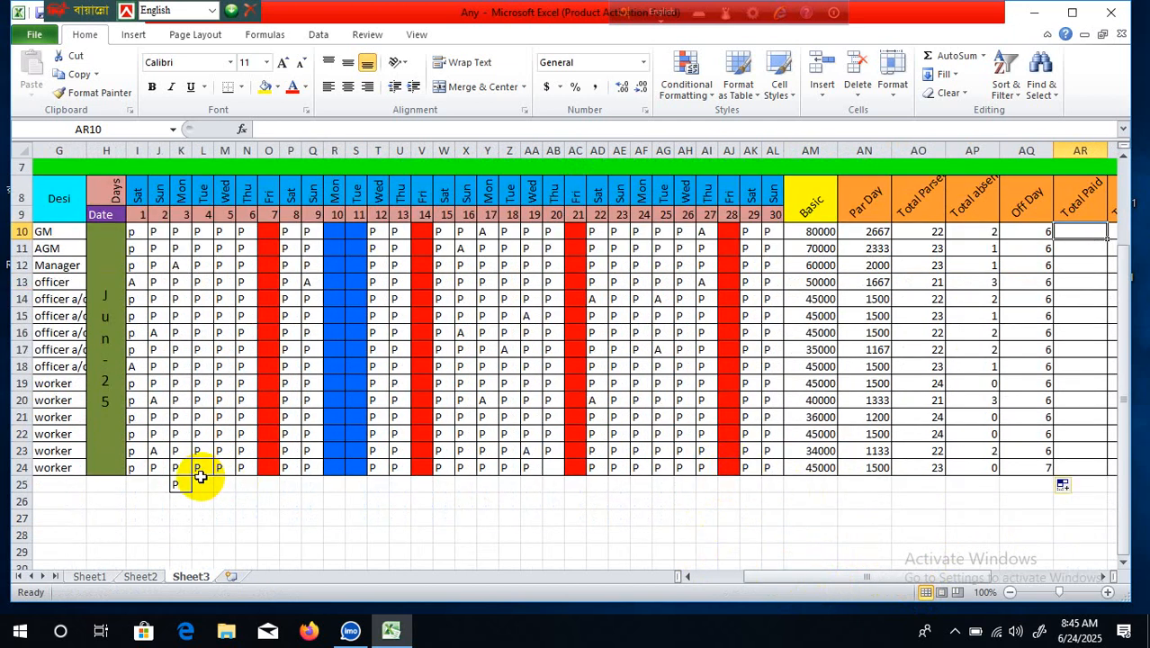
click(224, 502)
click(176, 485)
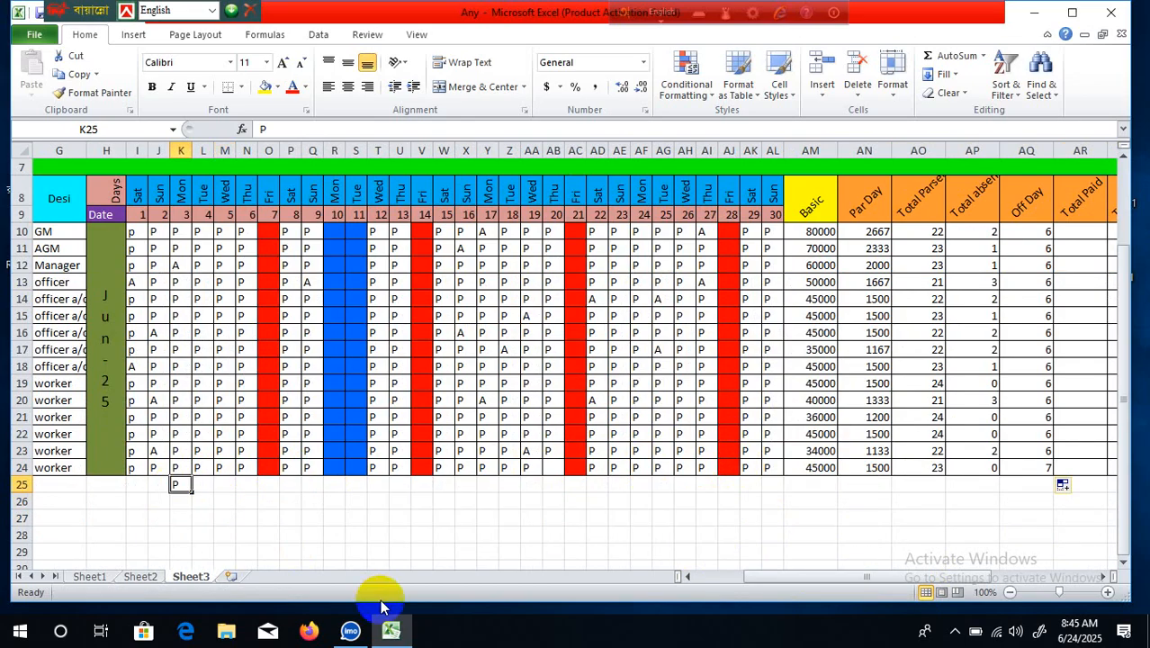
key(Delete)
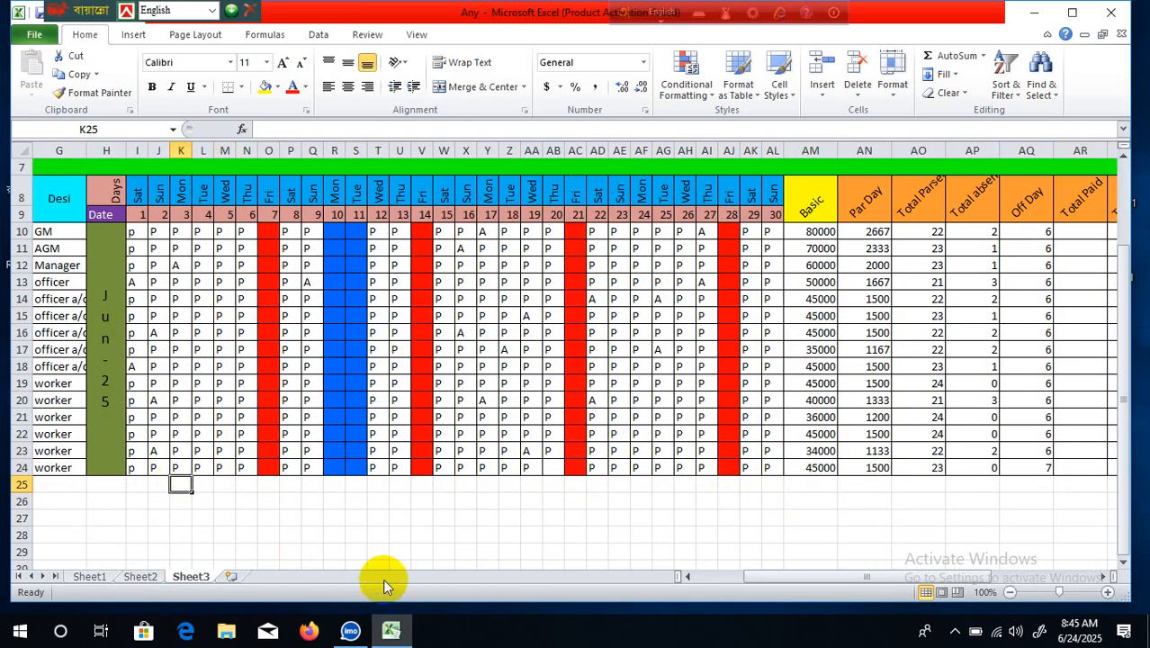
Enter the missing attendance mark p for the last worker's day 20 in cell AB24
click(661, 482)
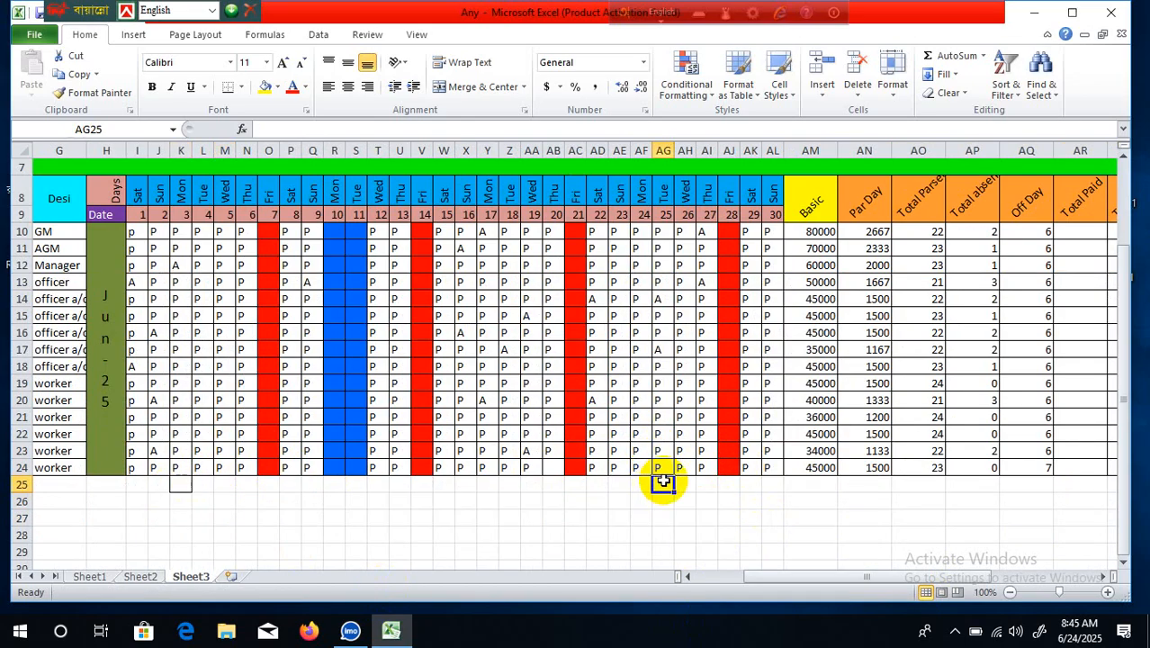
click(552, 467)
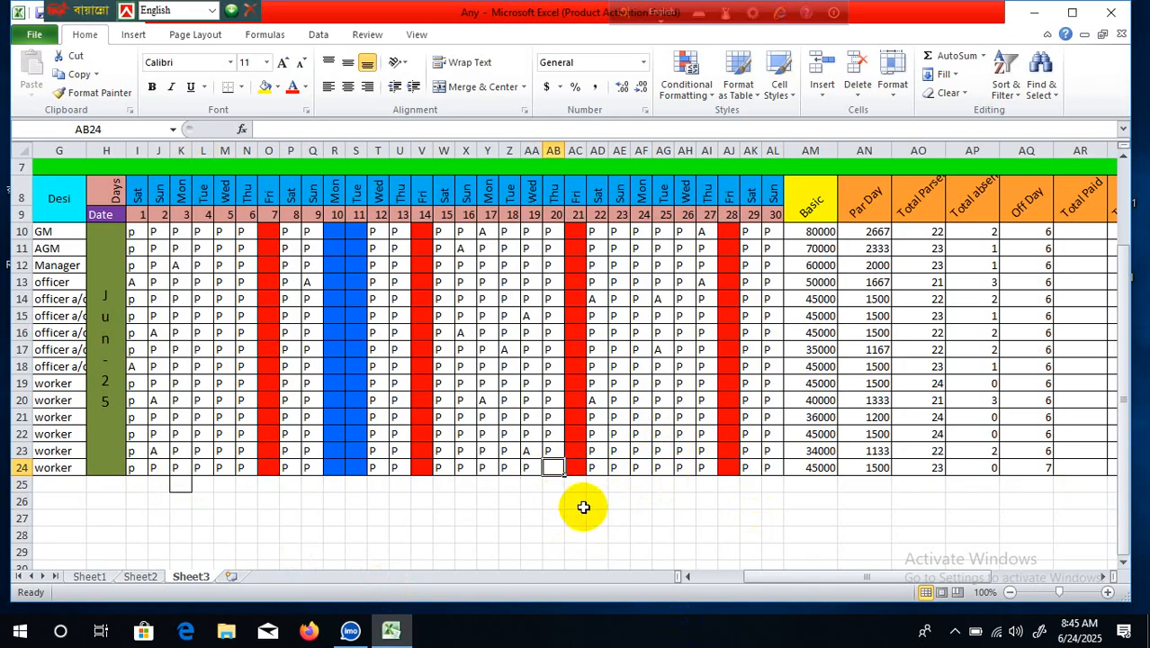
text(p)
click(1043, 517)
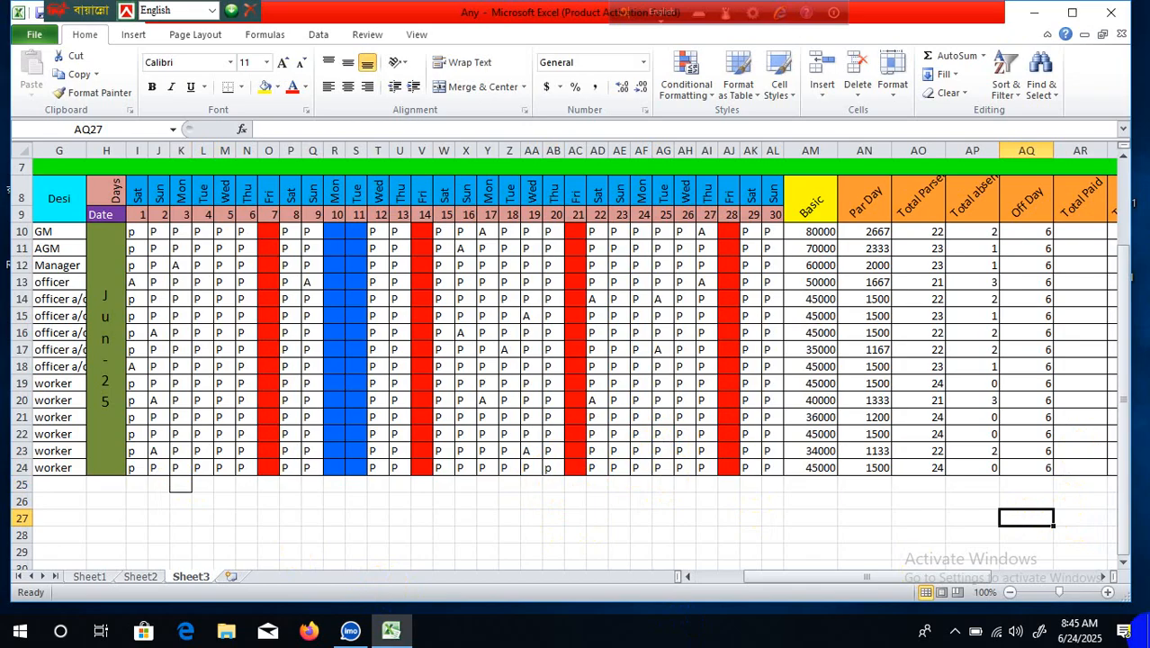
Enter =AO10+AQ10 in AR10 to add the first employee's present and off days as total paid days
drag(816, 575, 1099, 572)
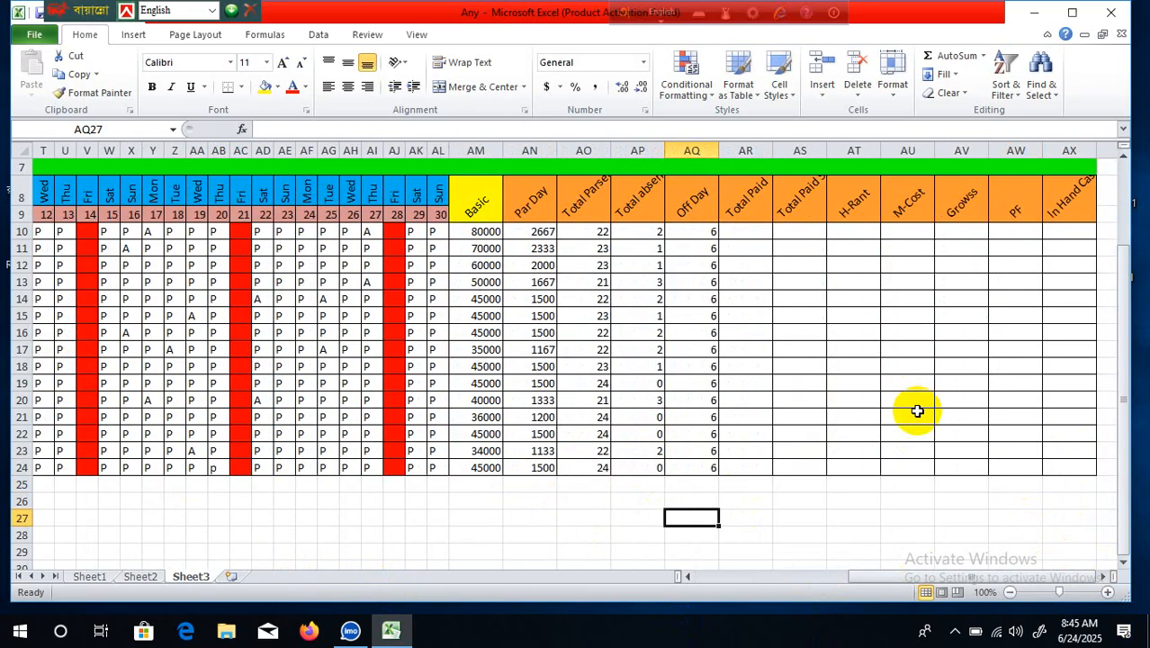
click(750, 232)
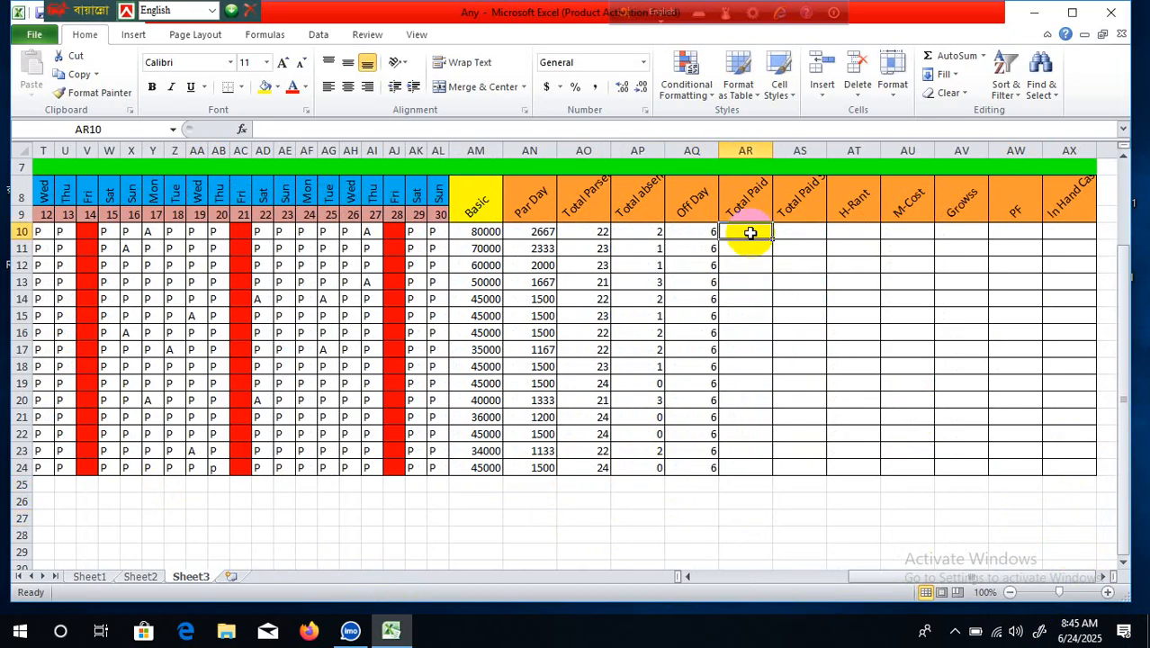
text(=)
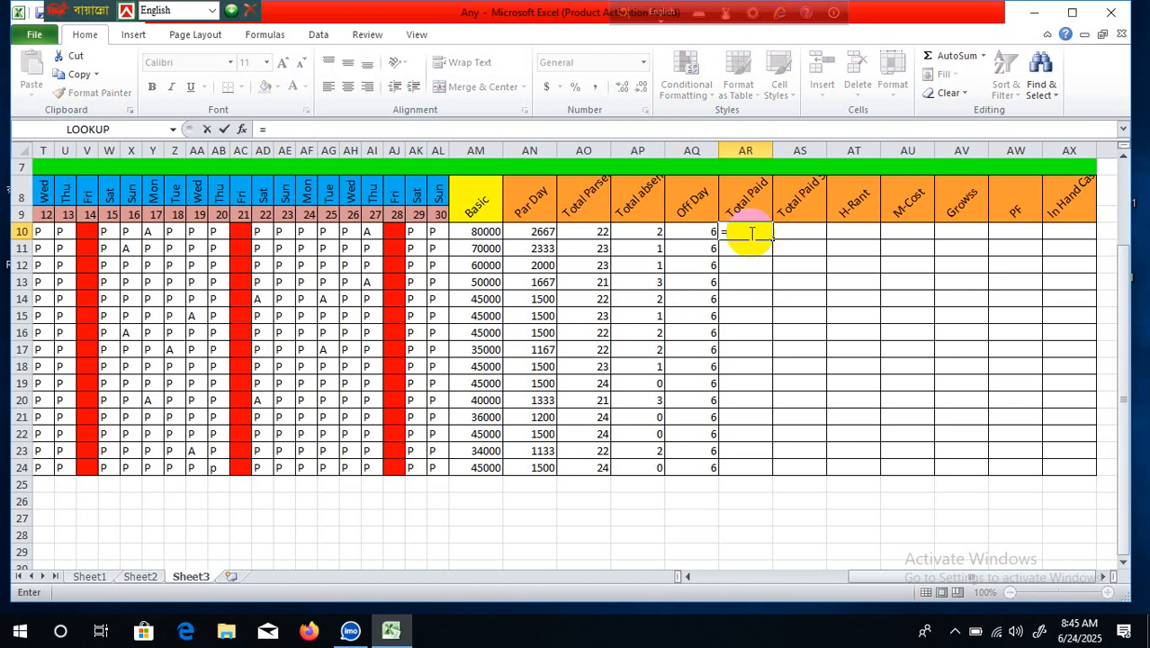
click(581, 232)
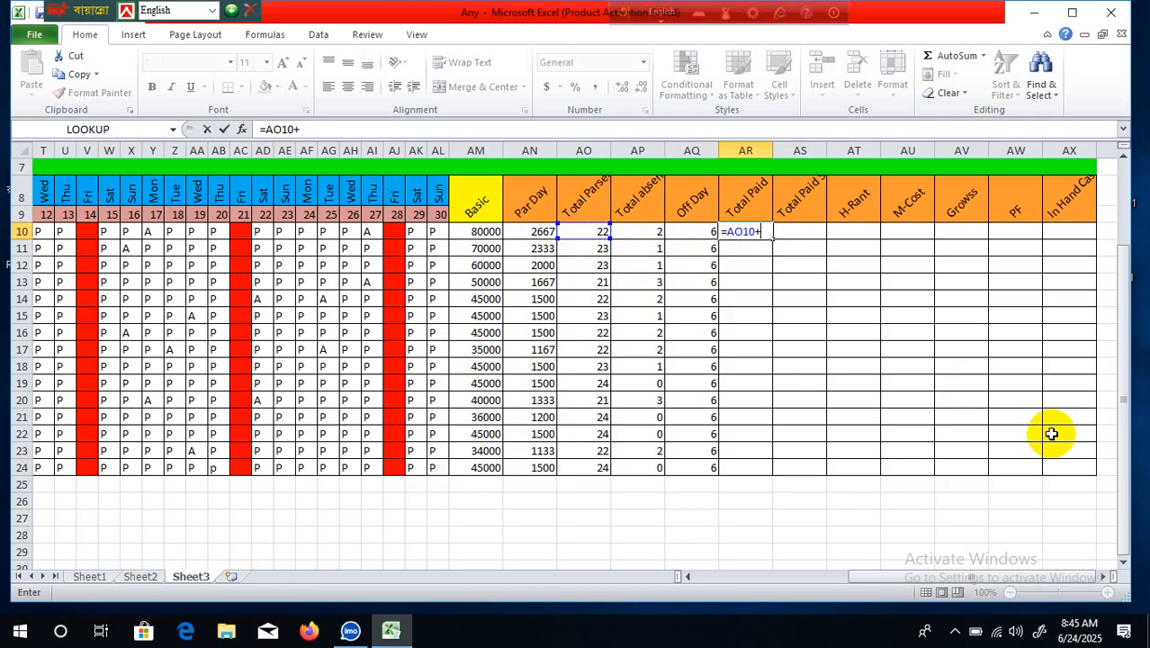
click(690, 231)
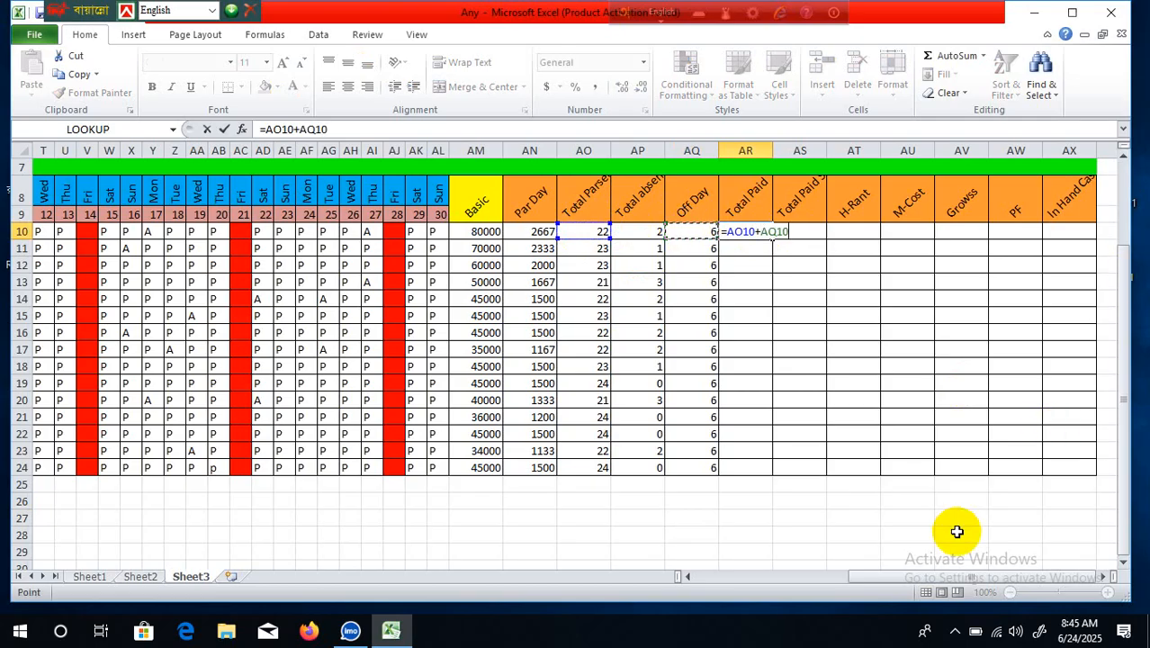
key(Return)
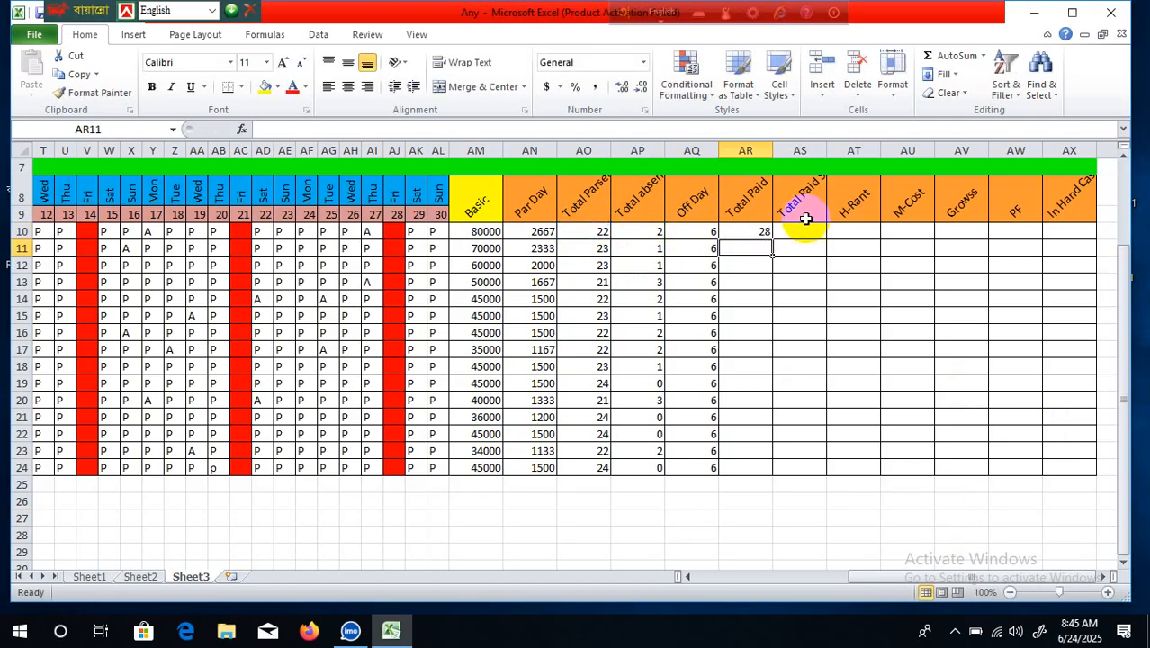
Fill the total paid days formula from AR10 down to AR24
click(756, 233)
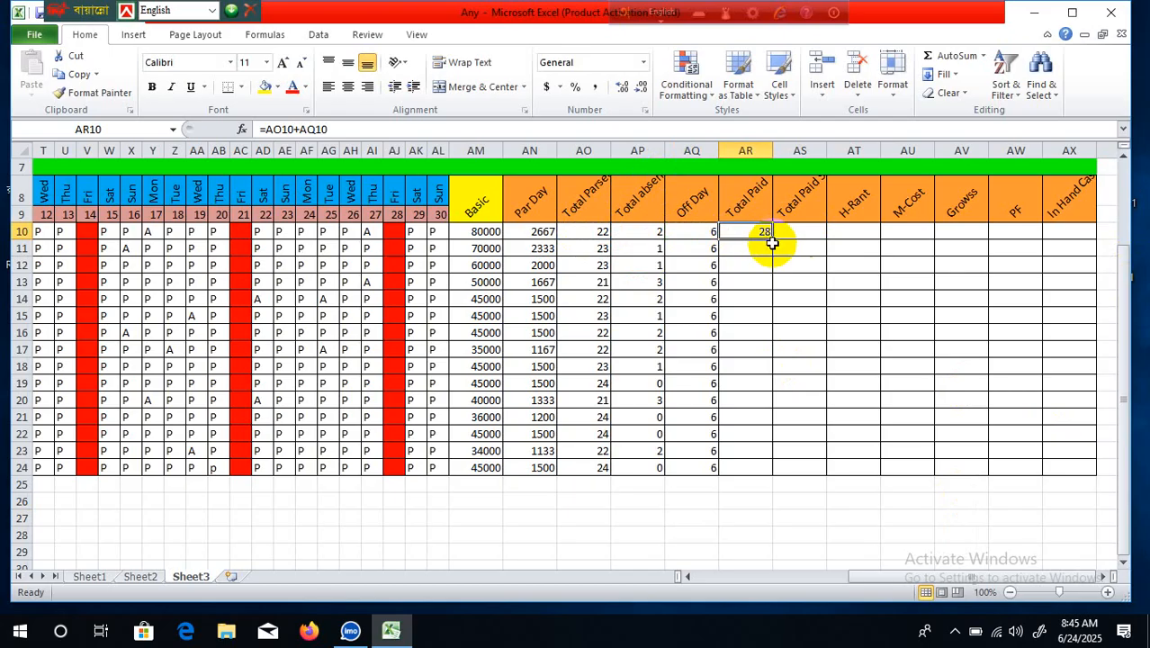
drag(774, 241, 801, 469)
click(836, 268)
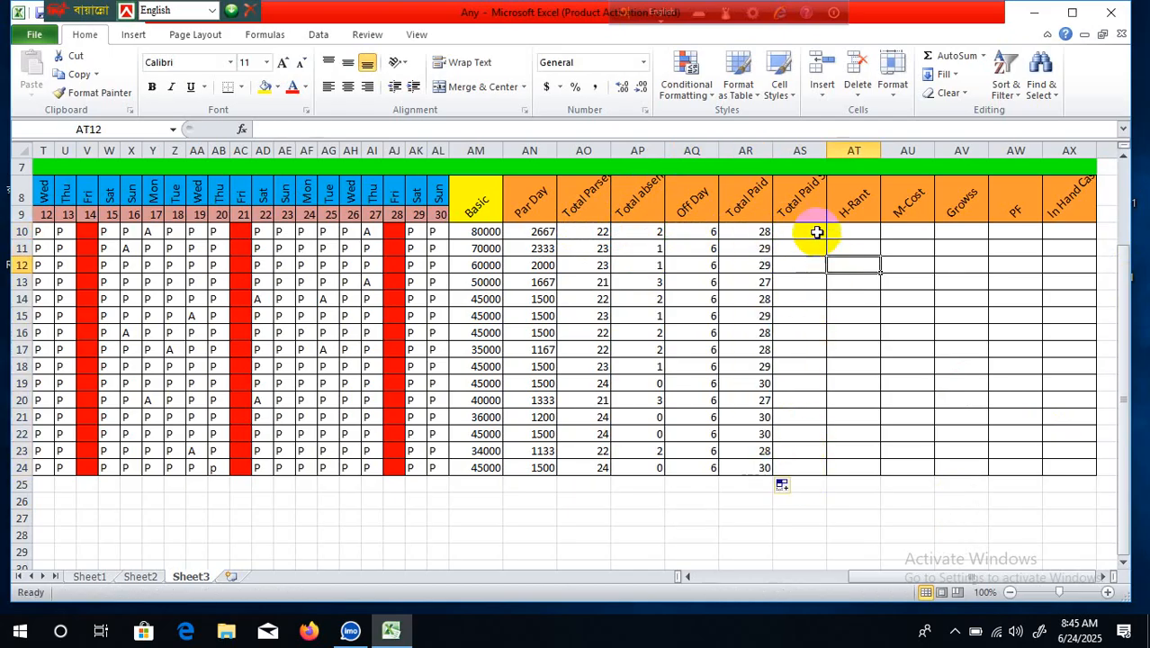
Enter =AN10*AR10 in AS10 to multiply the first employee's per-day pay by the paid days
click(799, 232)
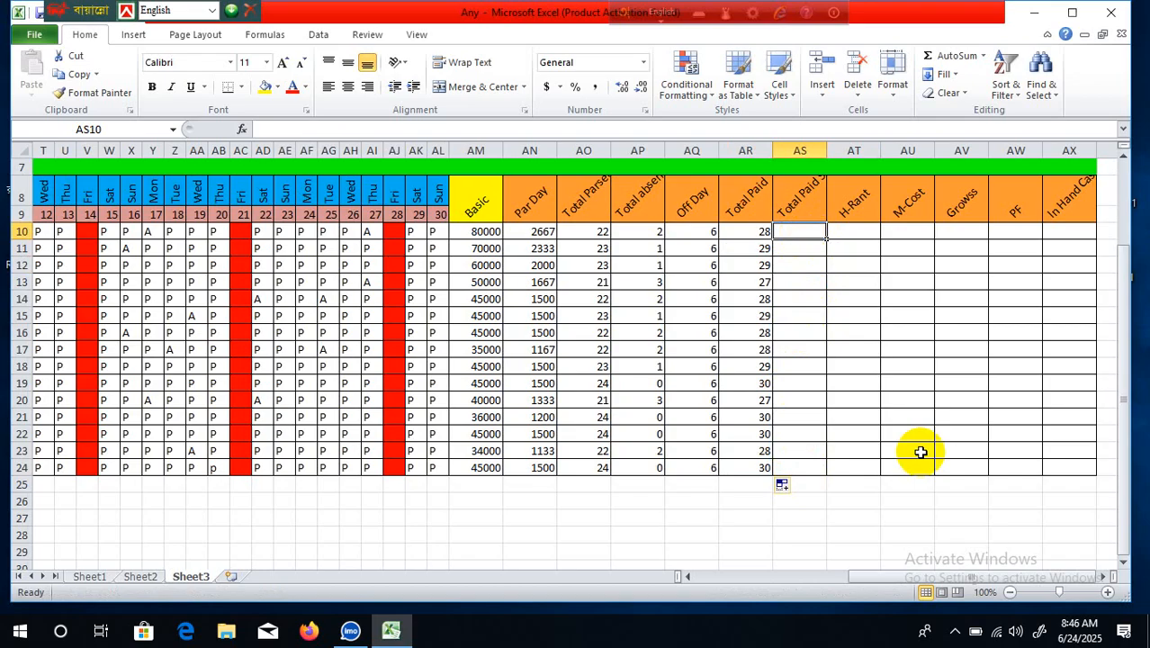
text(=)
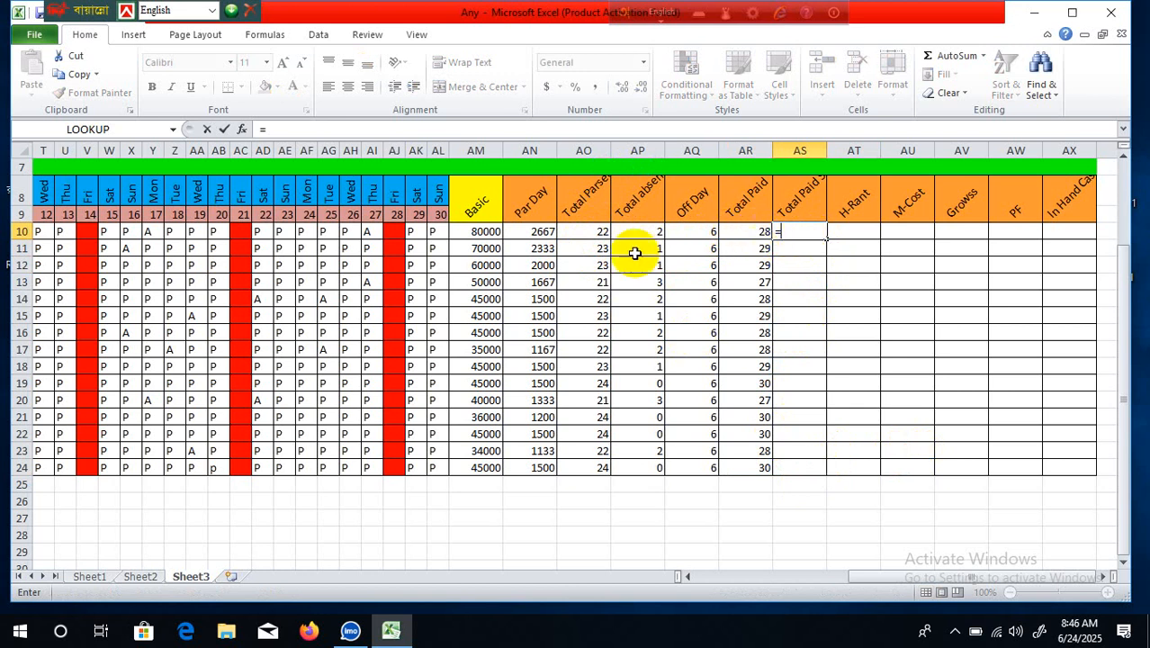
click(544, 231)
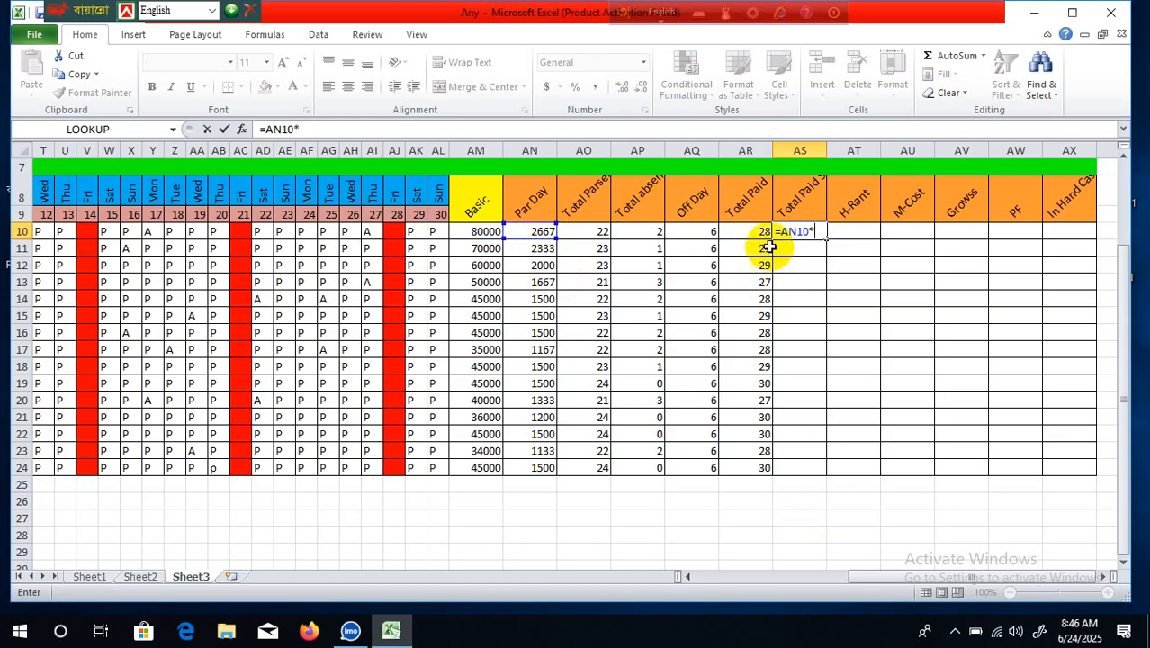
click(745, 231)
key(Return)
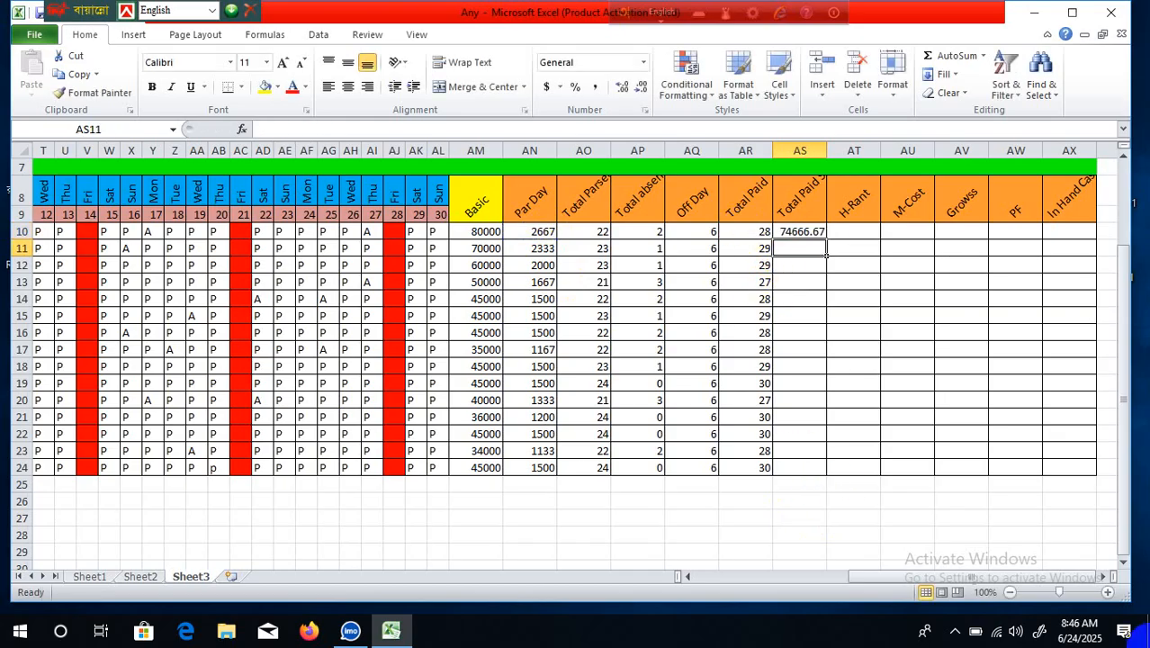
Format the paid salary in AS10 without decimals and fill its formula down to AS24
click(806, 230)
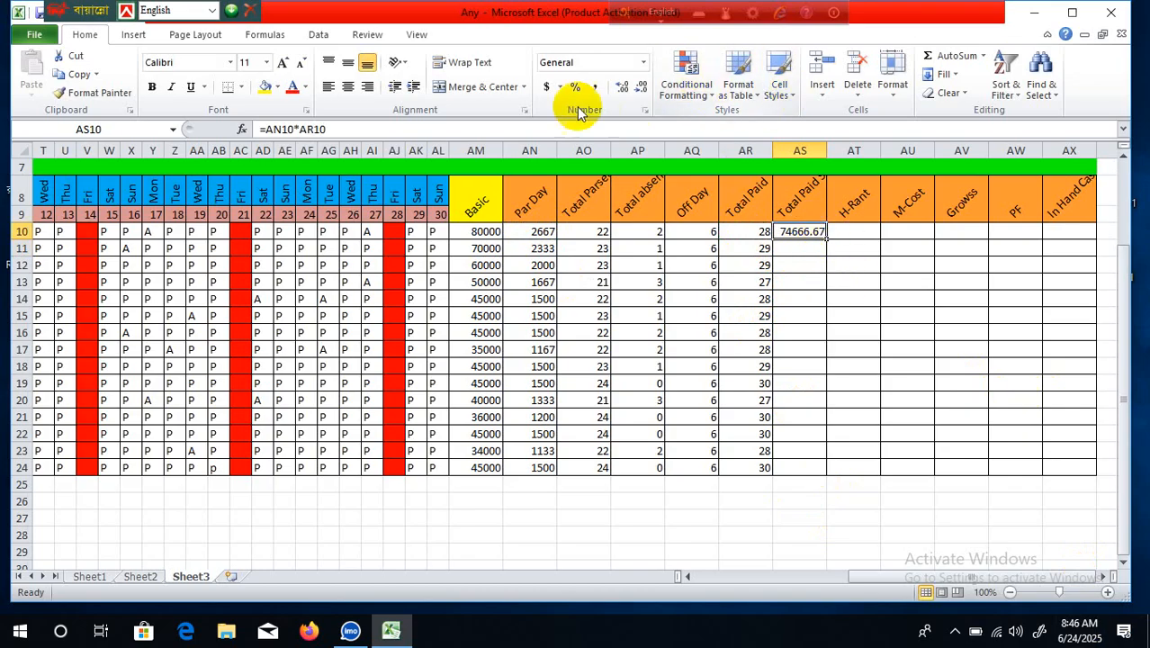
double_click(640, 90)
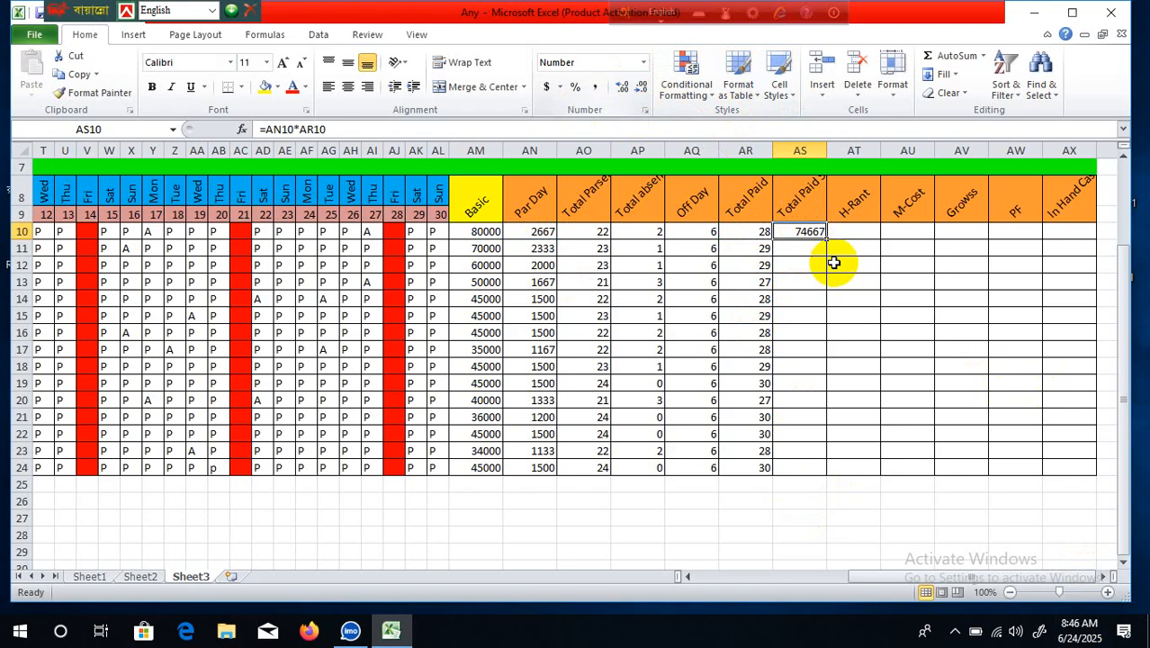
drag(827, 238, 845, 469)
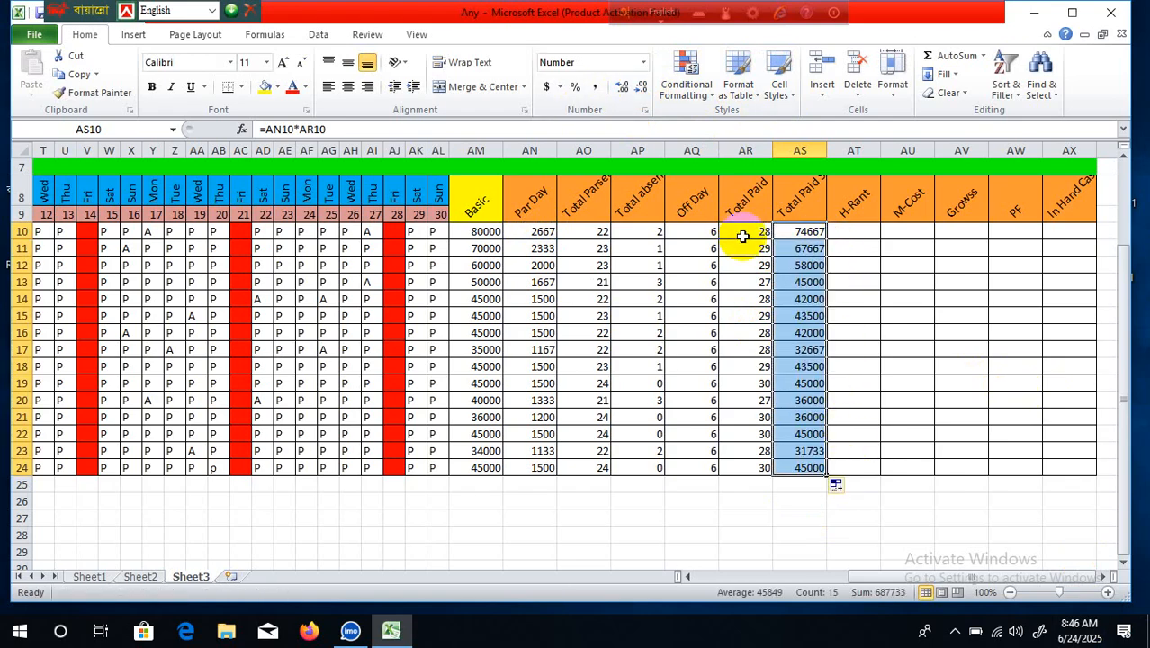
click(855, 232)
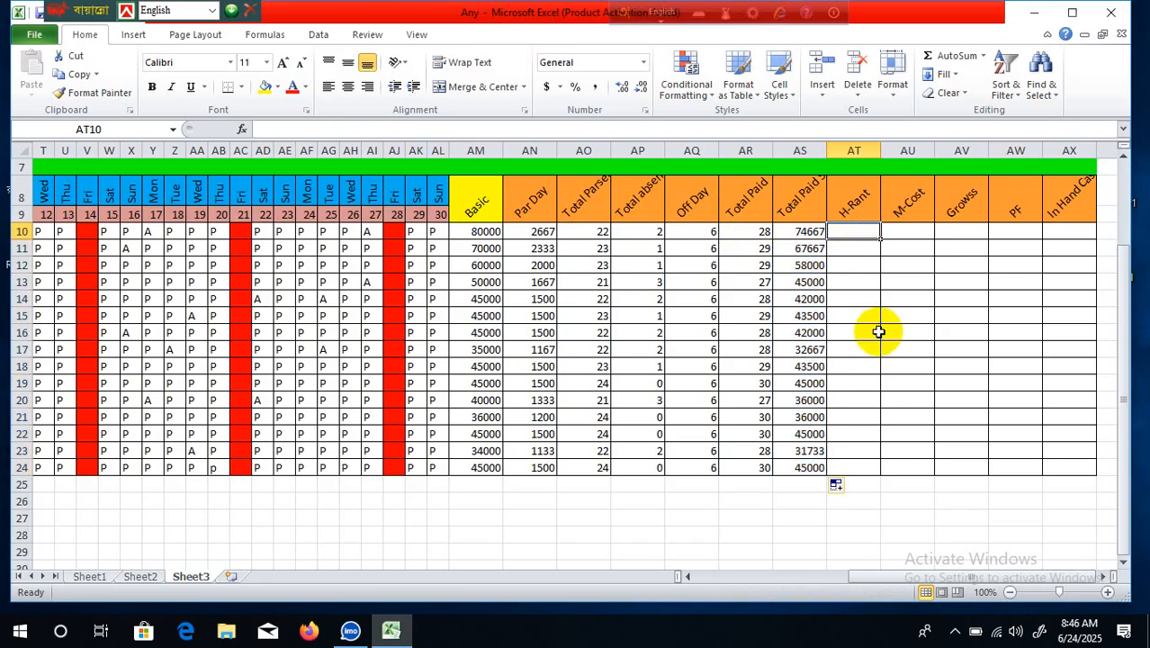
Enter =AM10*20% in AT10 as the first employee's house rent and fill the formula down to AT24
text(=)
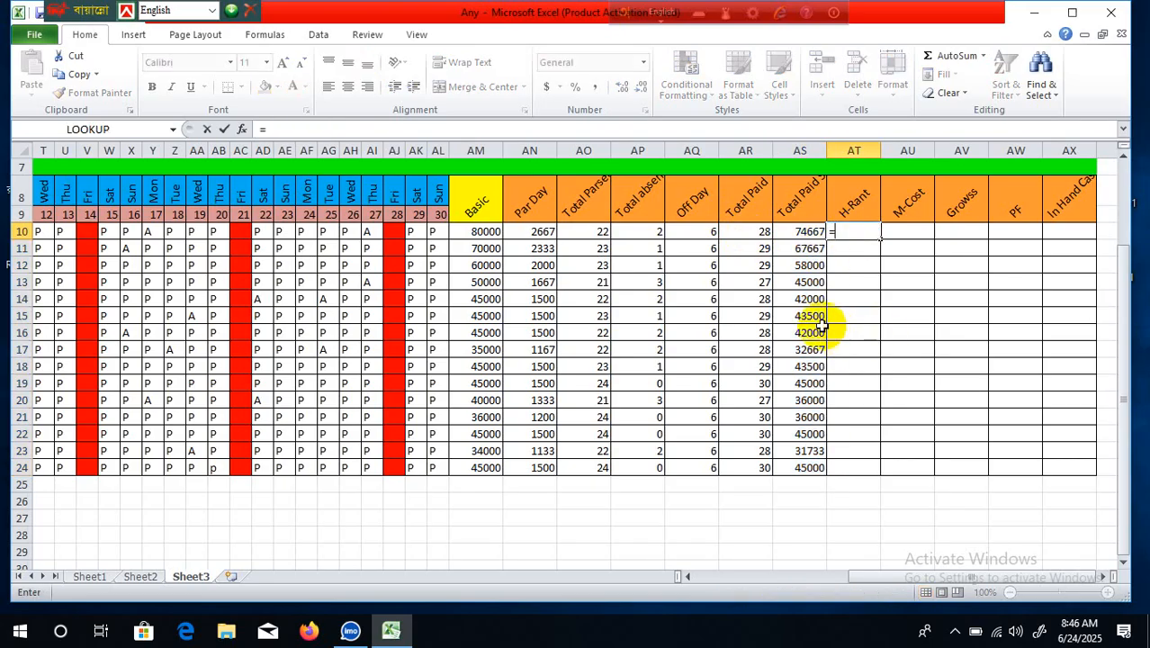
click(486, 233)
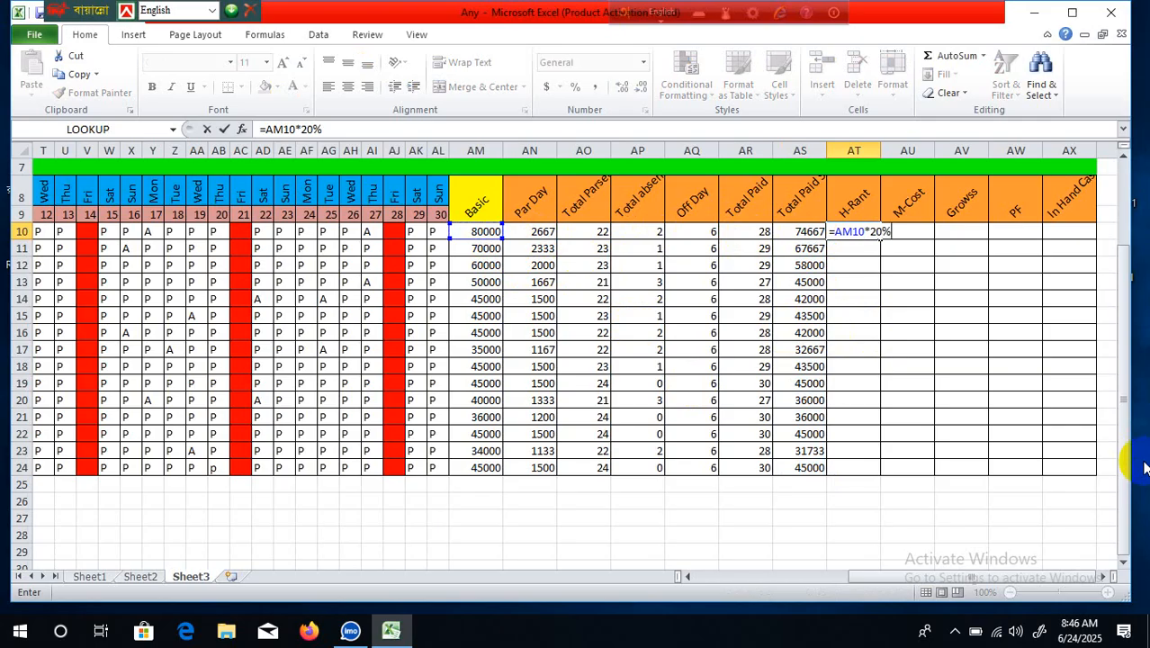
text(*20%)
key(Return)
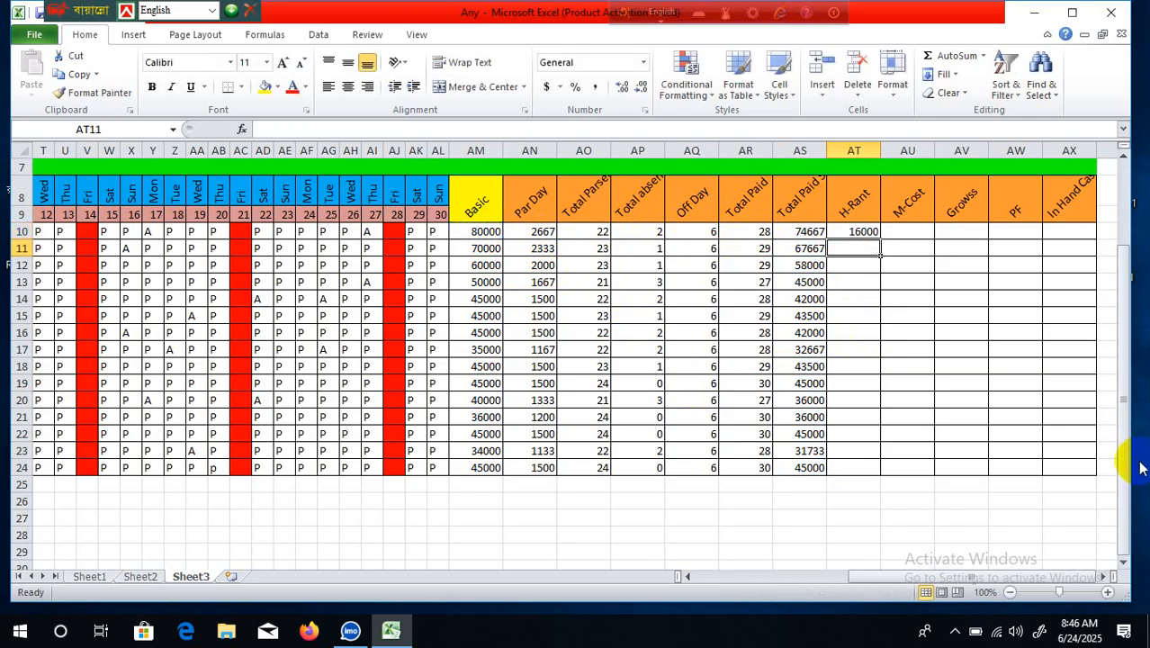
click(856, 231)
drag(879, 239, 914, 480)
Enter =AM10*10% in AU10 as the first employee's M-Cost and fill the formula down to AU24
click(903, 233)
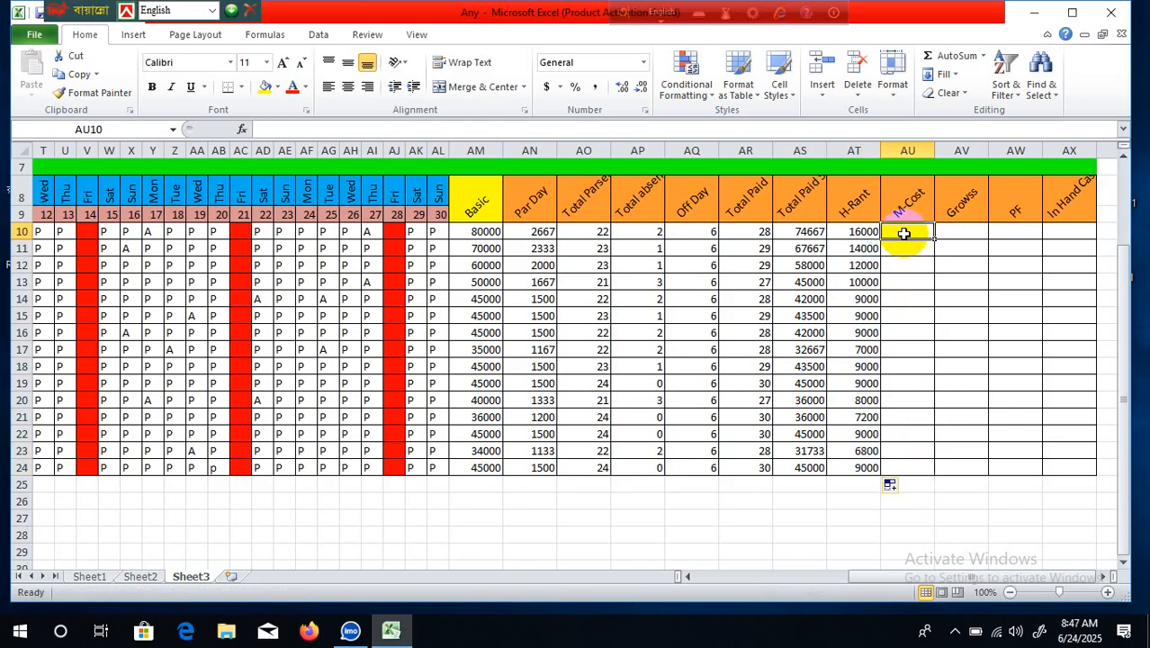
text(=)
click(470, 233)
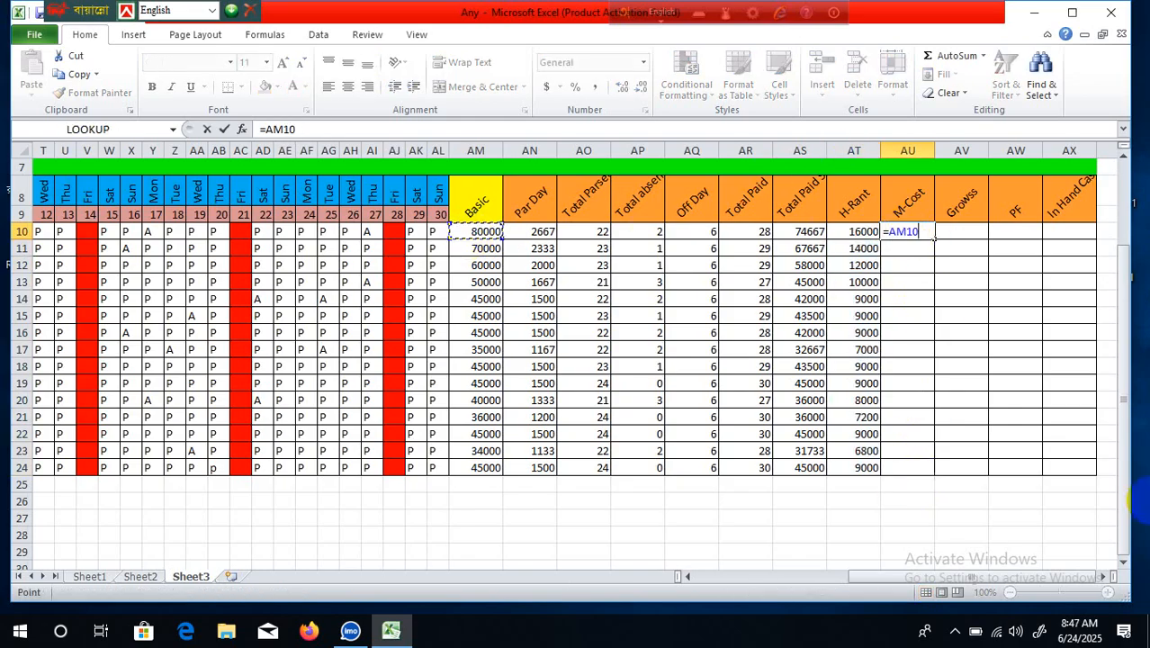
text(*)
key(Return)
click(921, 231)
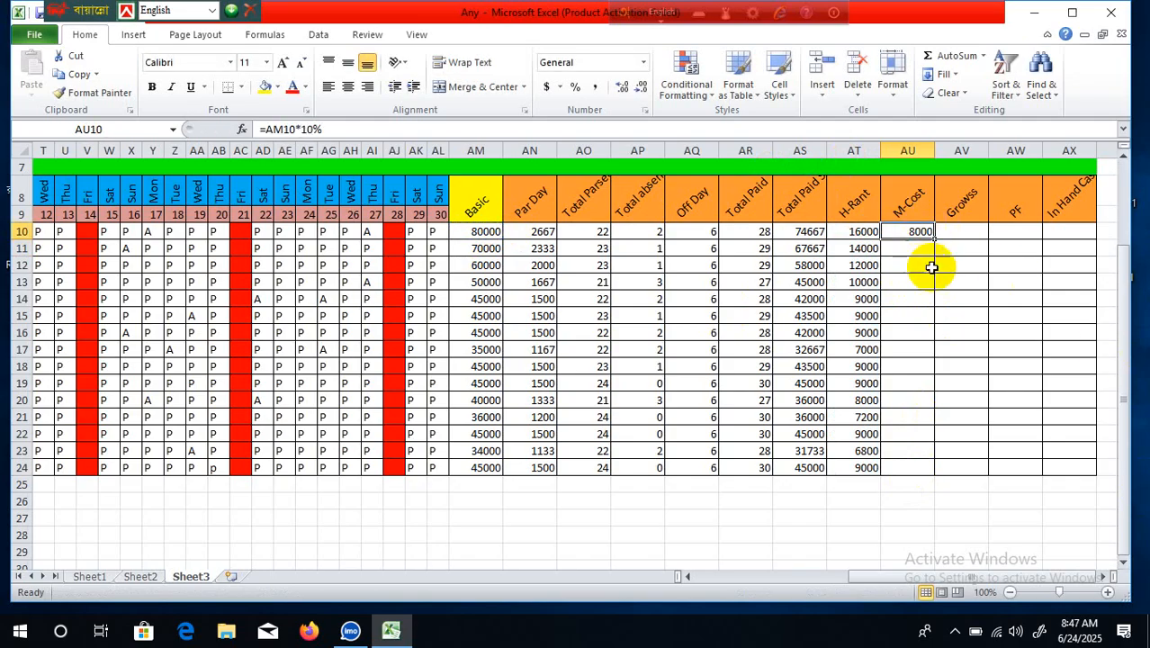
drag(932, 236, 963, 475)
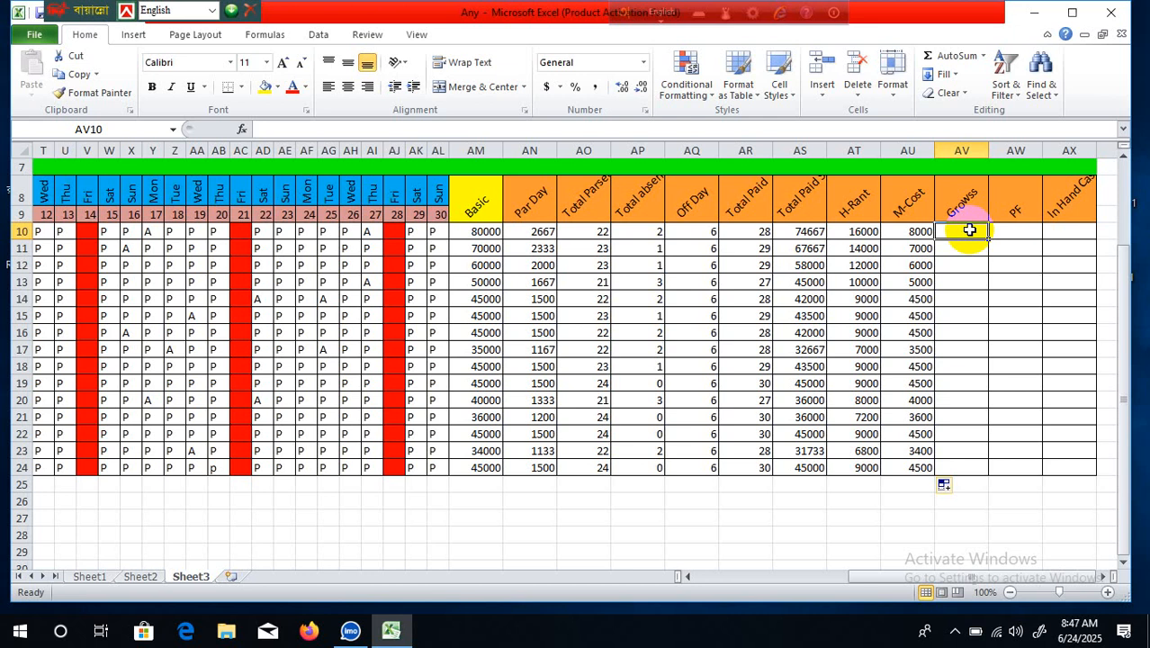
Enter =AS10+AT10+AU10 in AV10 as the gross salary and fill the formula down to AV24
text(=)
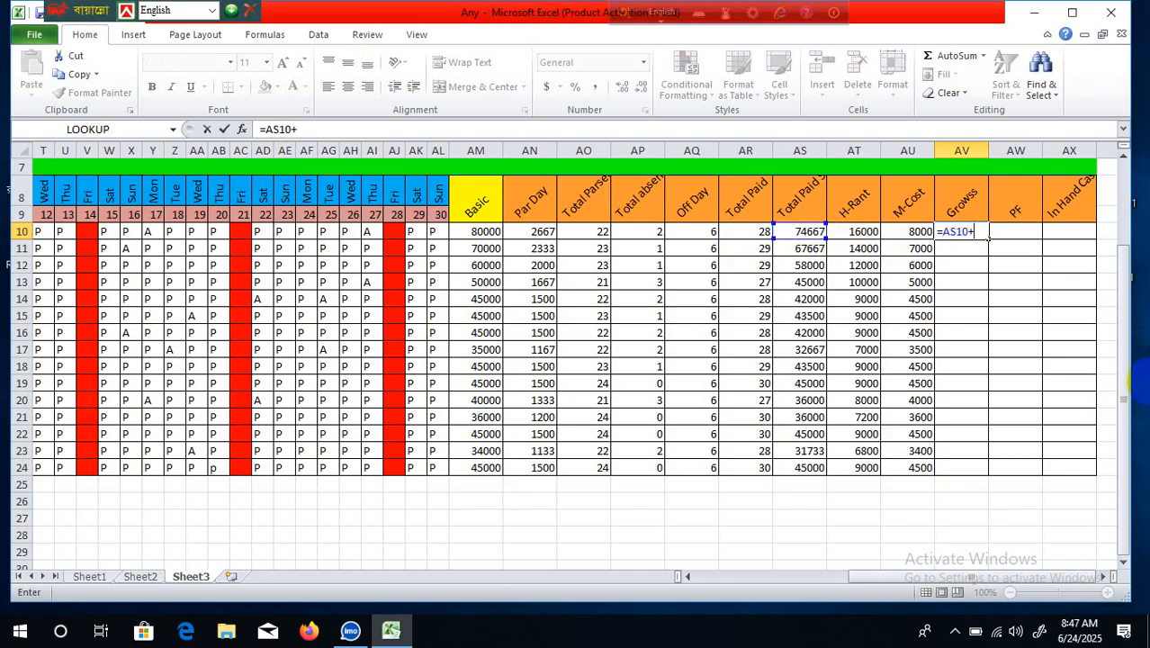
click(862, 232)
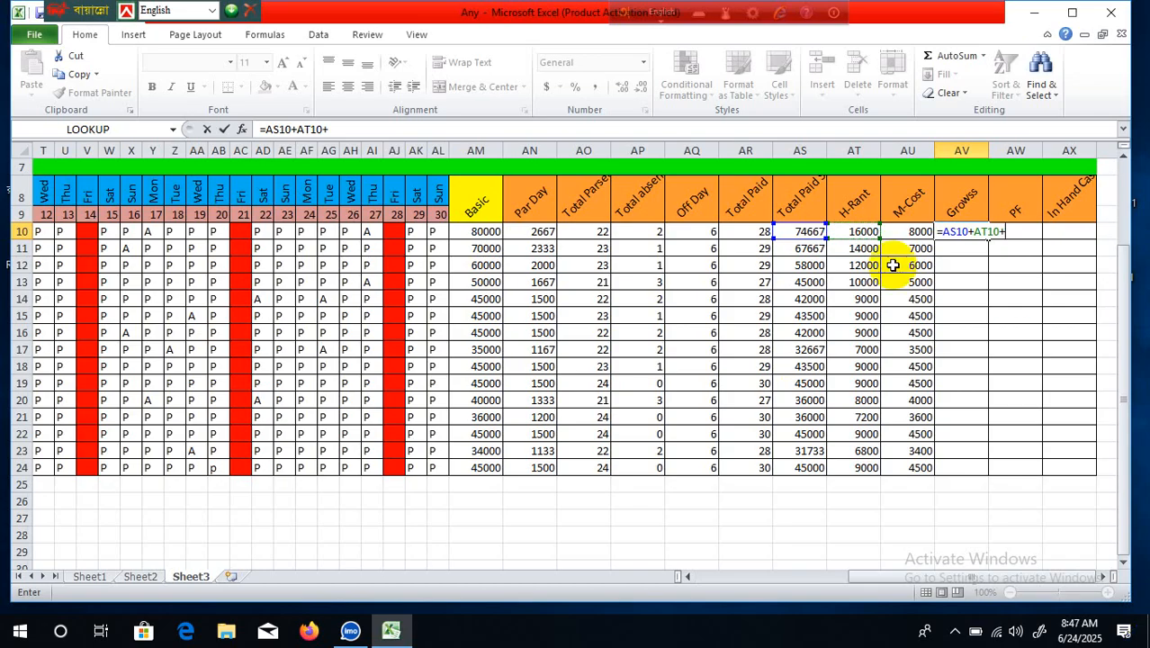
click(915, 233)
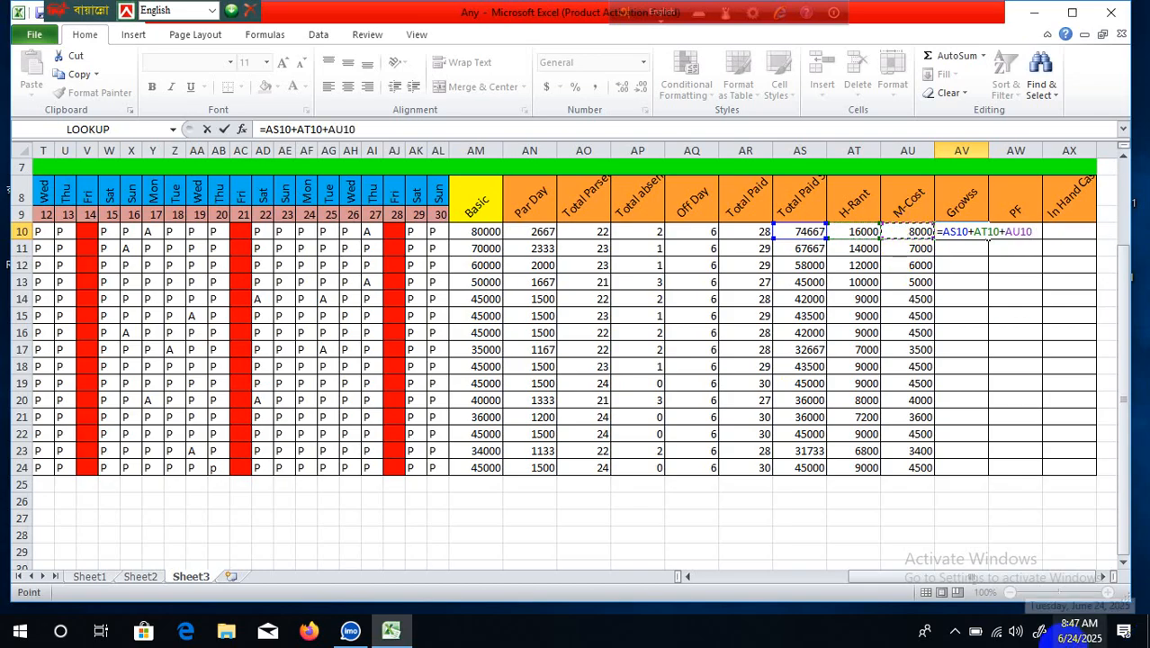
key(Return)
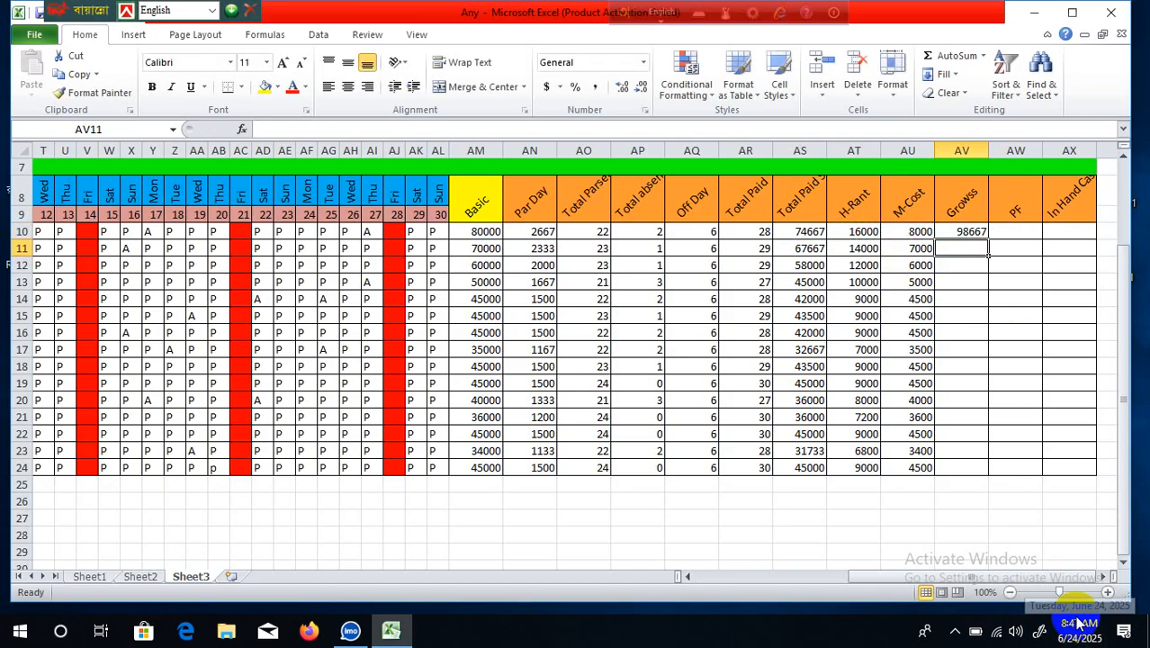
click(965, 233)
drag(989, 238, 991, 470)
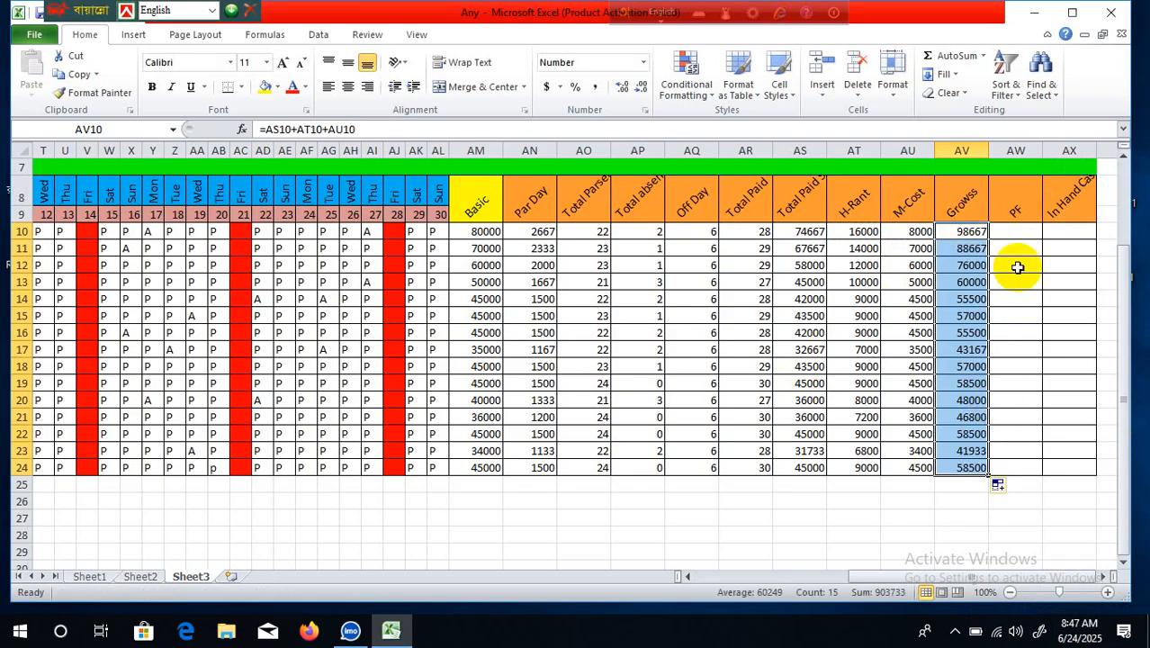
click(973, 234)
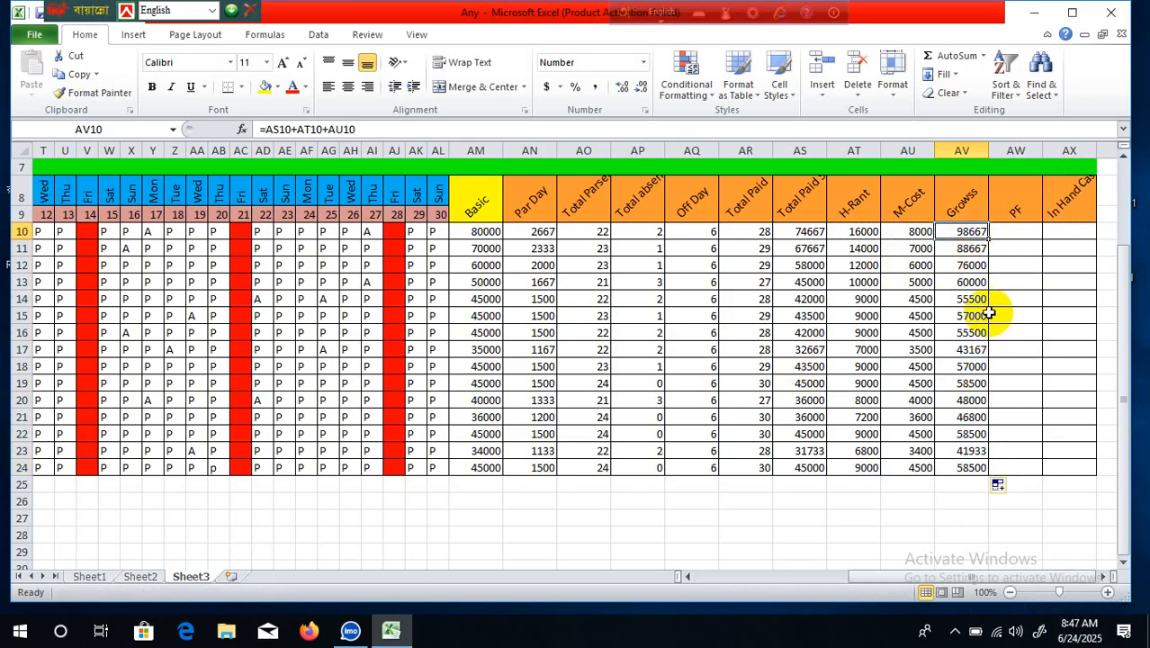
click(1006, 232)
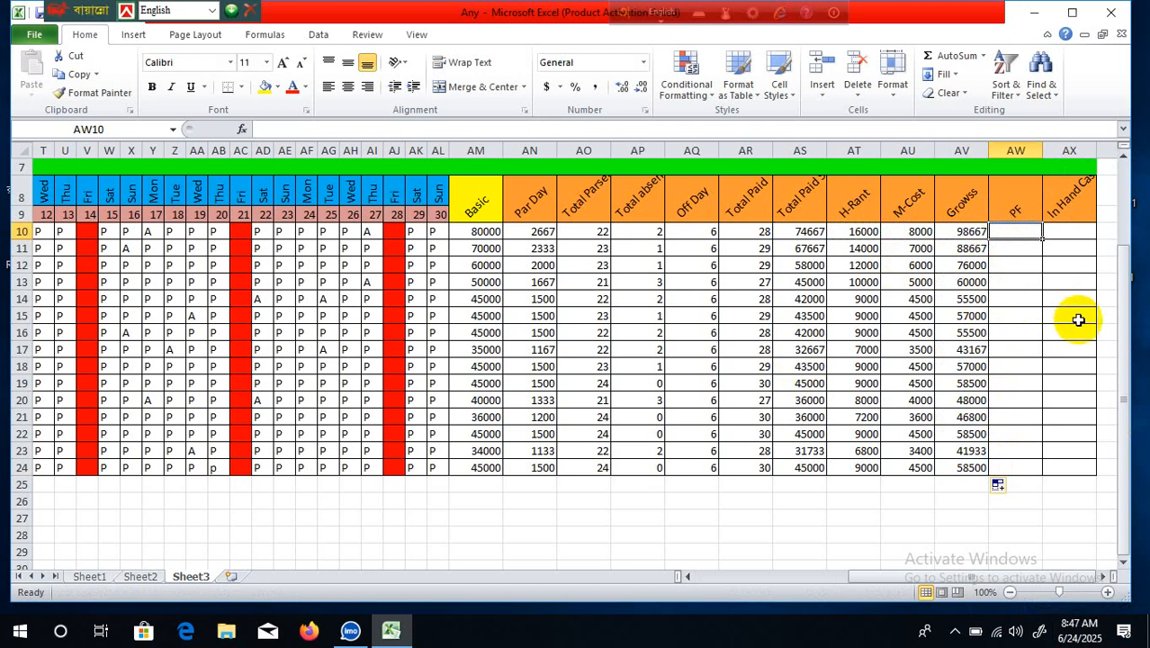
text(=)
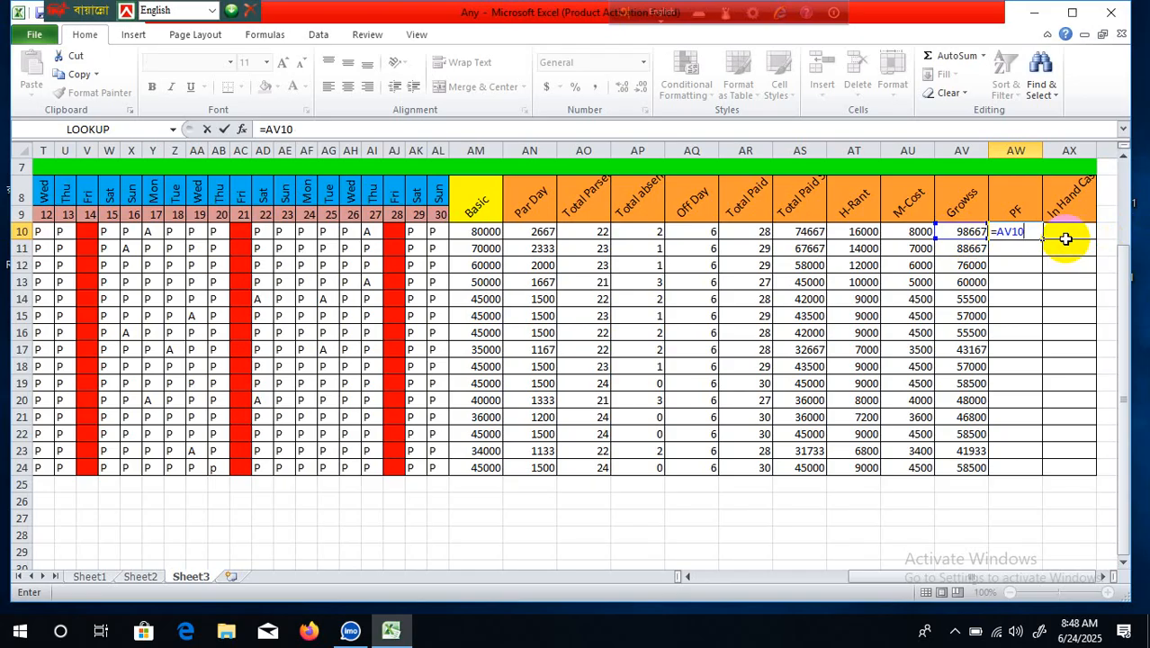
key(BackSpace)
key(BackSpace)
key(BackSpace)
key(BackSpace)
key(BackSpace)
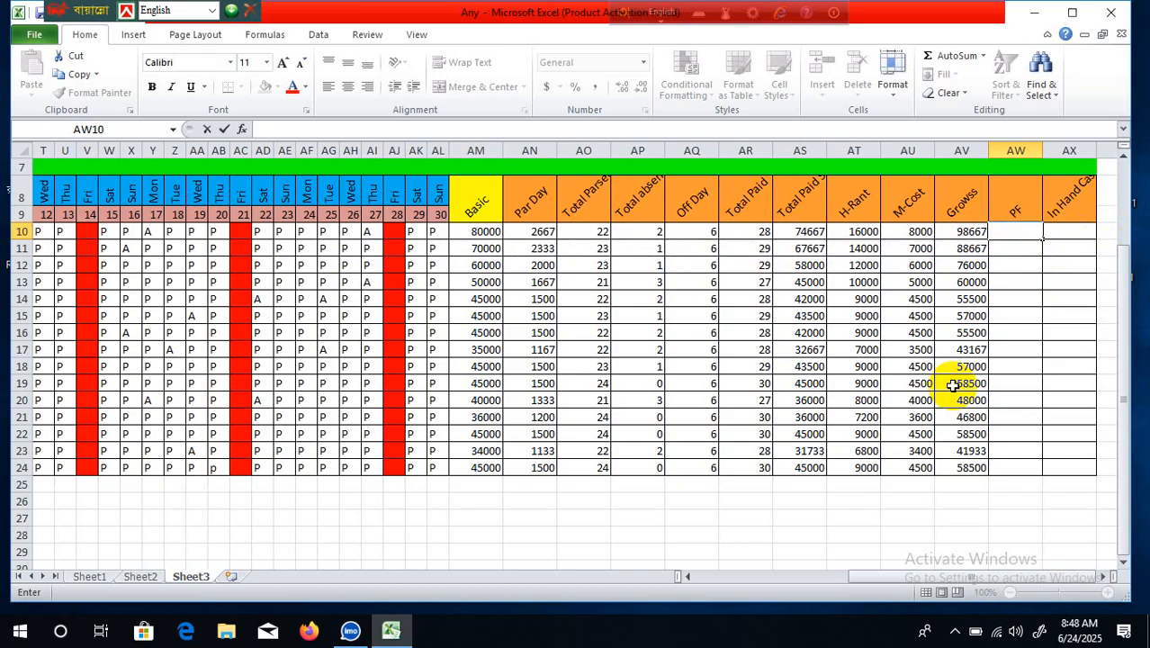
Enter =AM10*5% in AW10 as the PF deduction and fill the formula down to AW24
click(1020, 365)
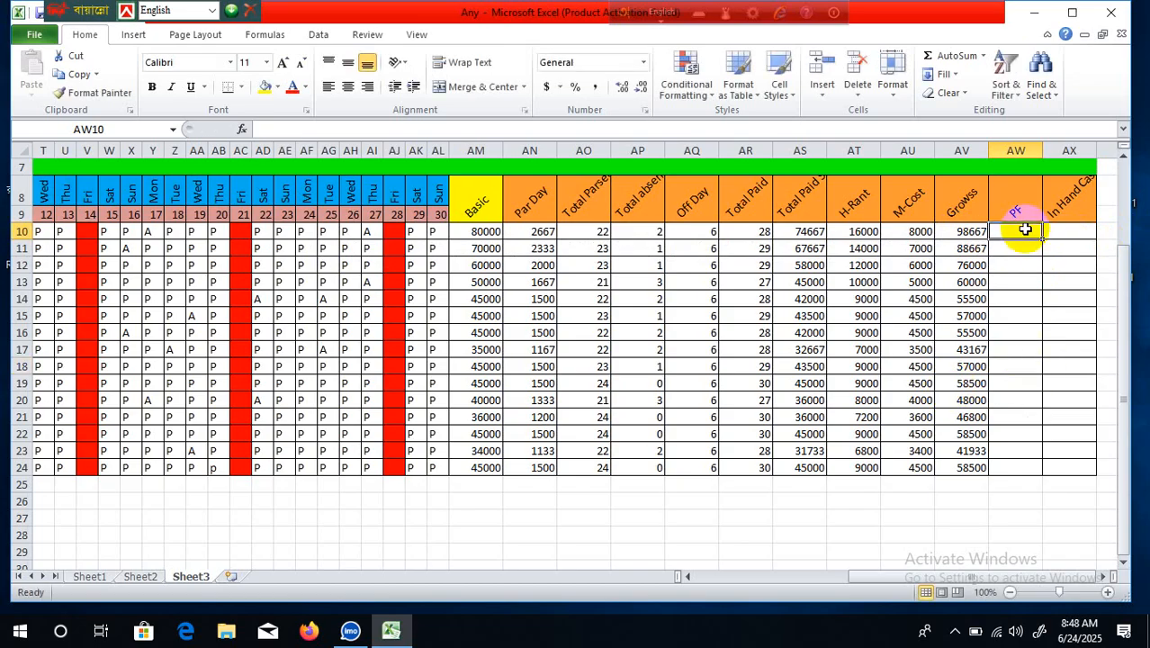
text(=)
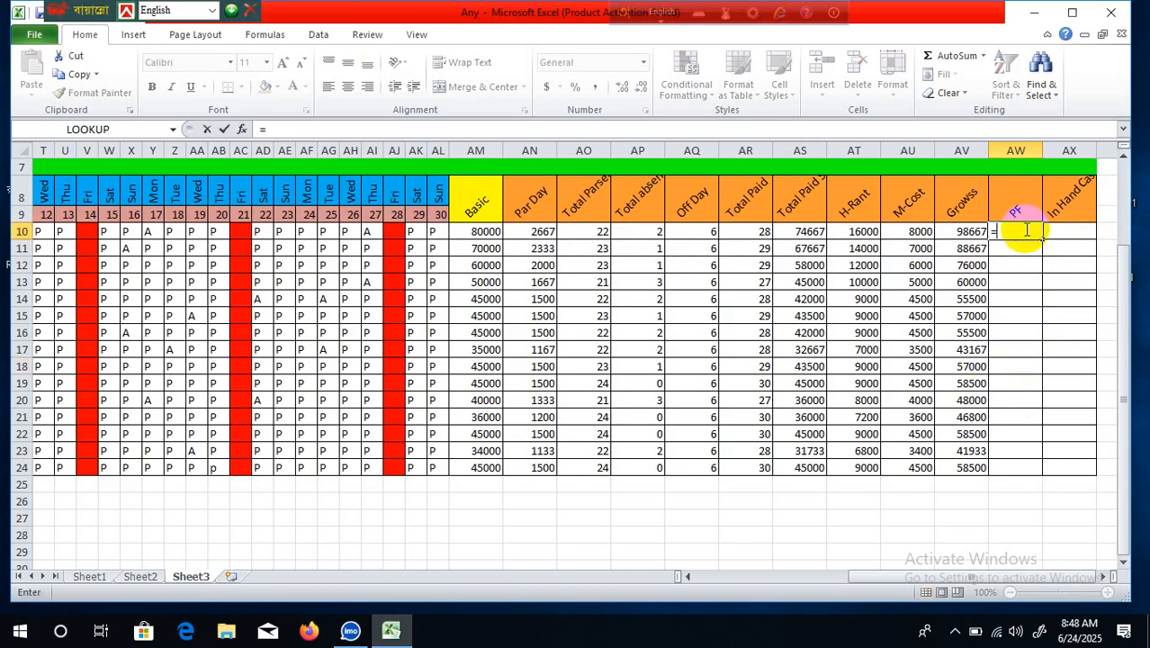
click(486, 231)
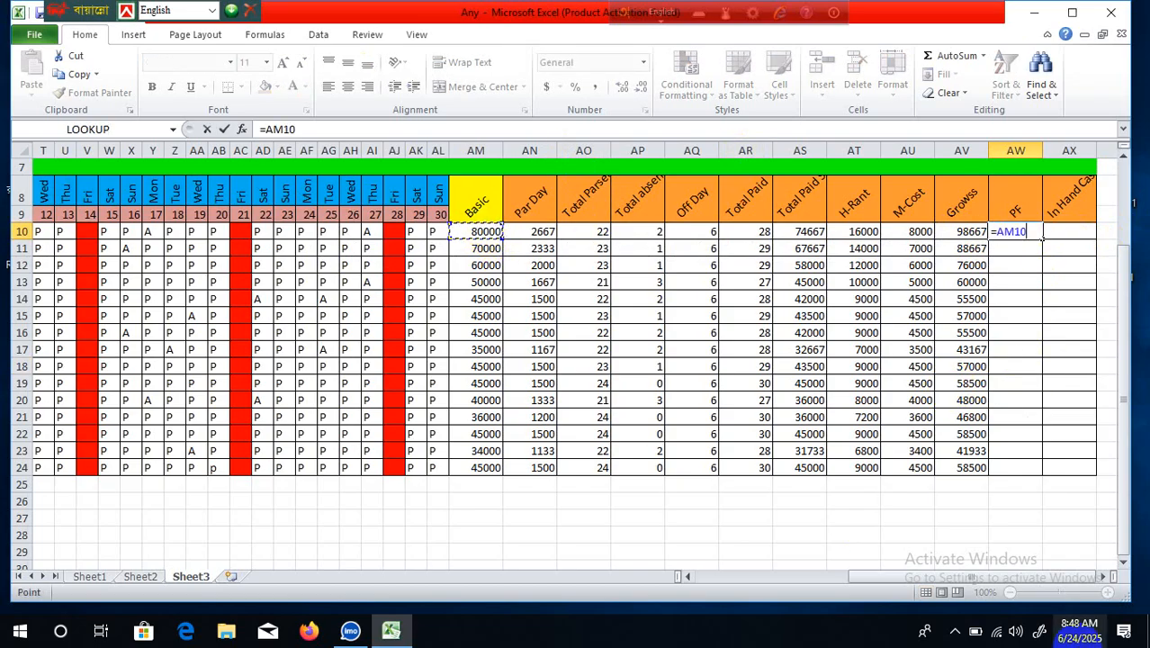
text(*)
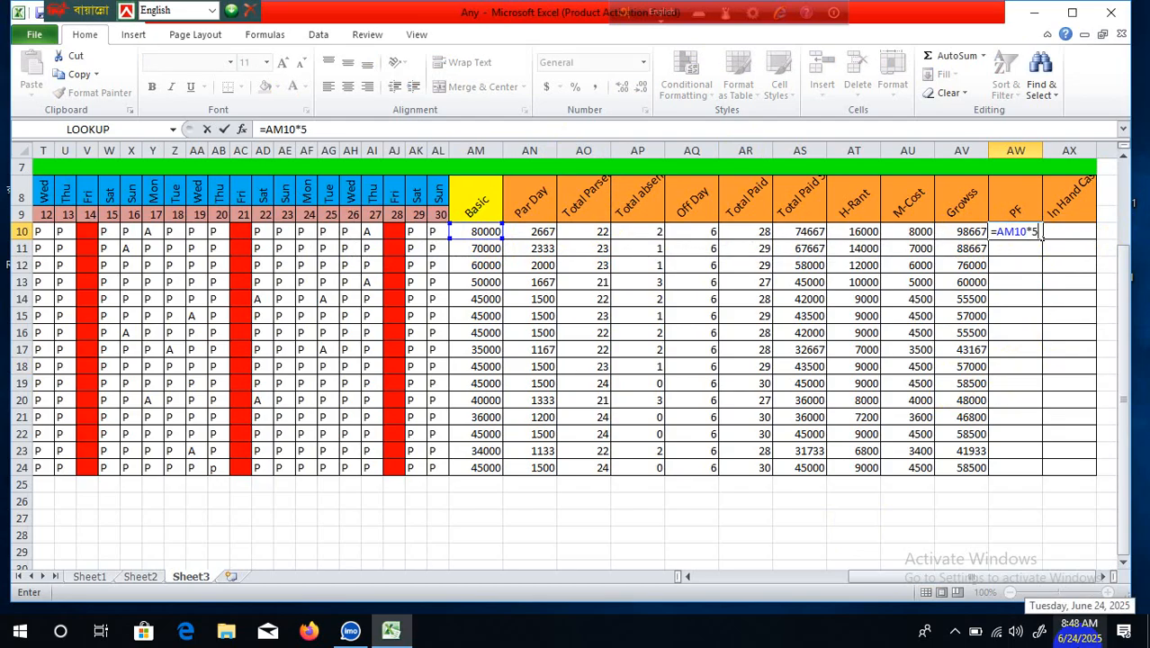
text(5%)
key(Return)
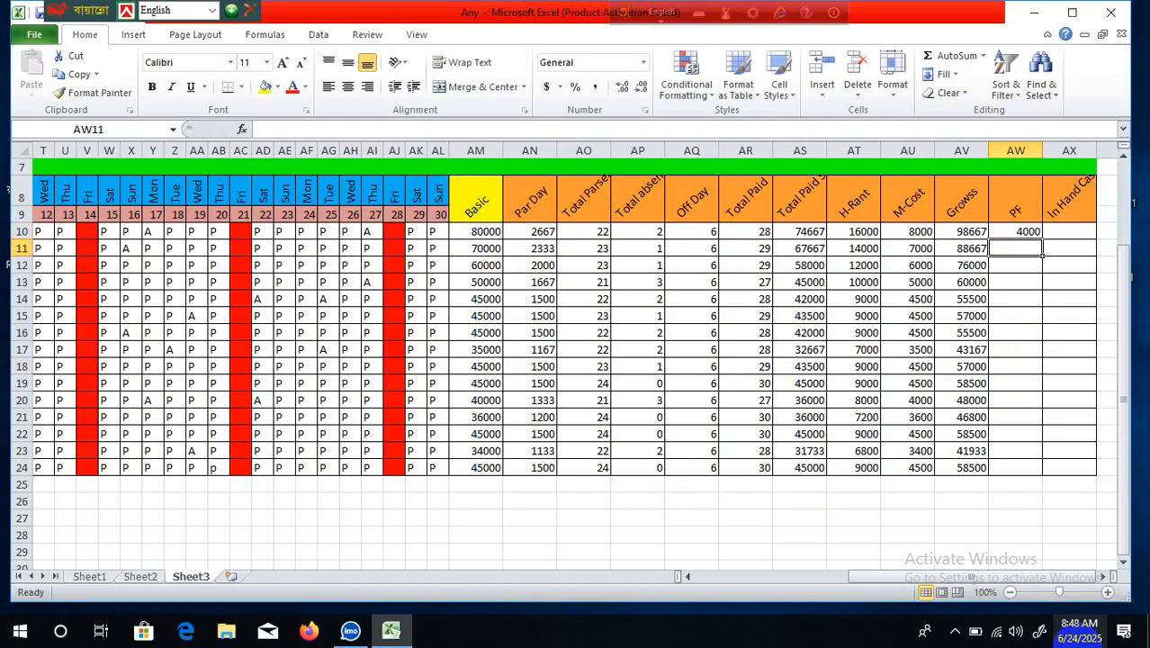
click(1021, 232)
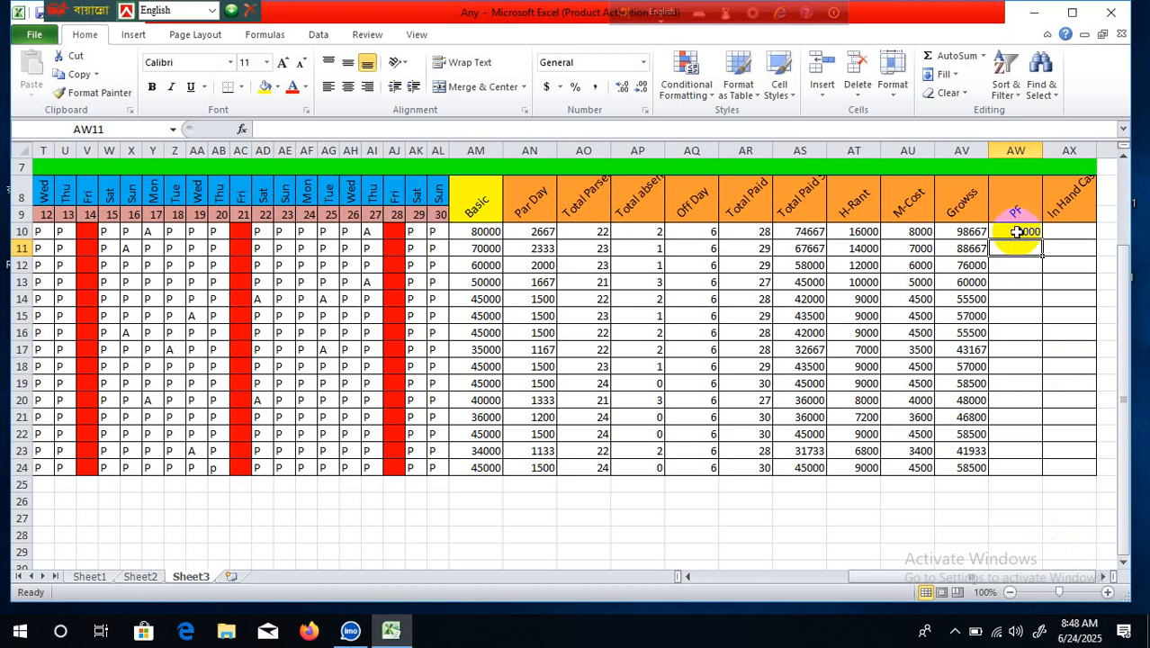
drag(1041, 236, 1063, 474)
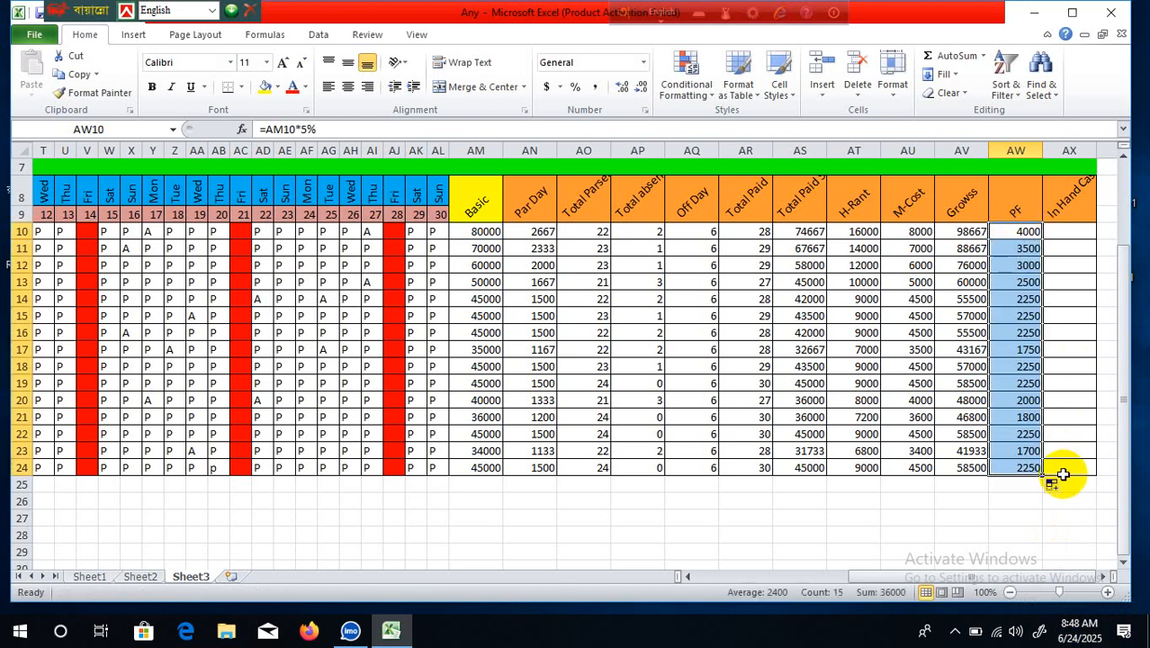
Enter =AV10-AW10 in AX10 to subtract PF from gross for the in-hand cash, and fill the formula down to AX24
click(1067, 234)
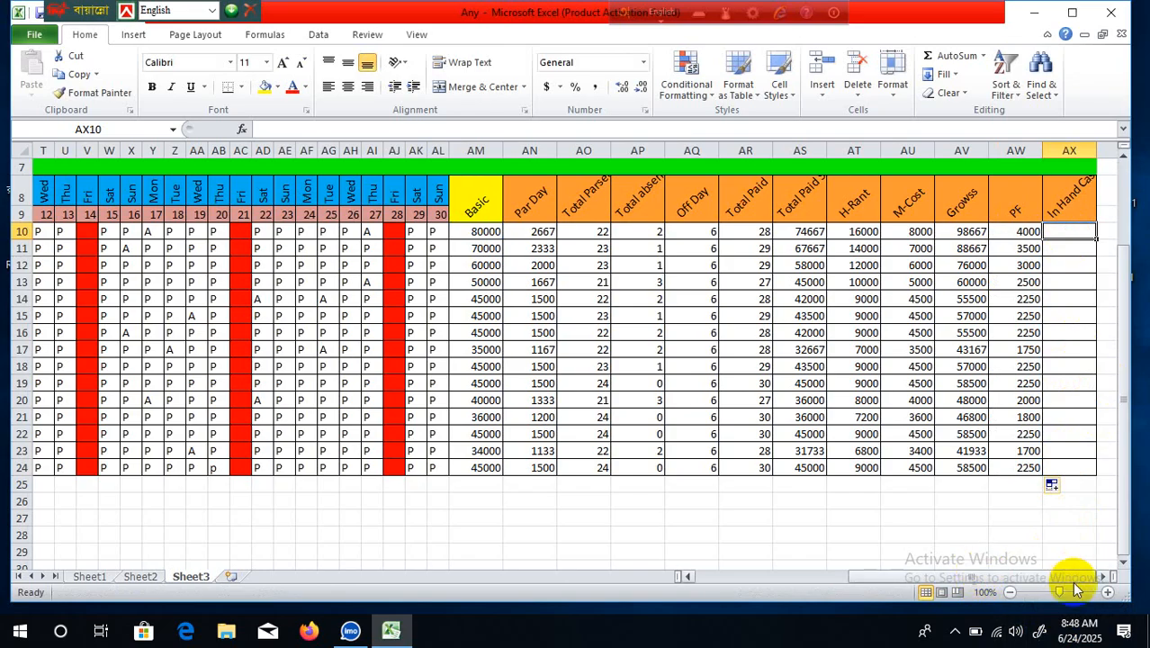
click(1102, 577)
click(1103, 577)
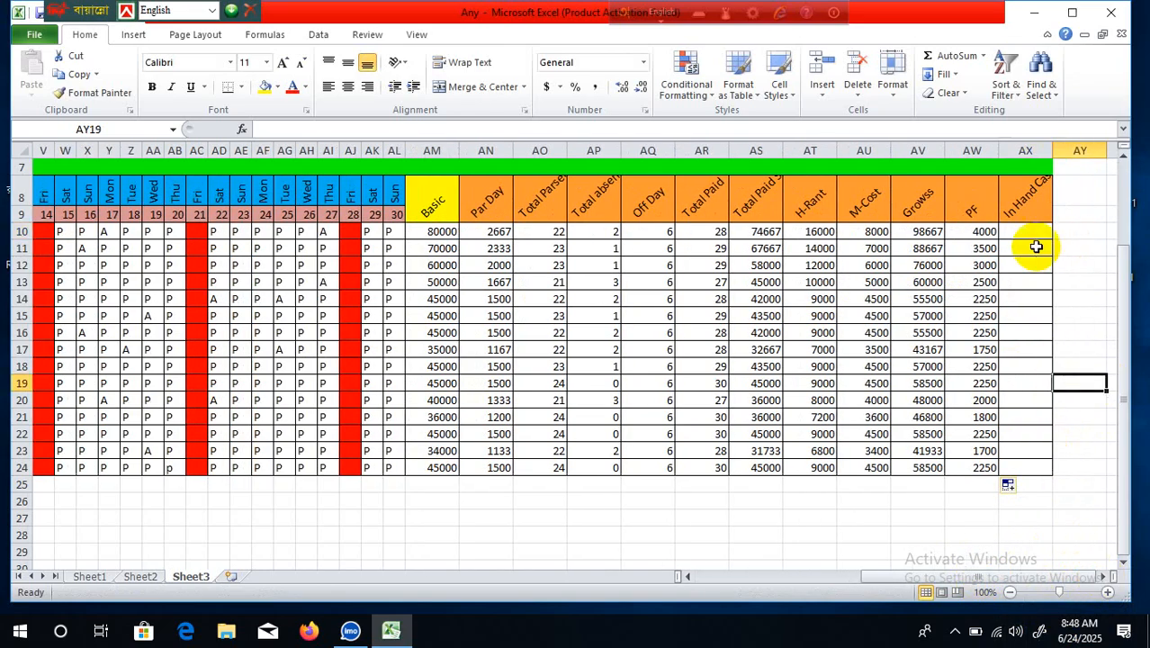
text(=)
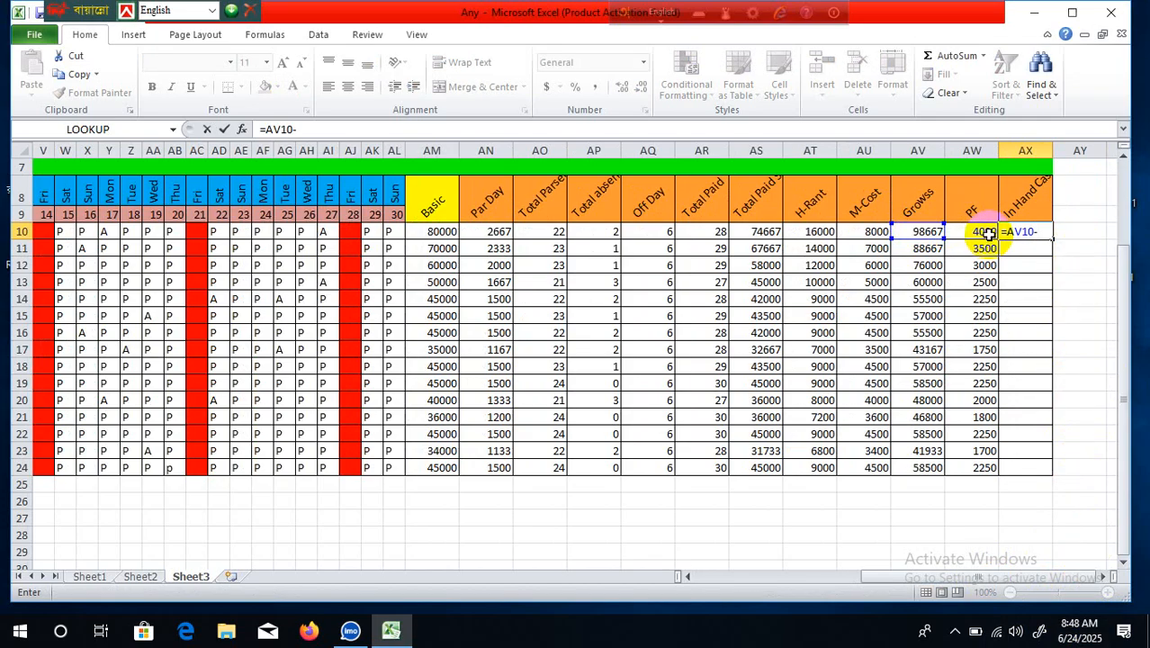
click(988, 232)
key(Return)
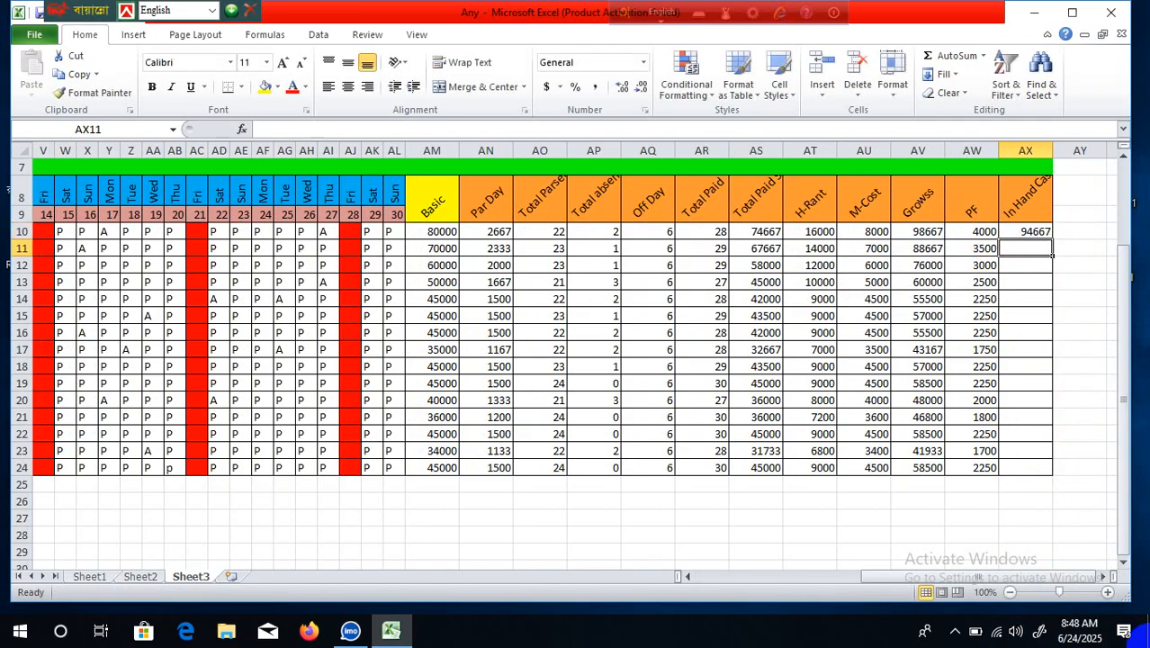
click(1027, 232)
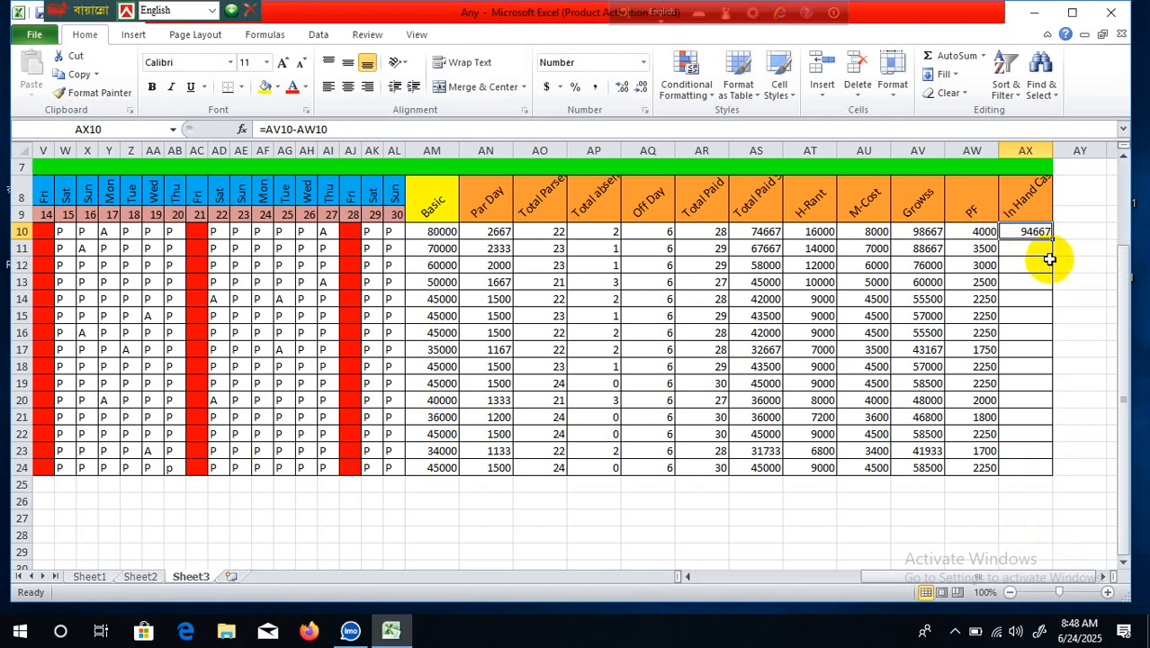
drag(1051, 238, 1051, 471)
click(1062, 516)
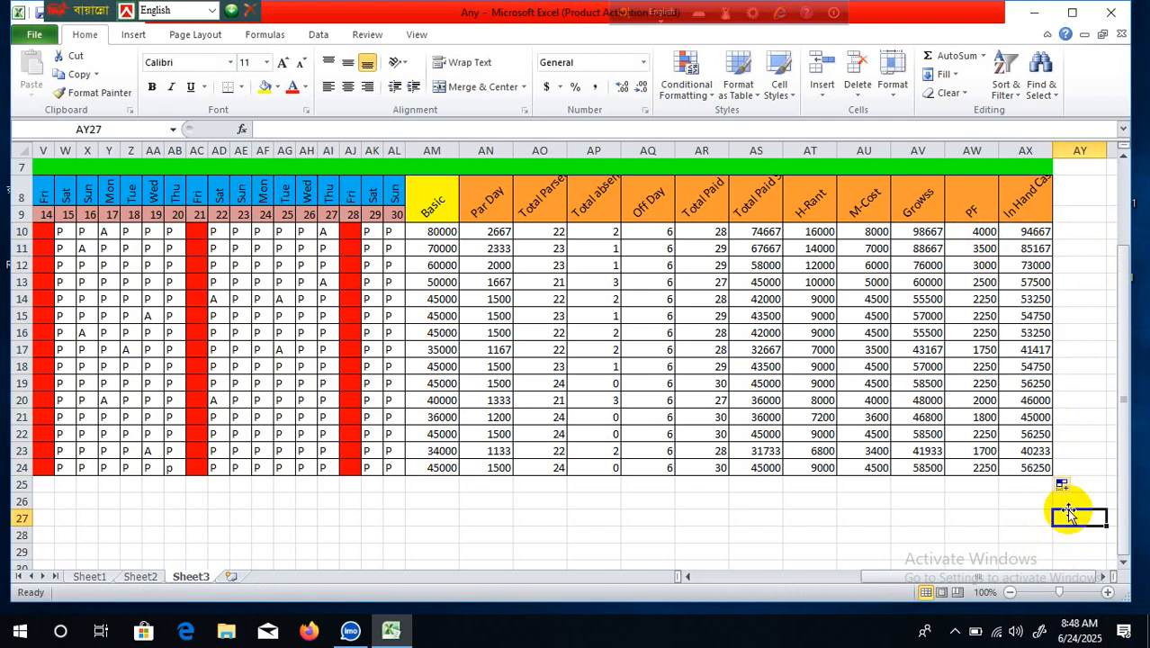
Extend the merged Global it School title band in rows 2 to 6 across column AY with Merge & Center
click(1104, 577)
click(1104, 579)
click(1067, 432)
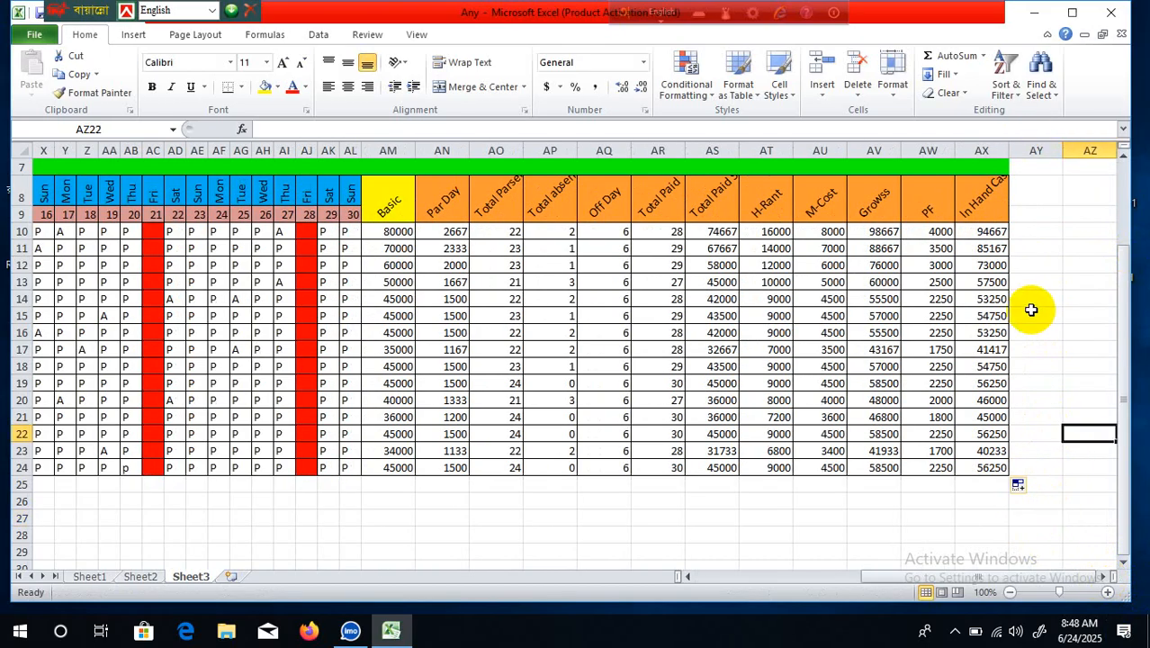
scroll(1031, 309, up, 2)
drag(990, 200, 1040, 199)
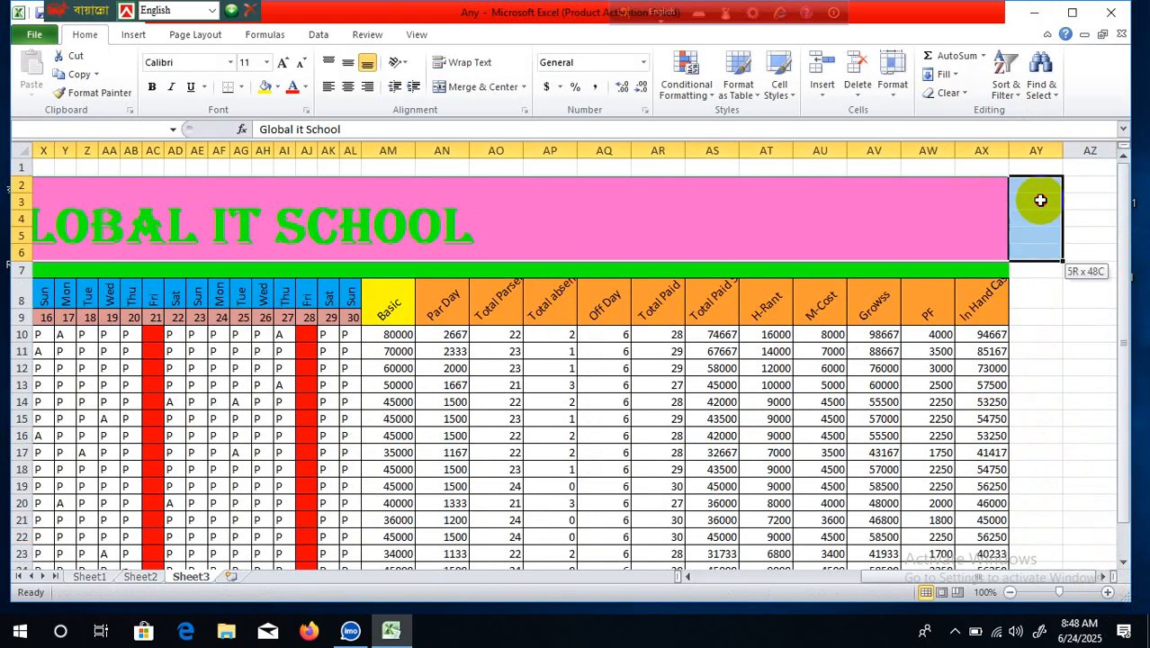
click(468, 88)
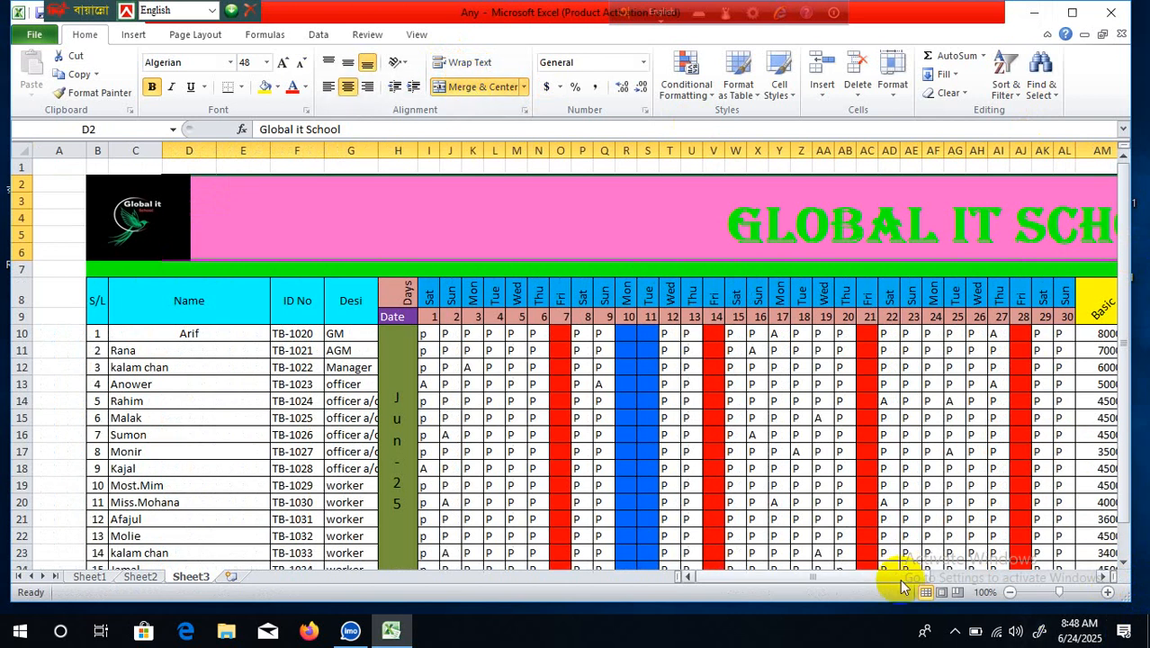
Extend the merged green band in row 7 across column AY and fill it with the same green
drag(900, 579, 1147, 579)
click(1075, 384)
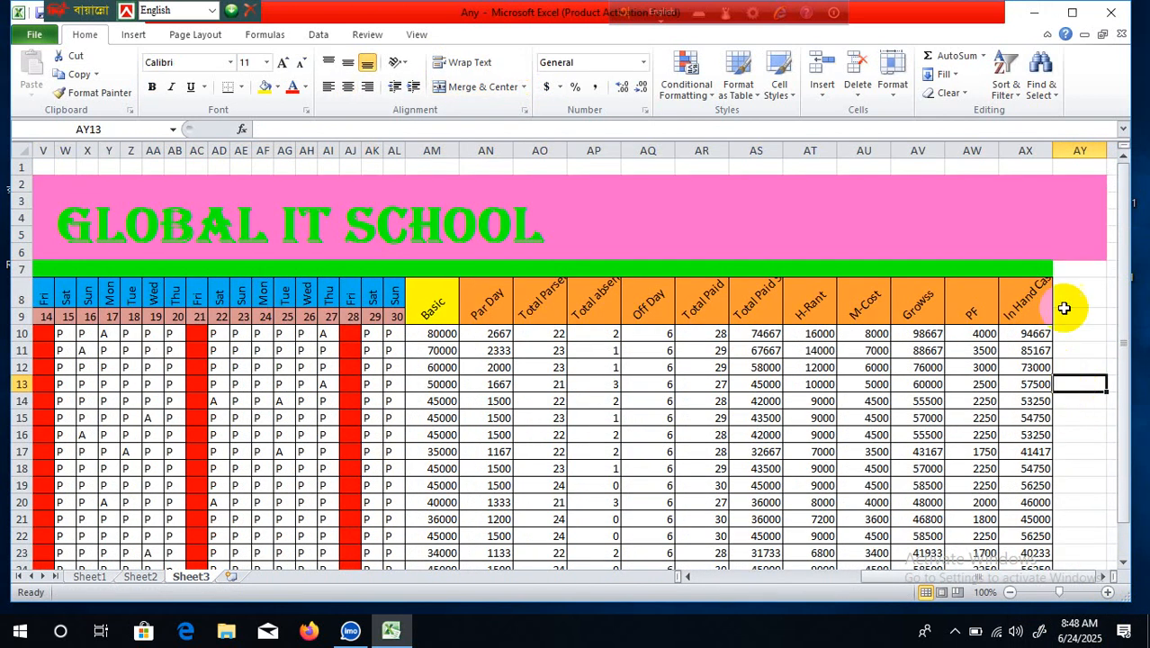
click(1035, 272)
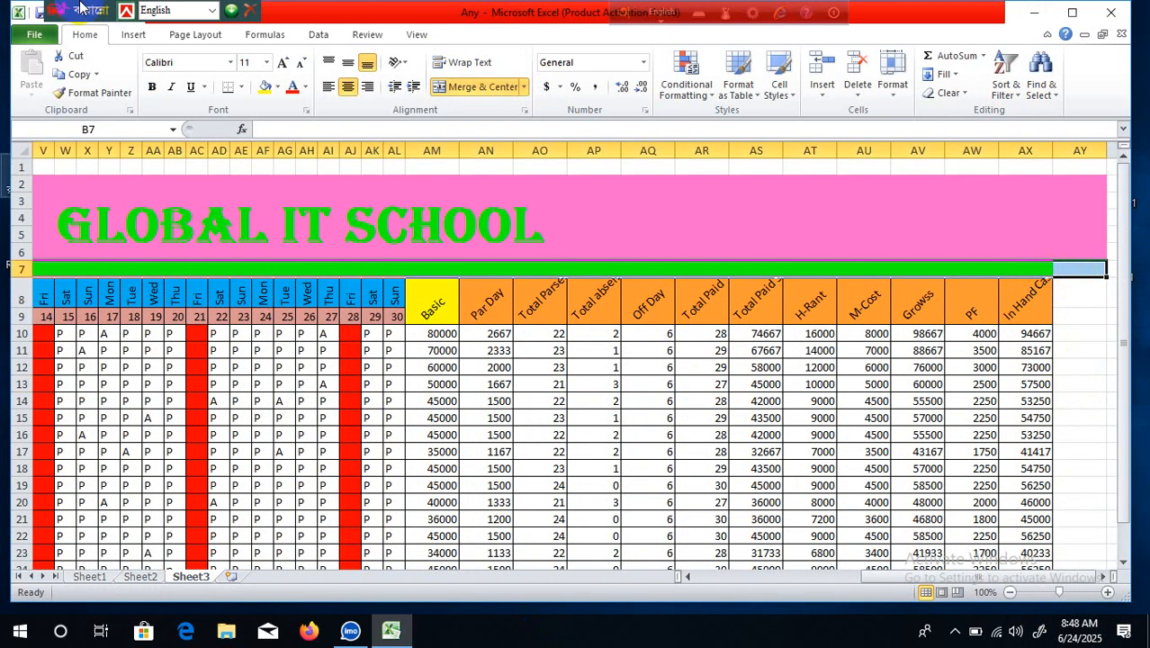
click(279, 87)
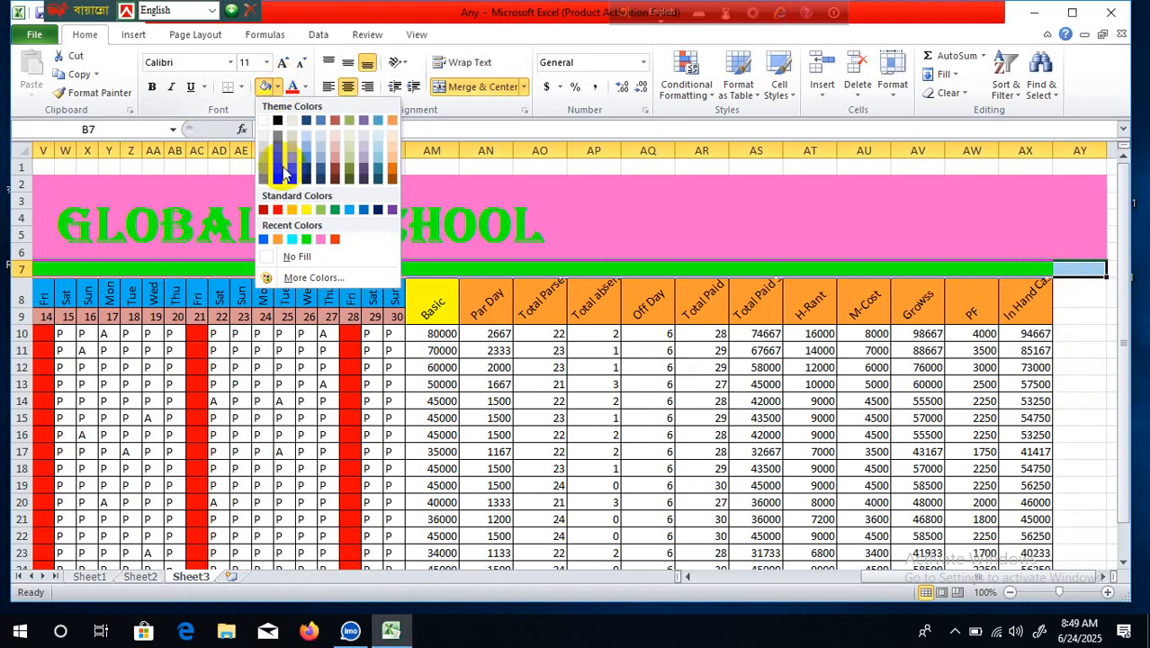
click(306, 238)
click(1042, 434)
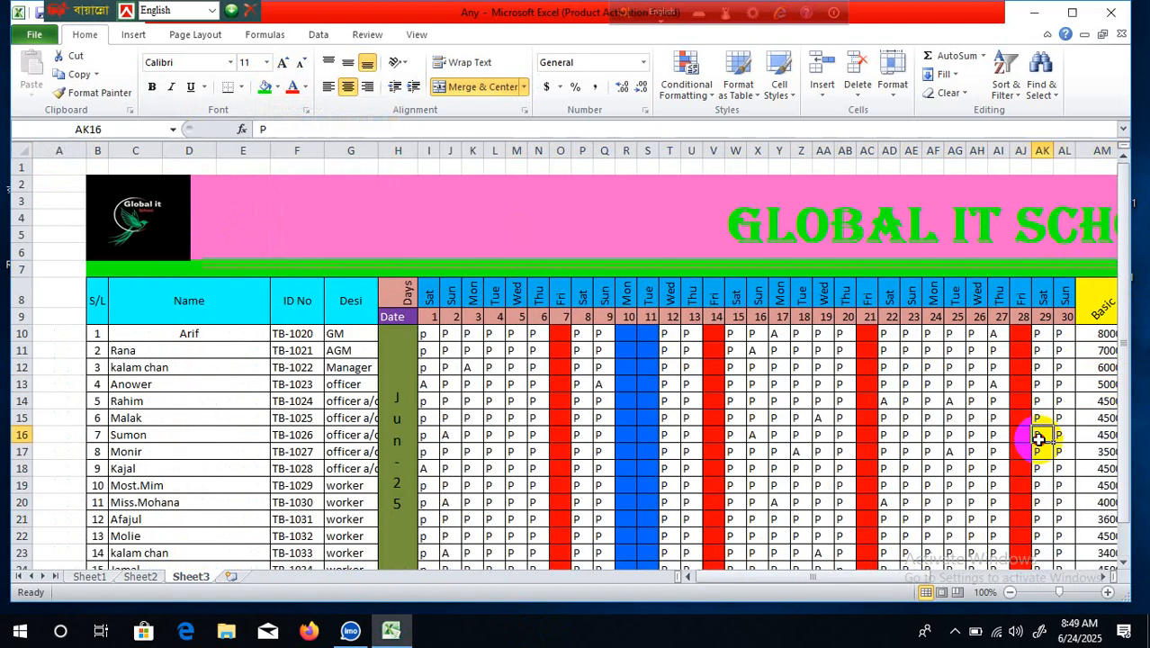
Merge and center AY8:AY9 and enter the header Sing
drag(903, 583, 1136, 584)
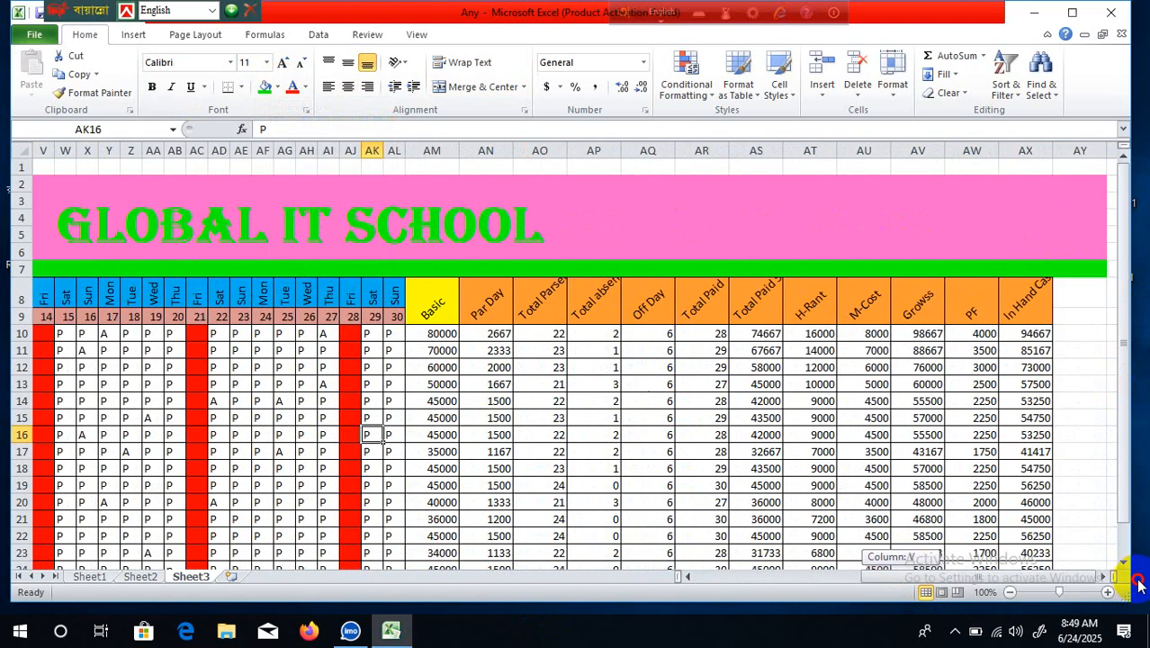
click(1080, 301)
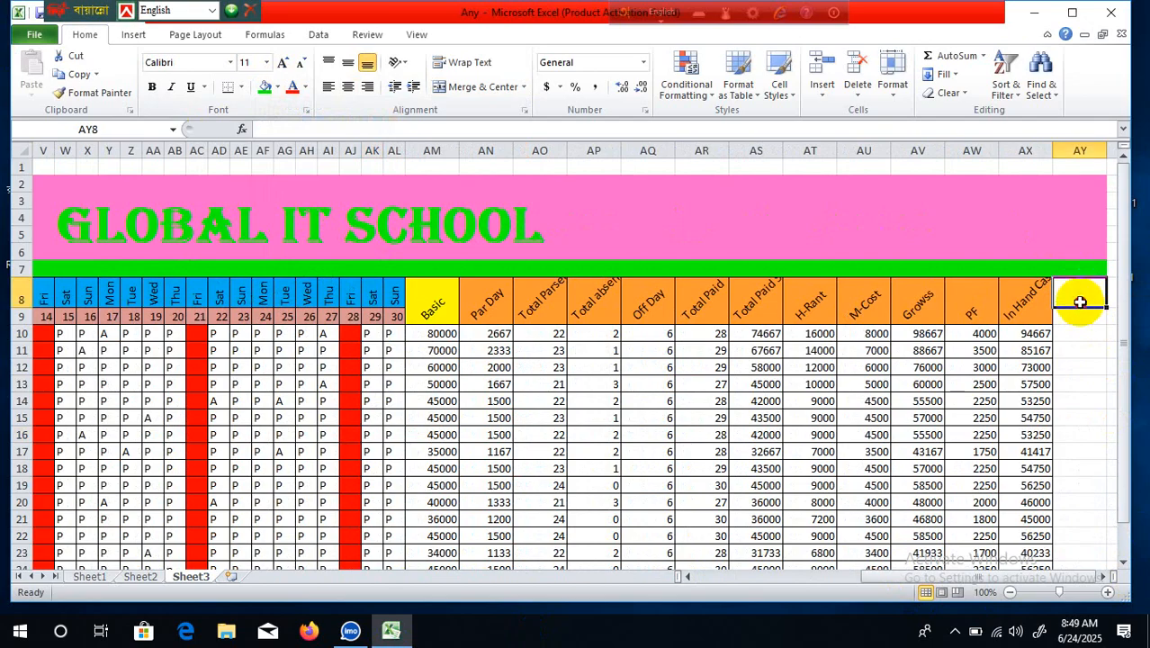
drag(1080, 301, 1079, 315)
click(458, 86)
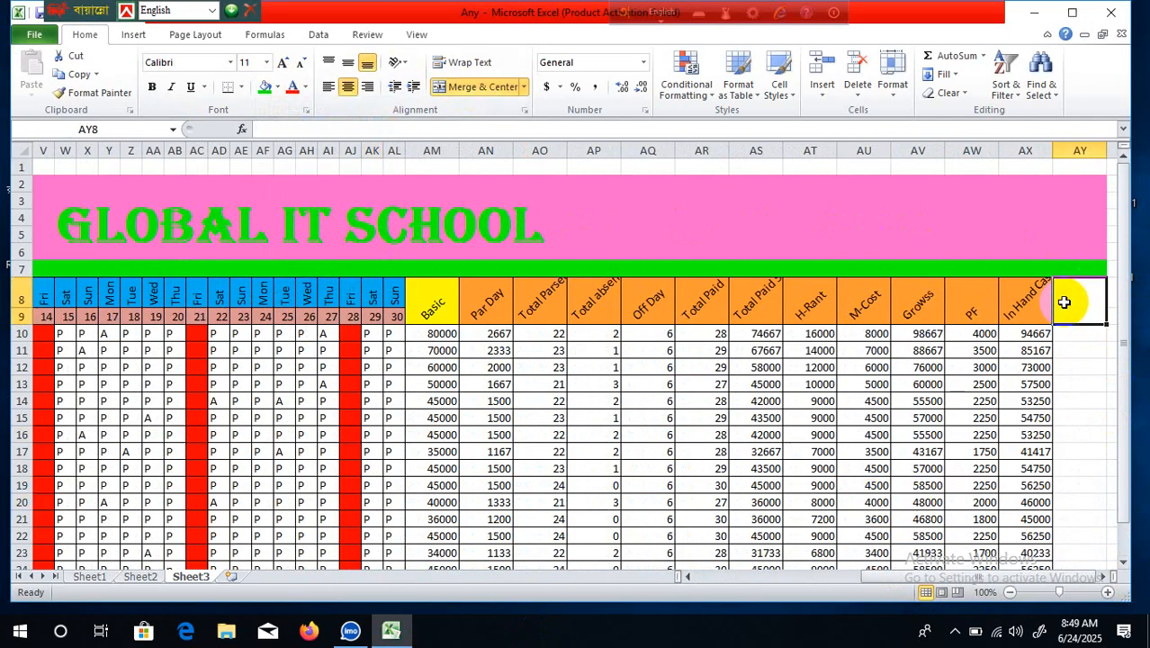
text(Sing)
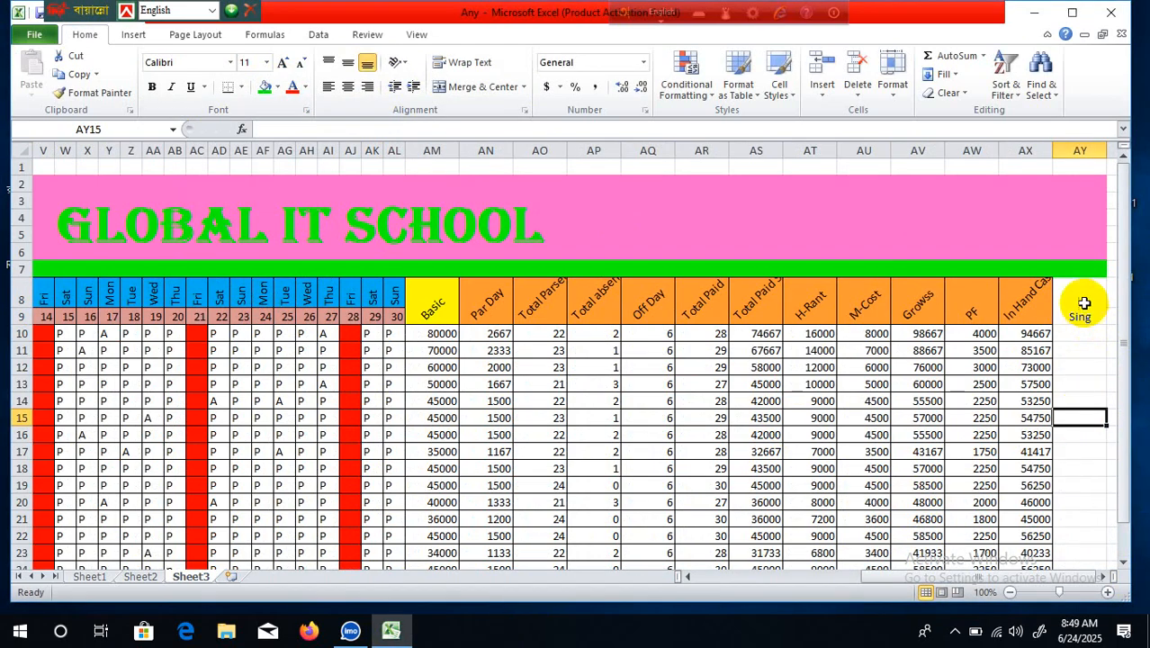
Apply All Borders to the Sing column from AY8 down to AY24
drag(1083, 308, 1084, 540)
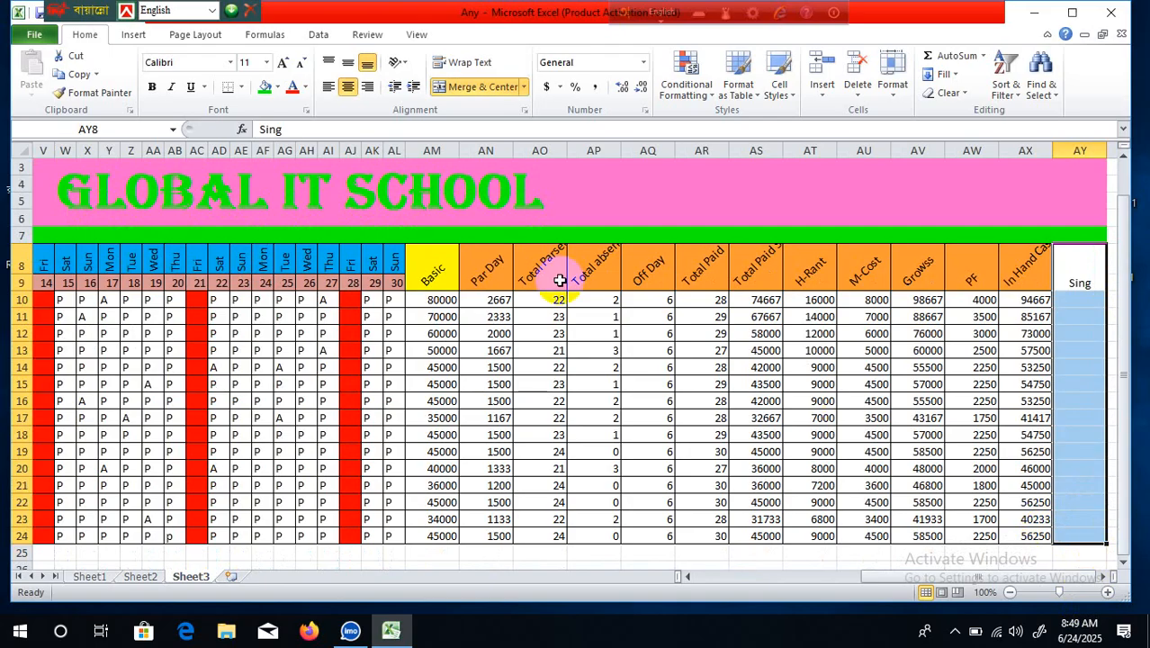
click(241, 93)
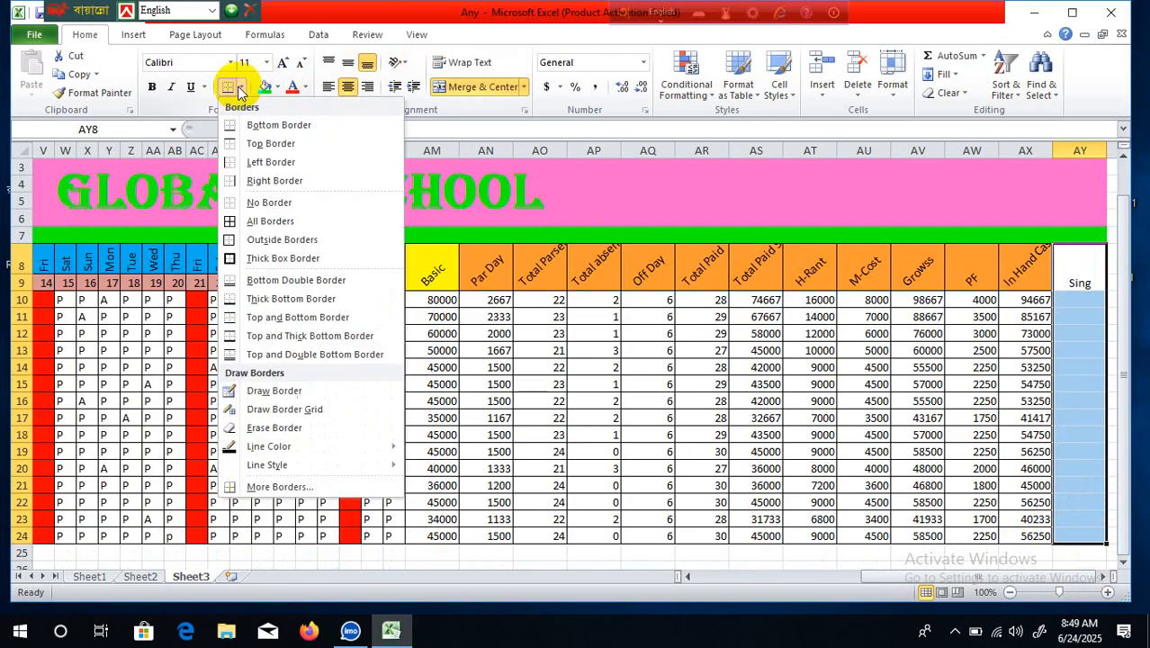
click(270, 221)
click(1075, 419)
Middle-align the Sing header cell vertically and fill it with the standard orange color
click(1086, 271)
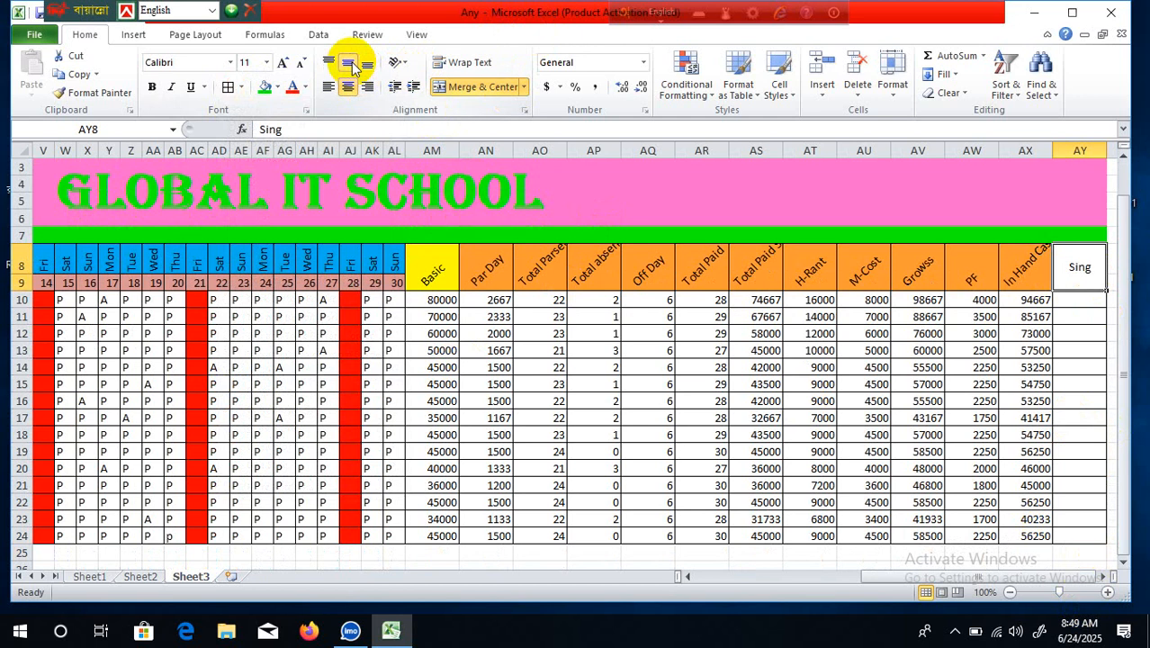
click(278, 93)
click(292, 209)
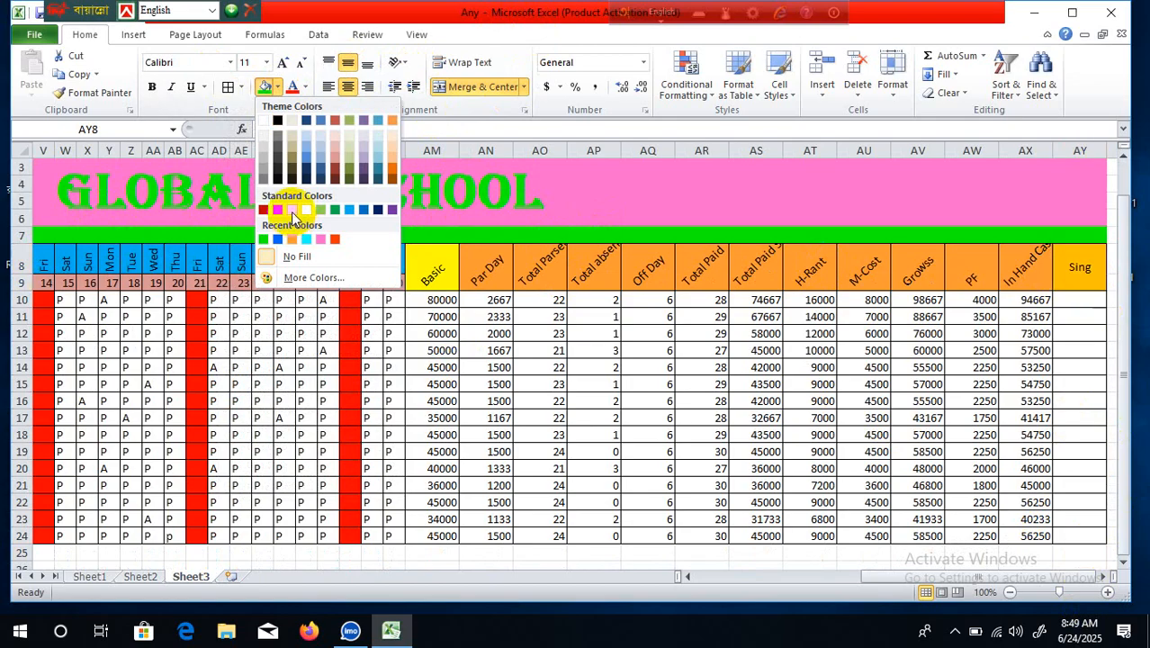
click(914, 551)
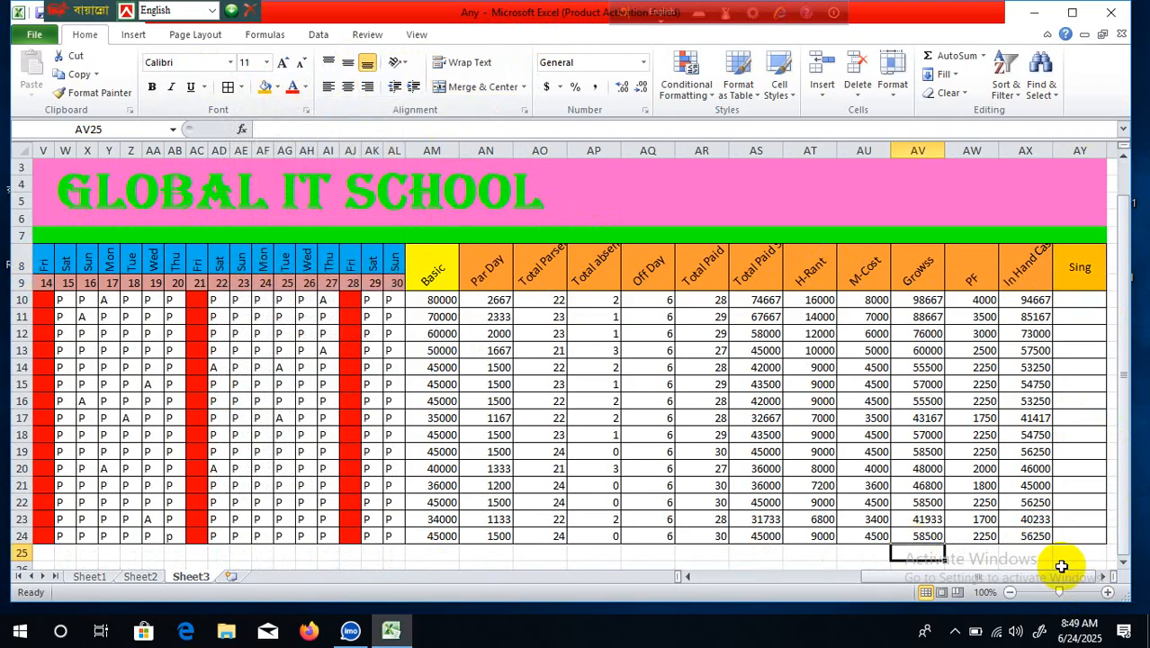
Widen column AY to leave more room for signatures under the Sing header
click(1107, 583)
click(1106, 583)
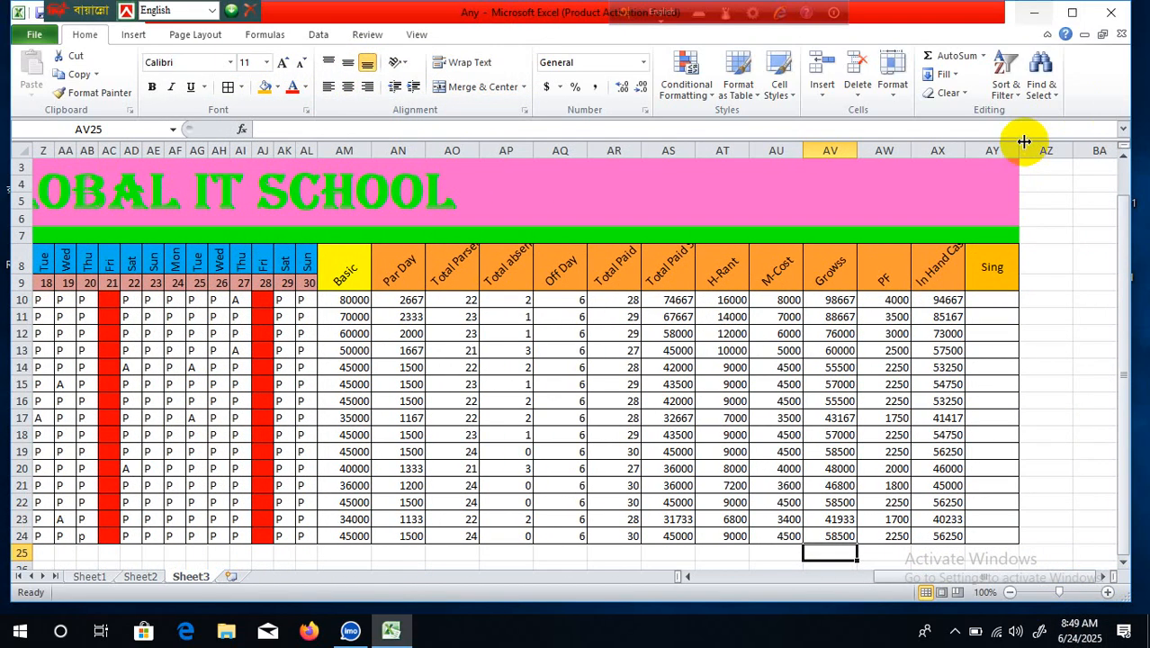
drag(1017, 147, 1053, 146)
click(1035, 333)
click(1008, 299)
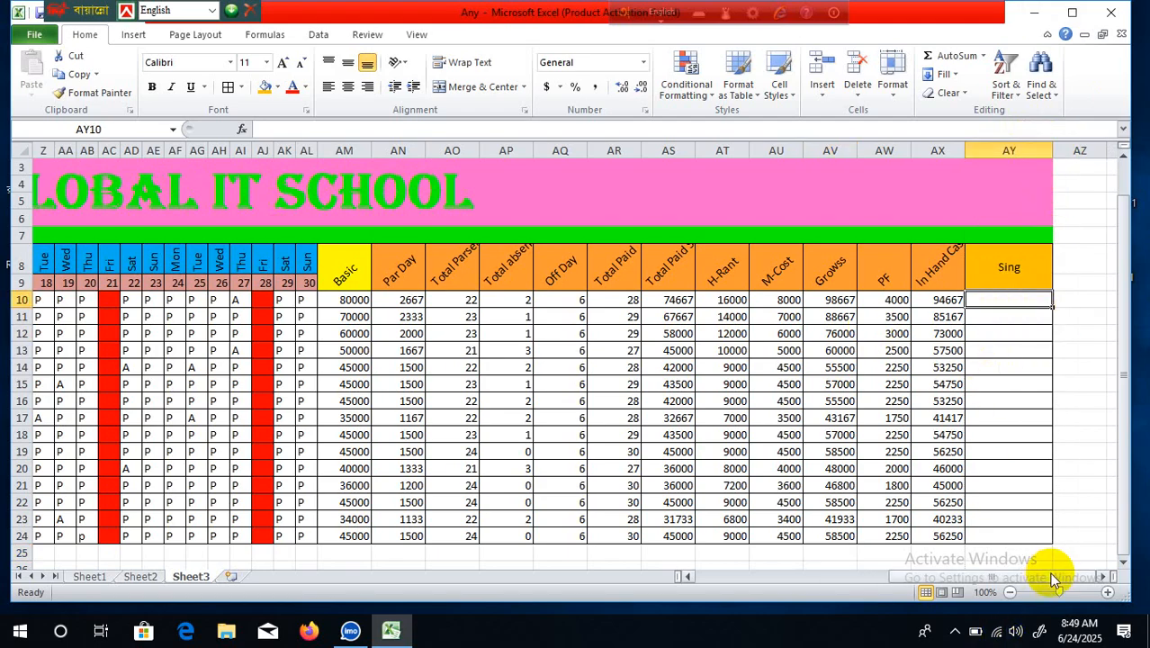
Freeze panes at column I so the employee detail columns A to H stay in place
drag(885, 576, 617, 609)
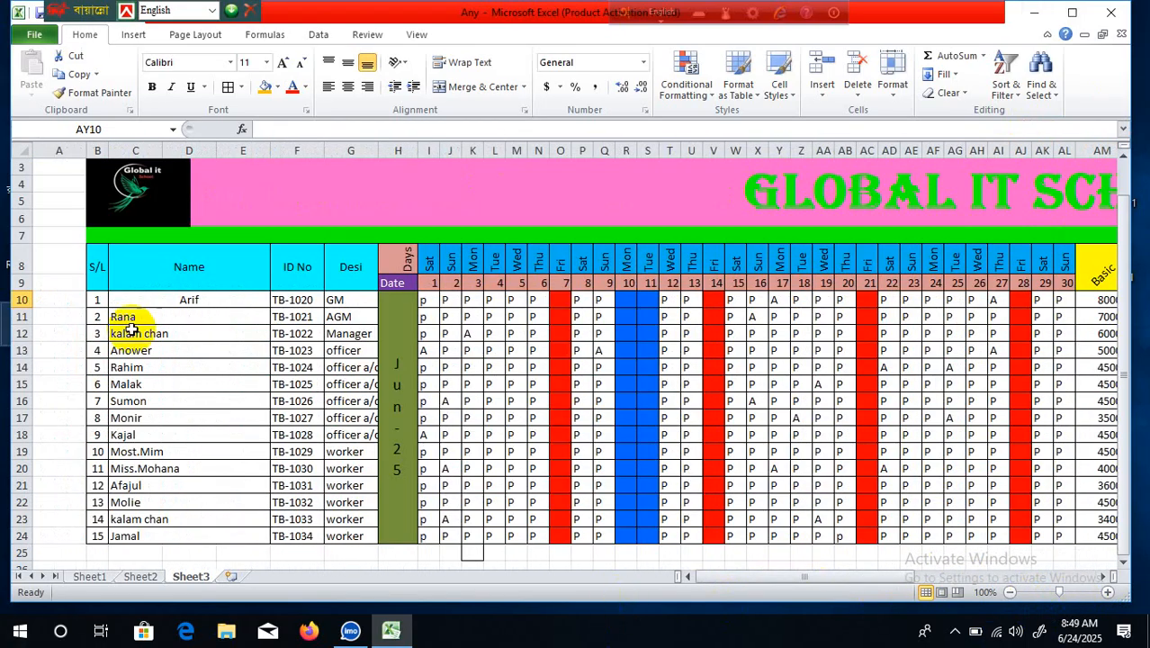
click(433, 141)
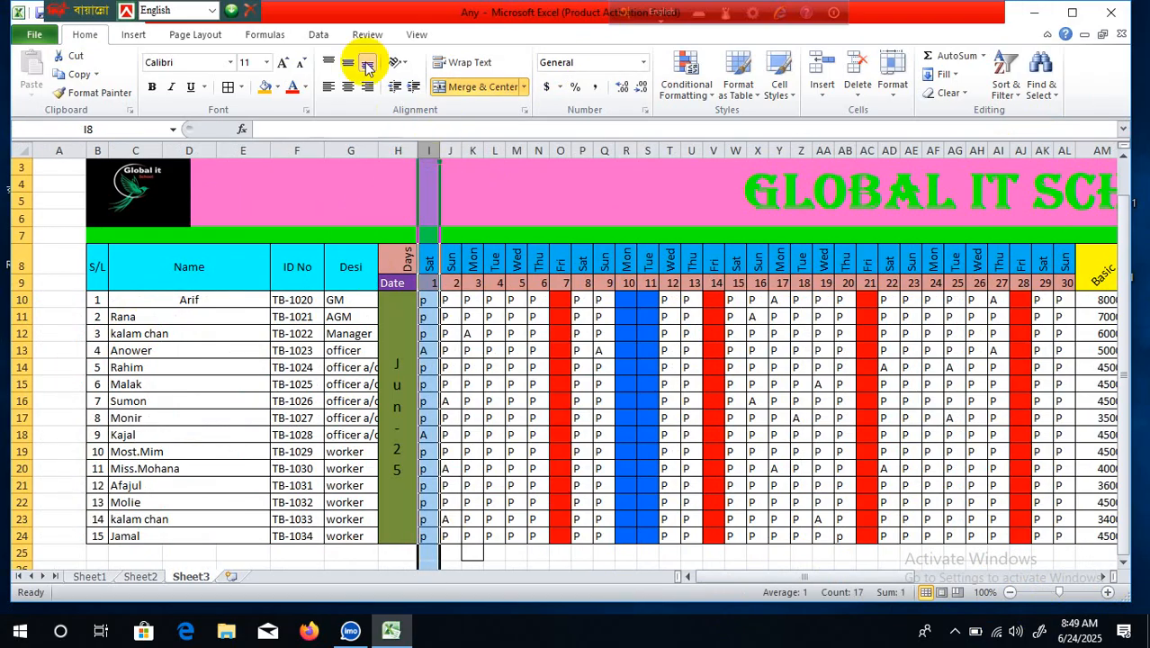
click(416, 36)
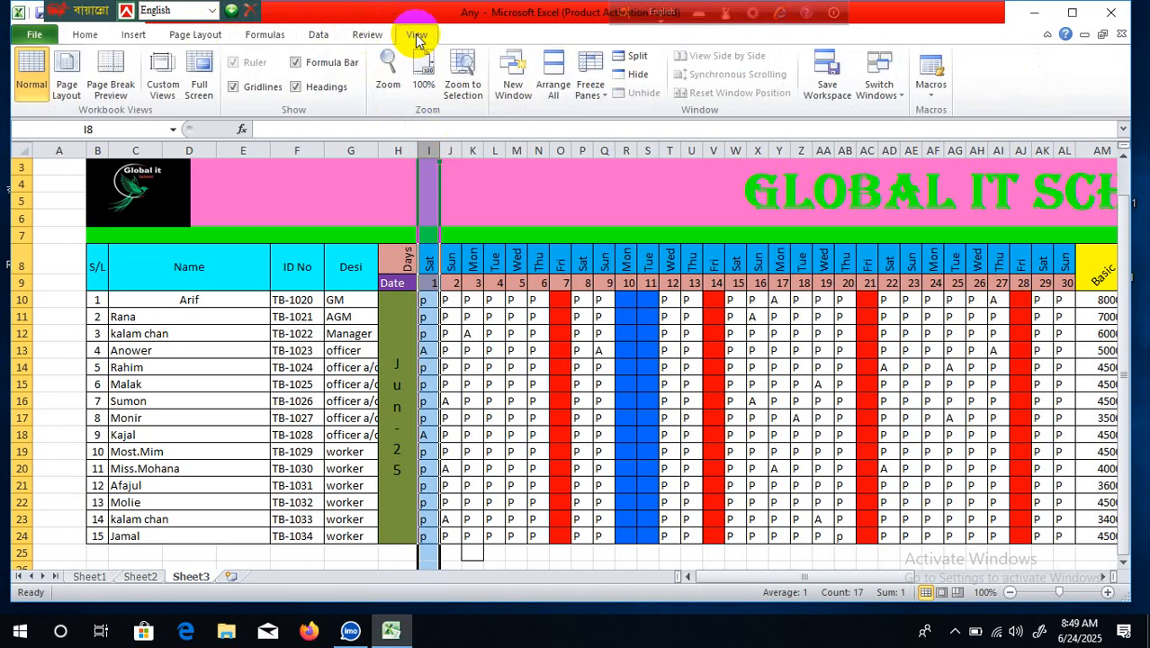
click(590, 88)
click(654, 129)
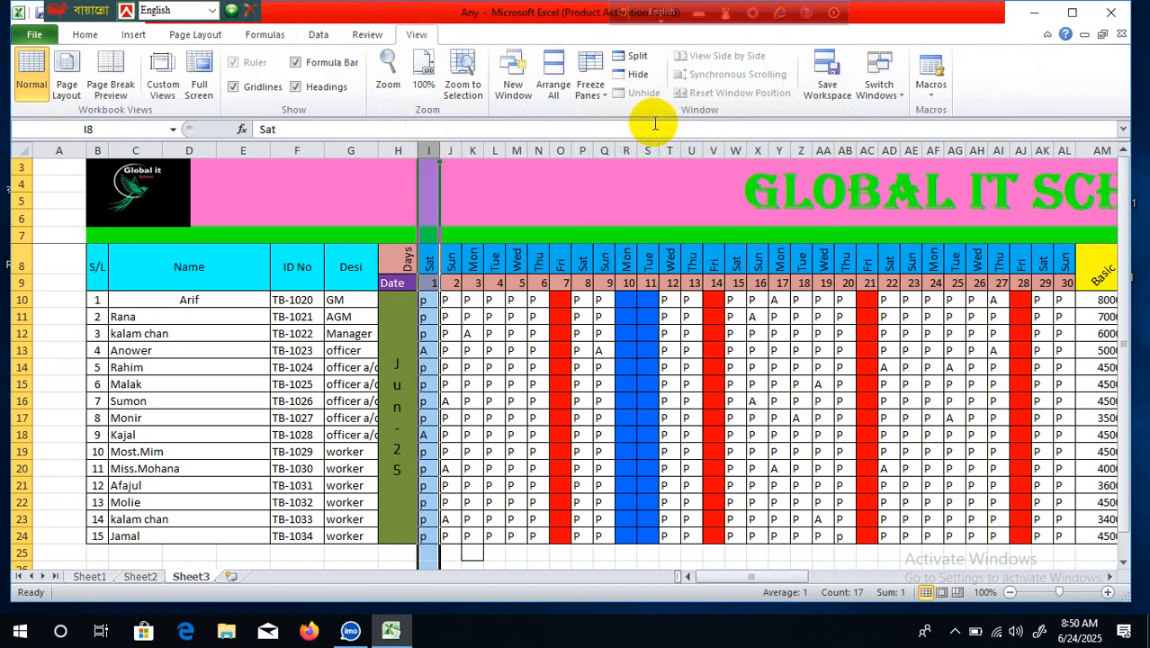
click(645, 259)
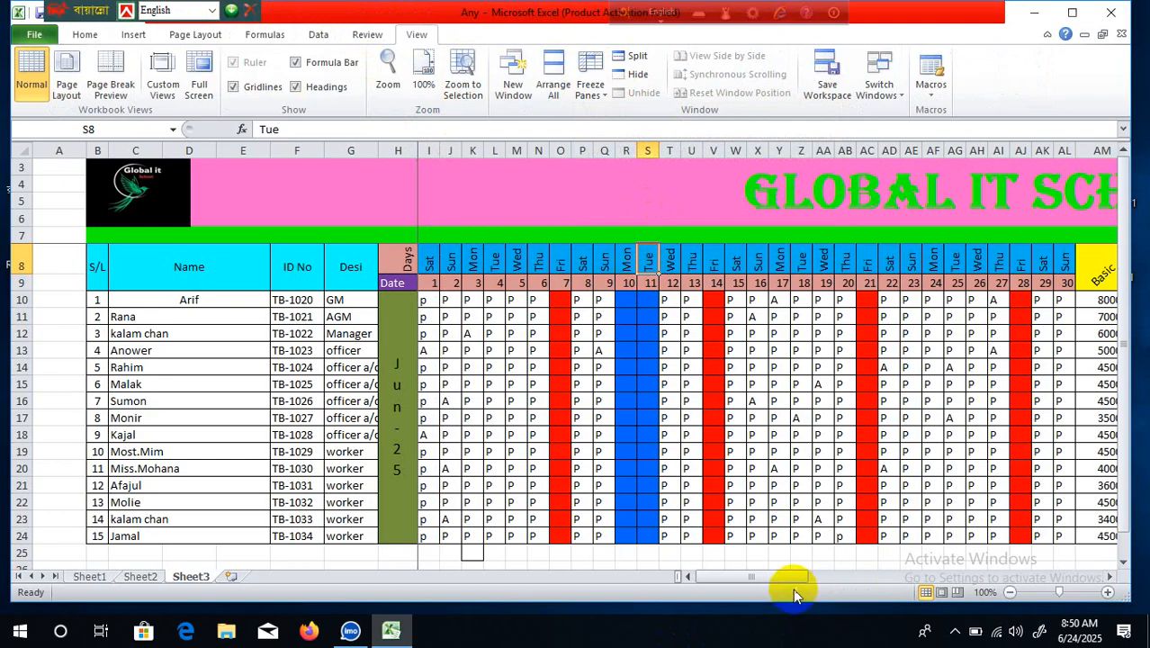
Check the frozen employee columns by scrolling across to the salary and Sing columns and back to column I
drag(791, 576, 1064, 596)
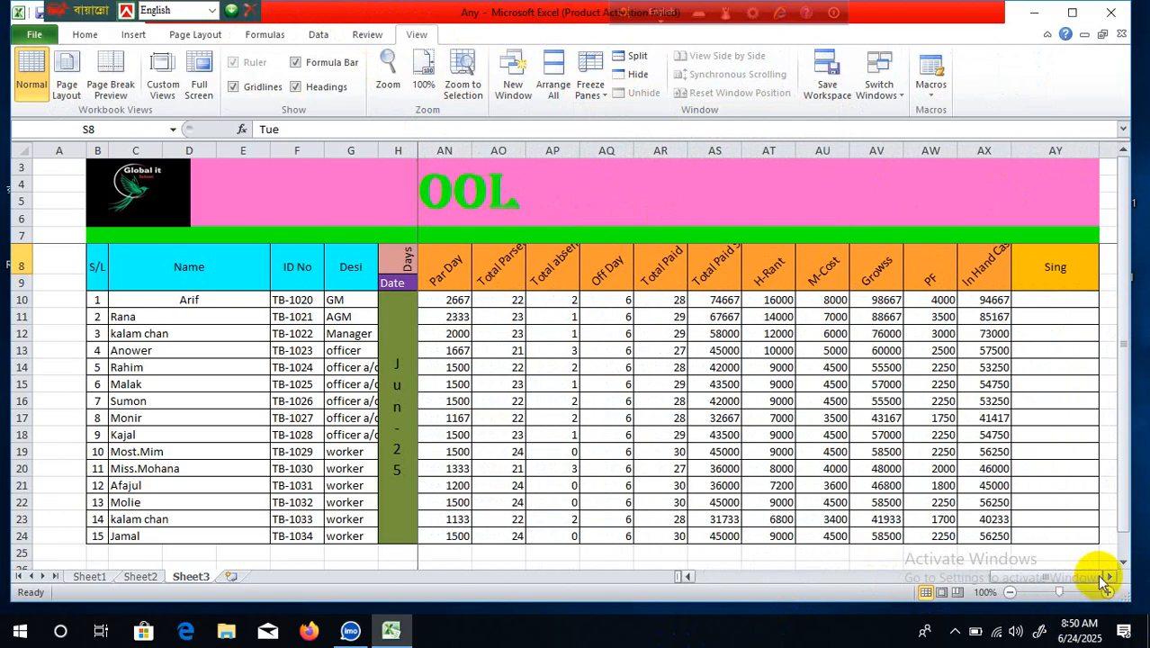
click(1109, 577)
click(1110, 577)
click(1109, 576)
click(1109, 576)
click(1109, 577)
click(1110, 577)
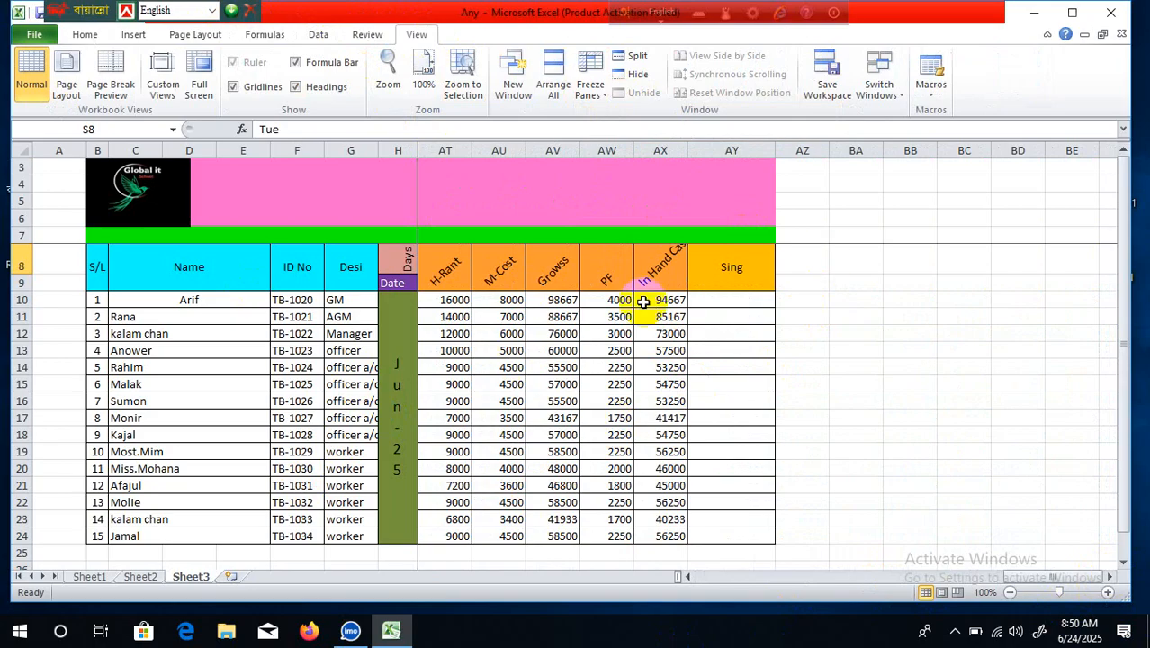
click(1109, 577)
click(1109, 576)
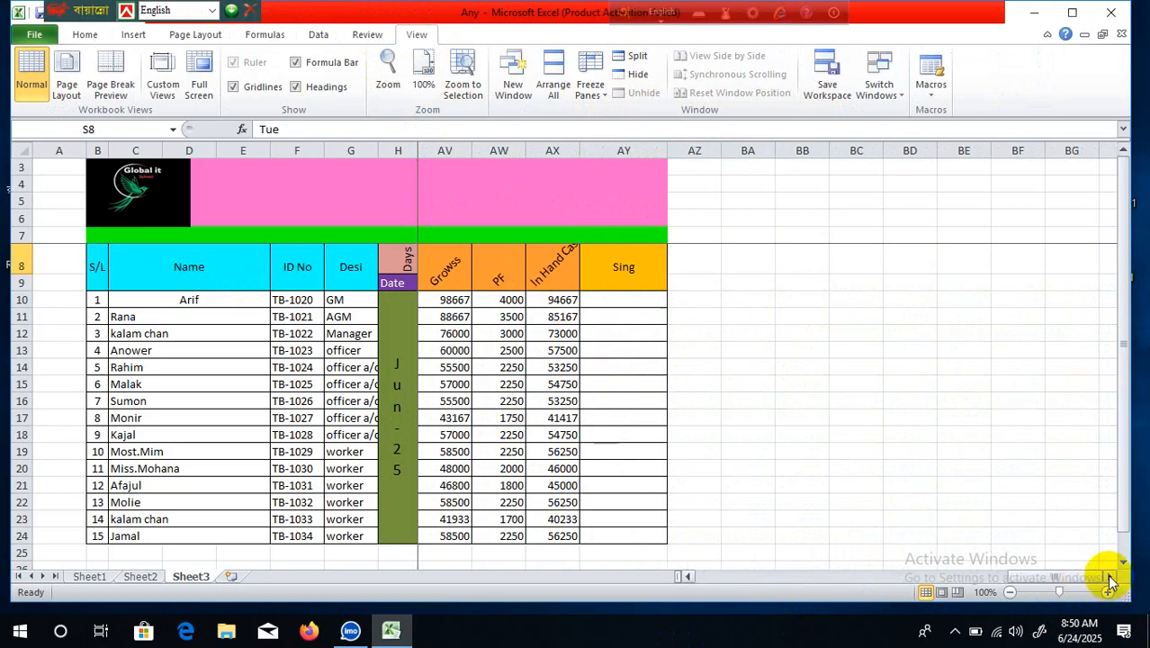
click(1109, 577)
click(1109, 577)
click(1110, 577)
click(1110, 577)
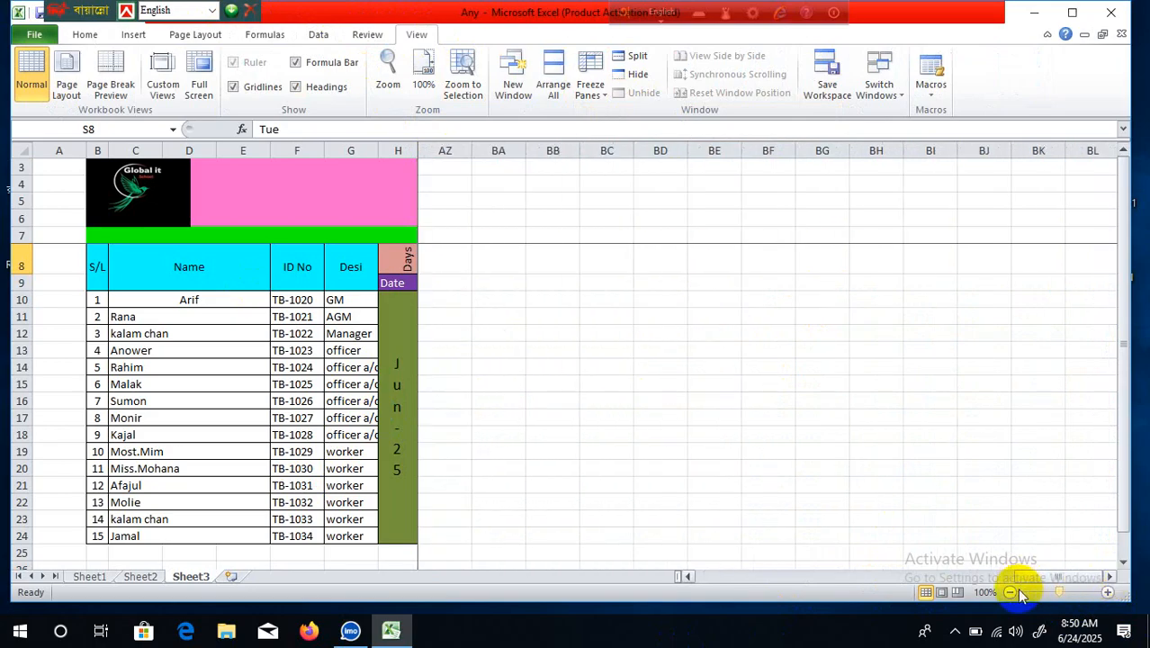
drag(1022, 579, 691, 610)
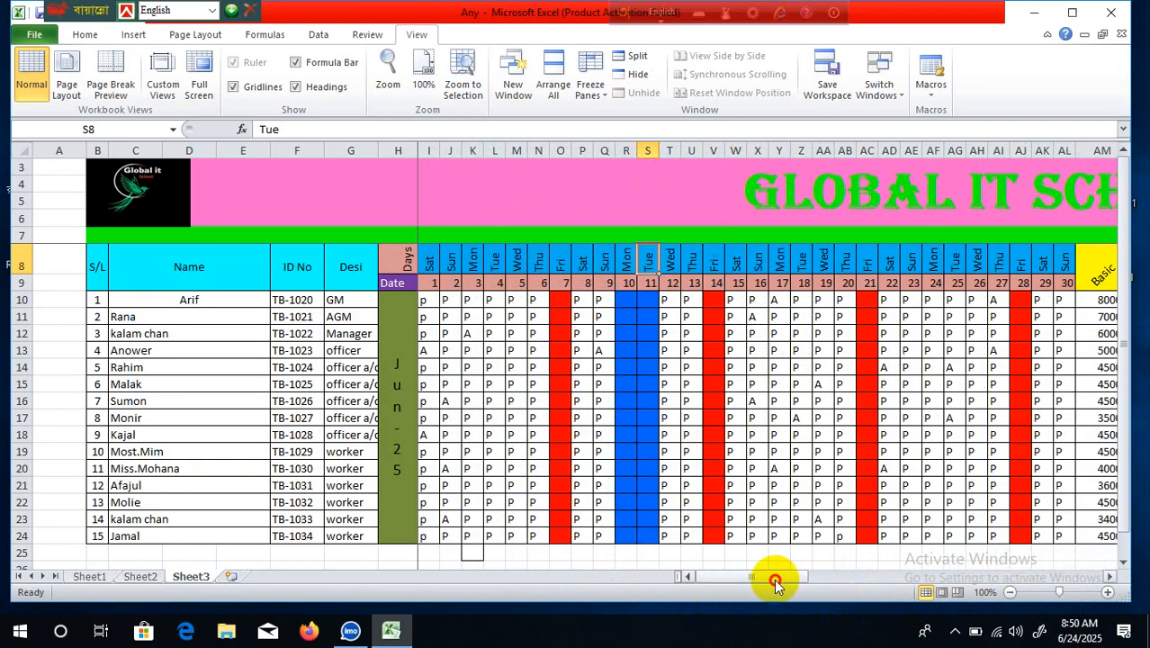
drag(775, 583, 1014, 591)
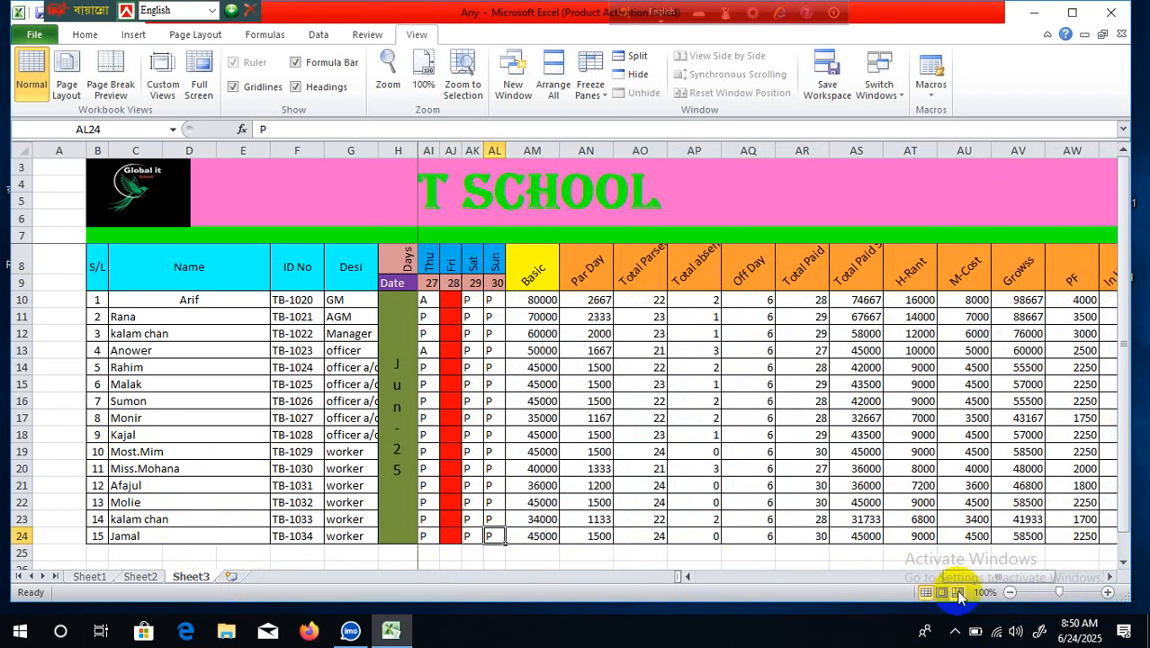
scroll(990, 583, right, 5)
click(1057, 434)
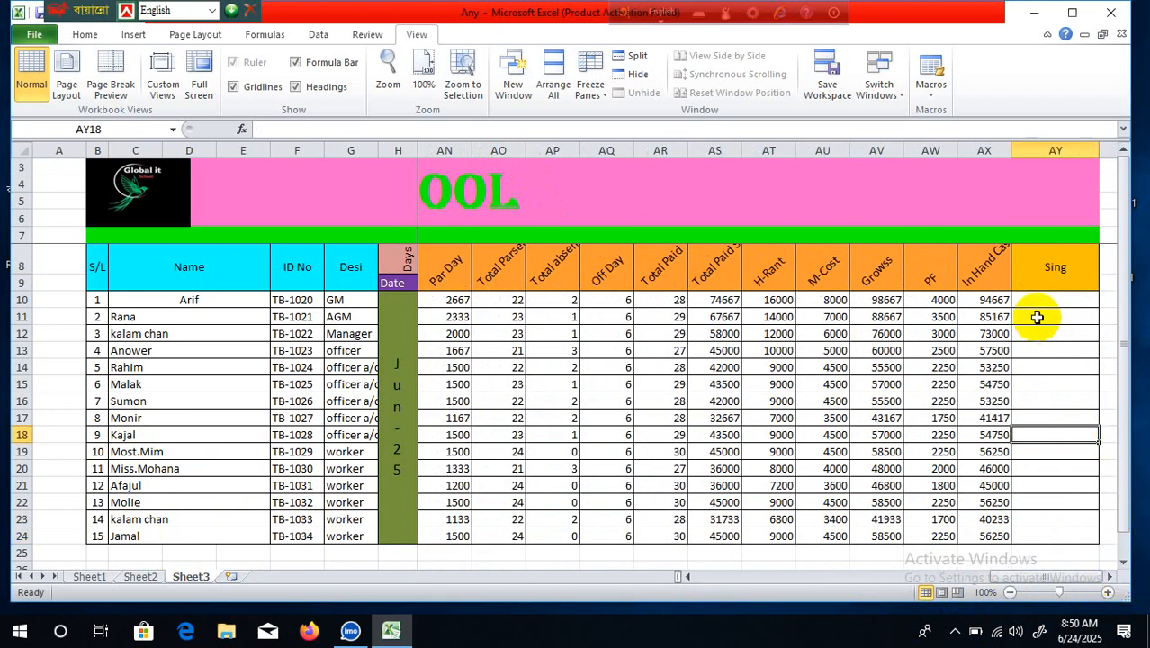
drag(1021, 577, 470, 591)
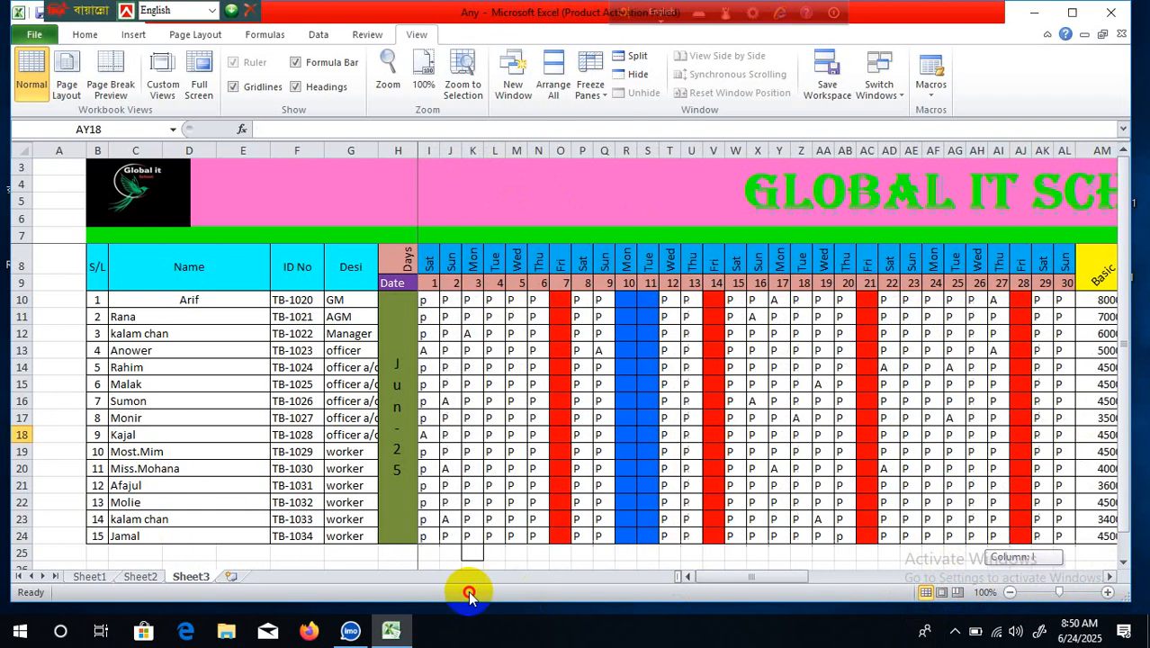
Unfreeze the panes of the attendance sheet
click(426, 149)
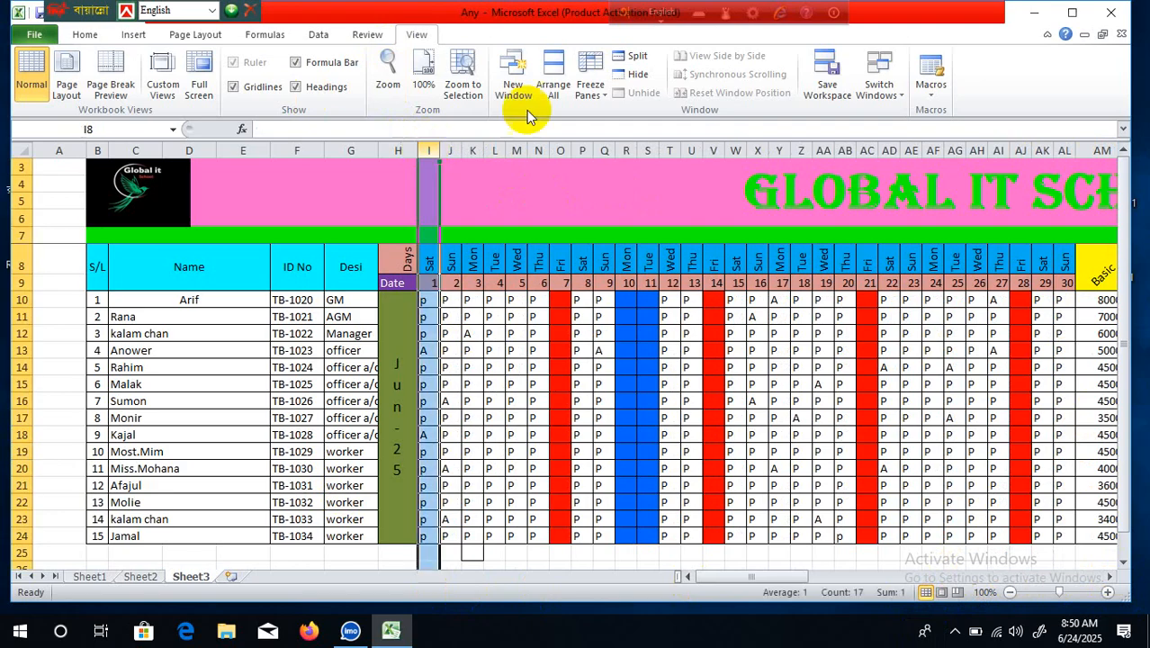
click(604, 98)
click(669, 131)
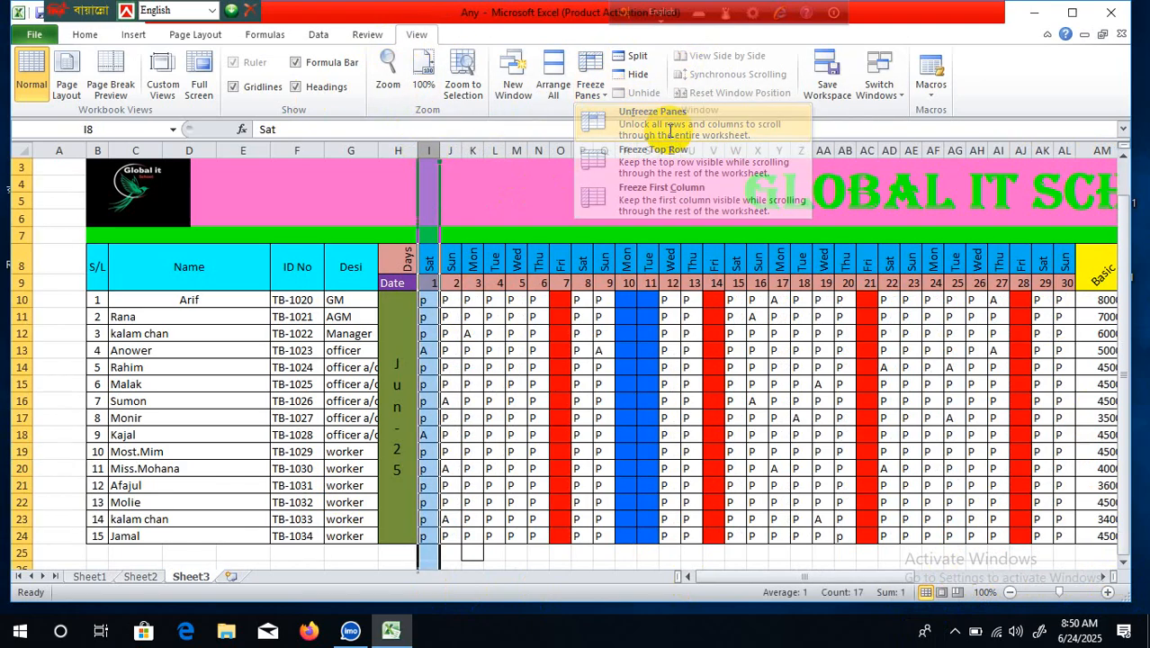
click(681, 400)
Check how the sheet scrolls to the Sing column and back without frozen panes, and zoom to 110%
drag(810, 579, 1073, 559)
click(1112, 576)
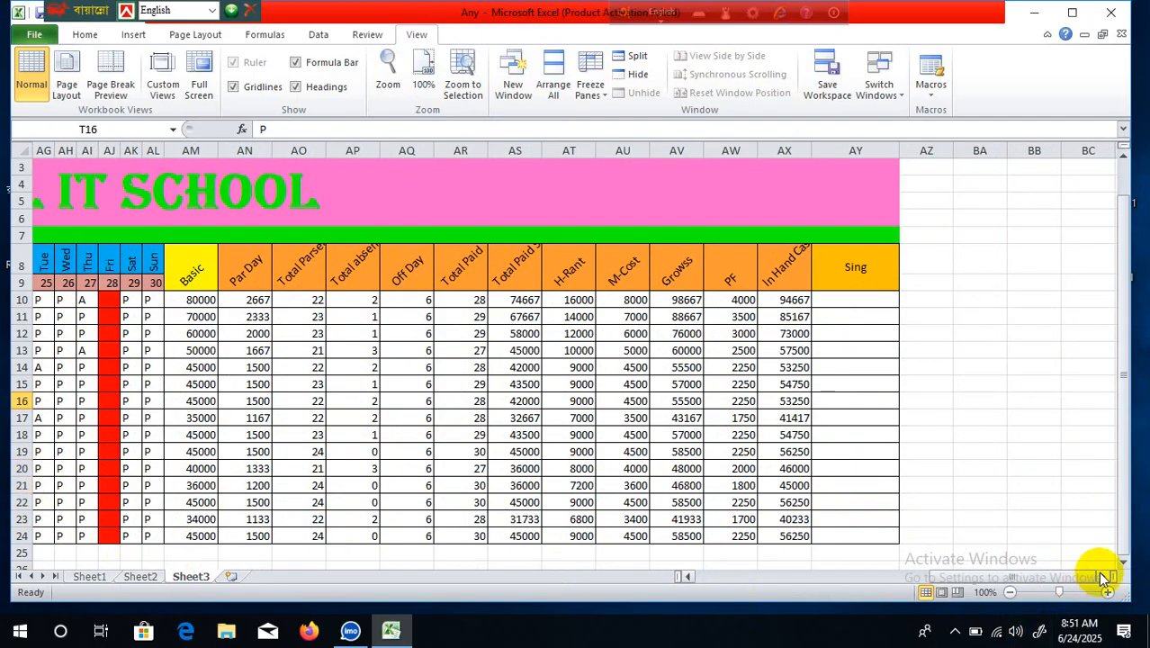
scroll(1104, 579, right, 13)
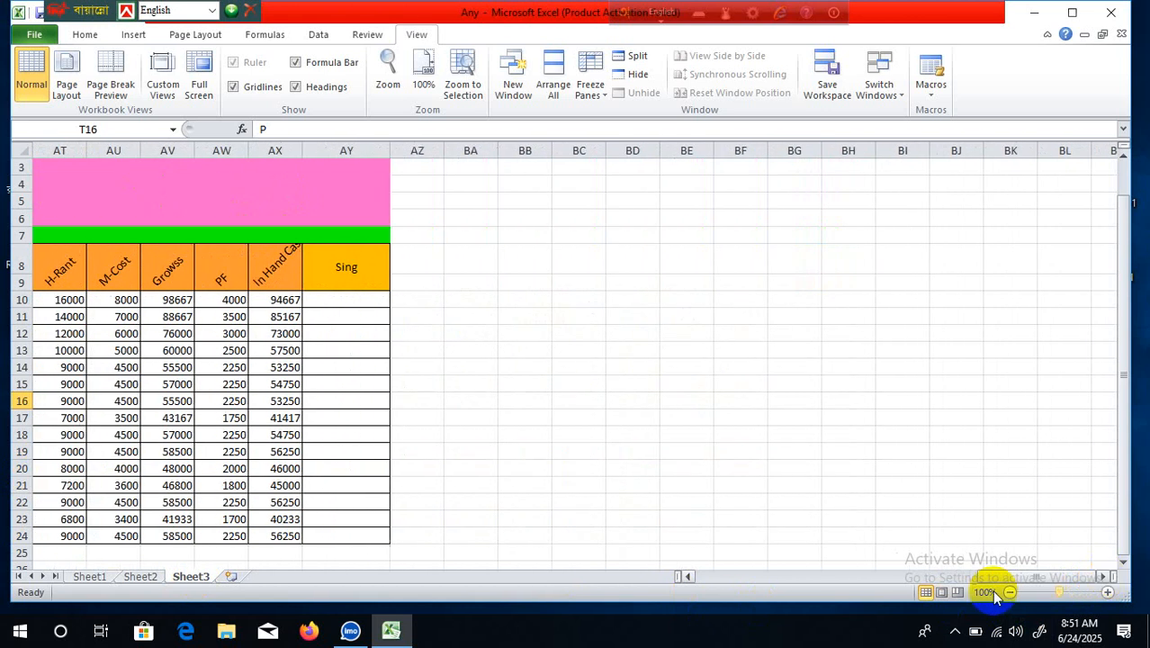
drag(1037, 581, 521, 575)
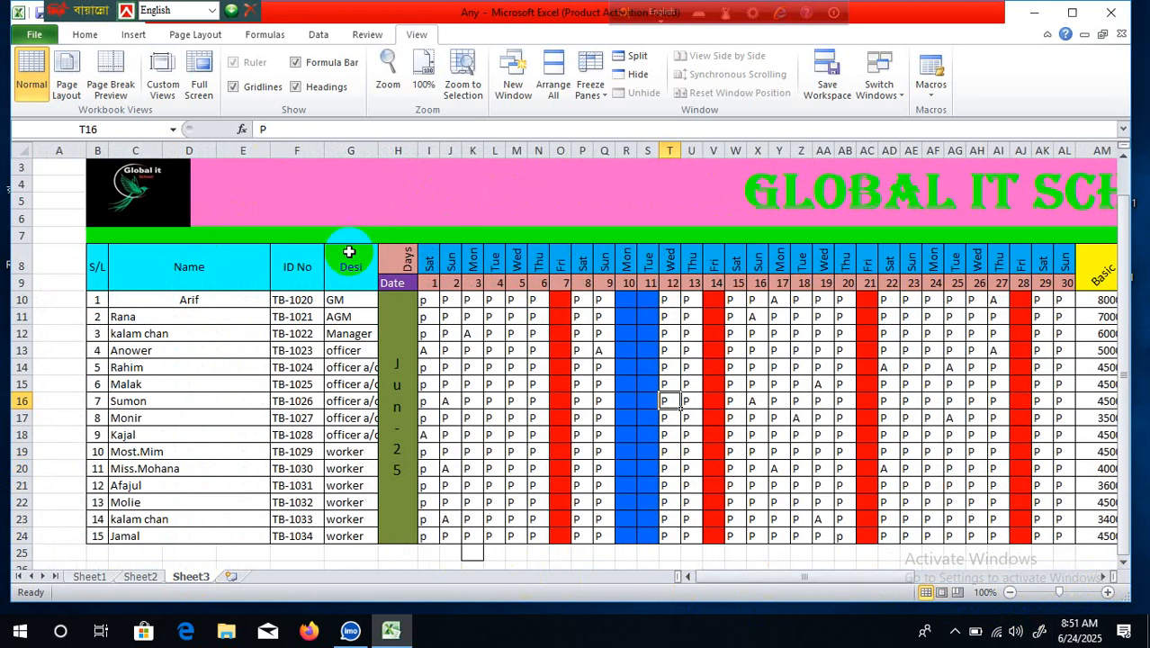
click(494, 300)
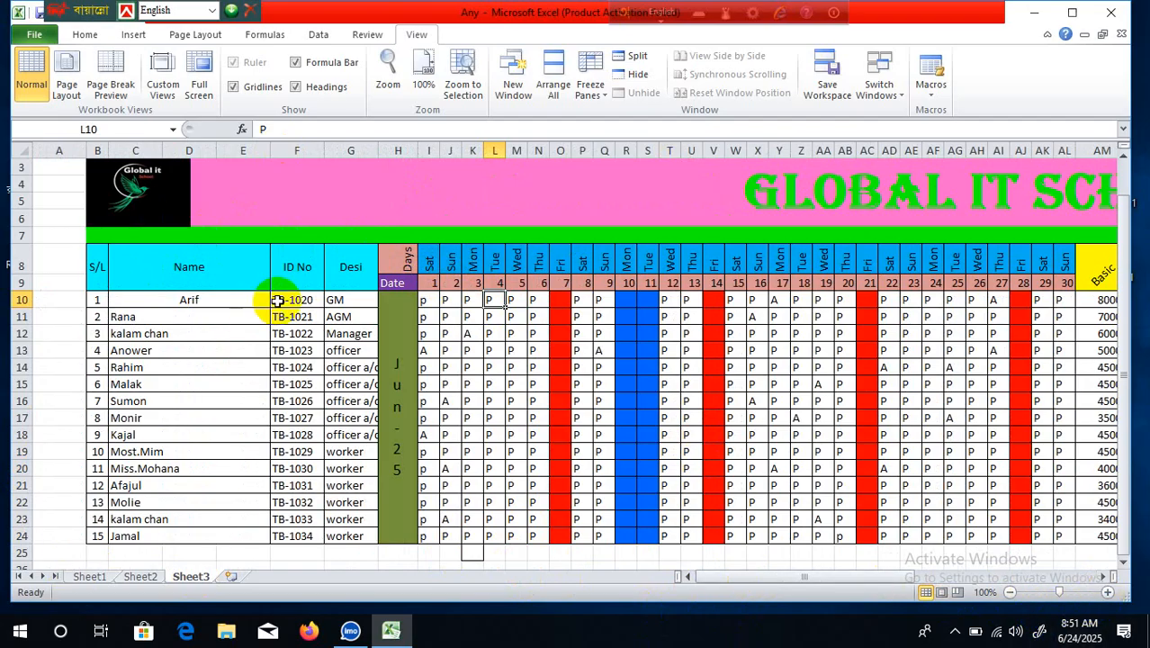
click(1109, 592)
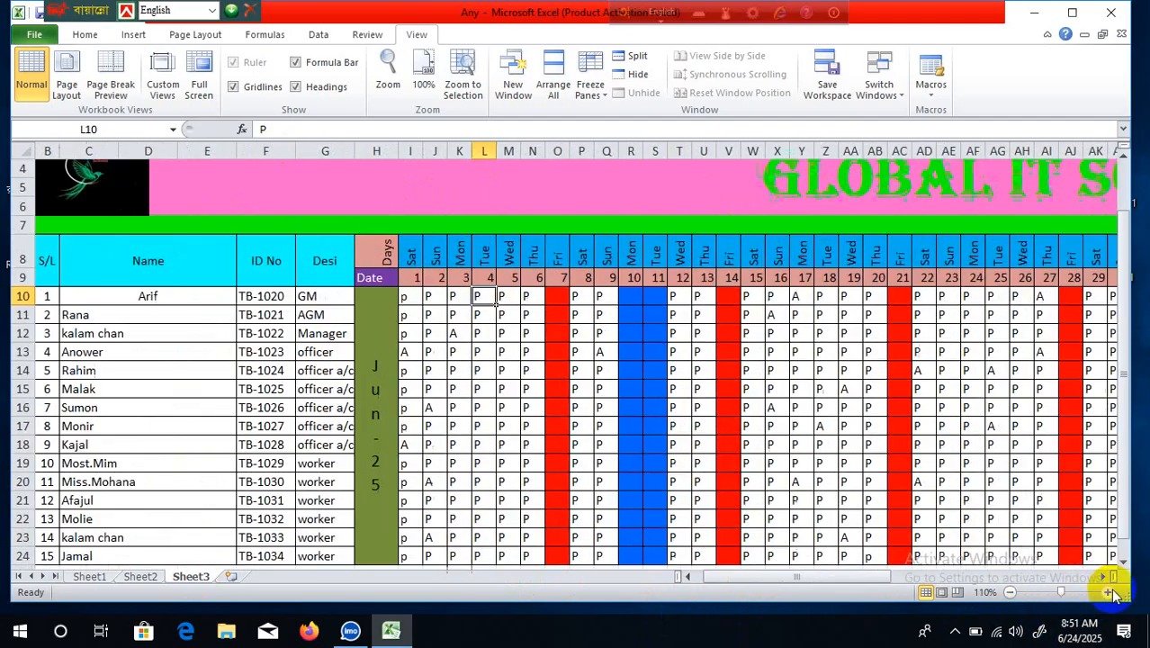
Zoom the attendance sheet out to 60% so the whole table through the Sing column fits in view
click(1109, 592)
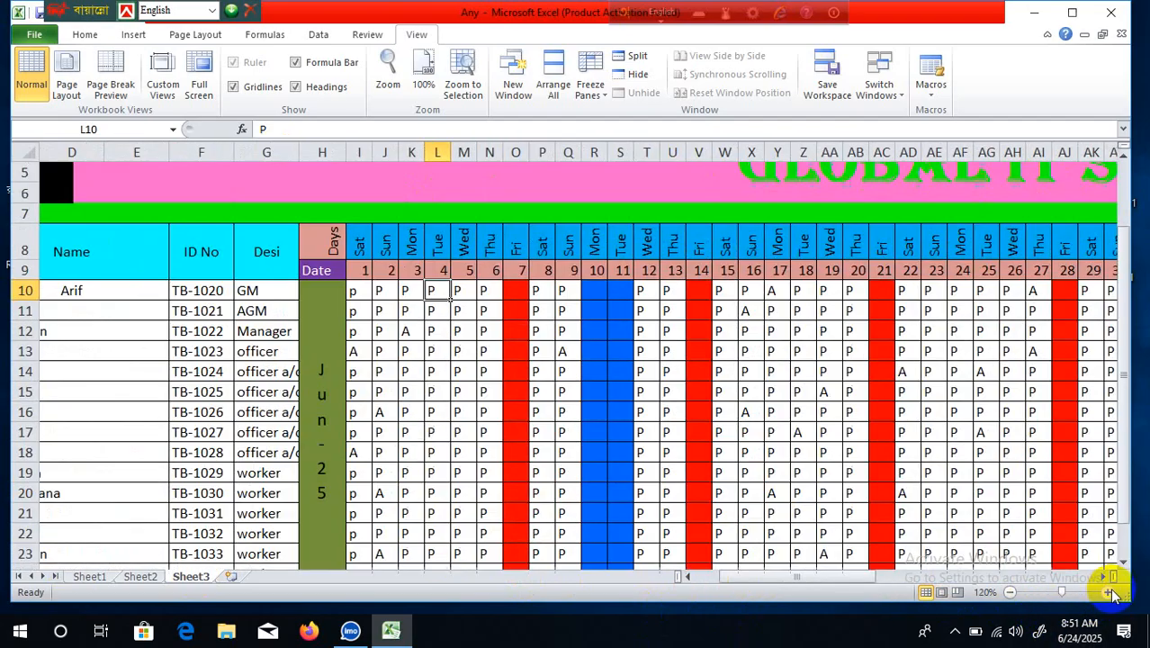
click(1006, 592)
click(1005, 592)
click(1005, 592)
click(1005, 592)
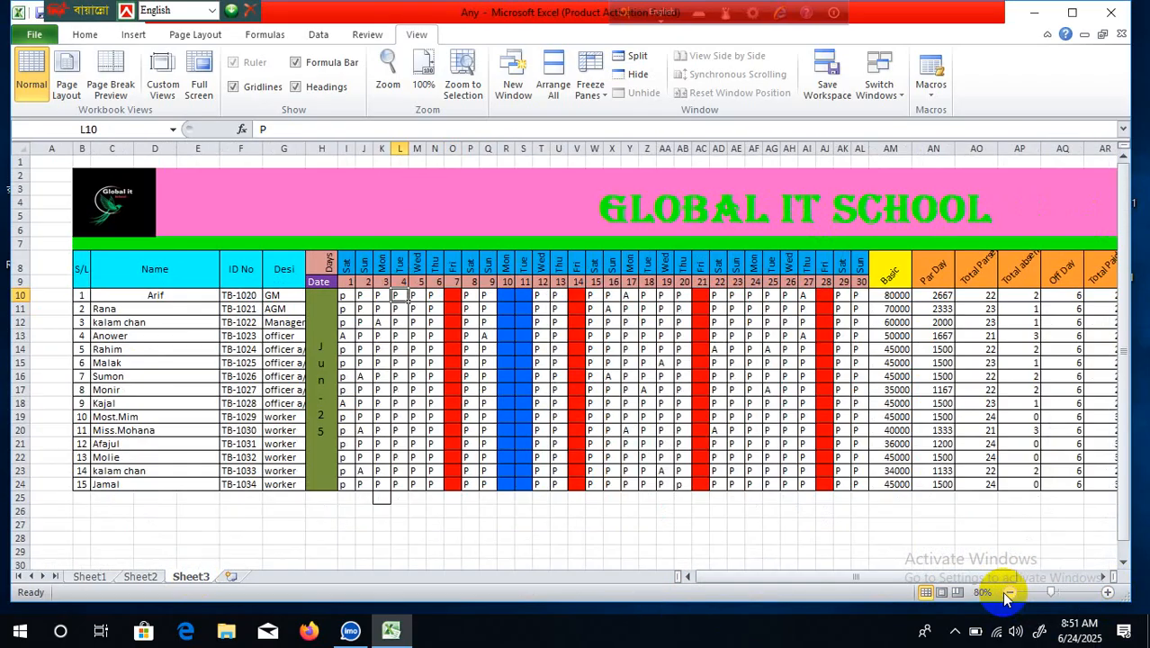
click(1006, 592)
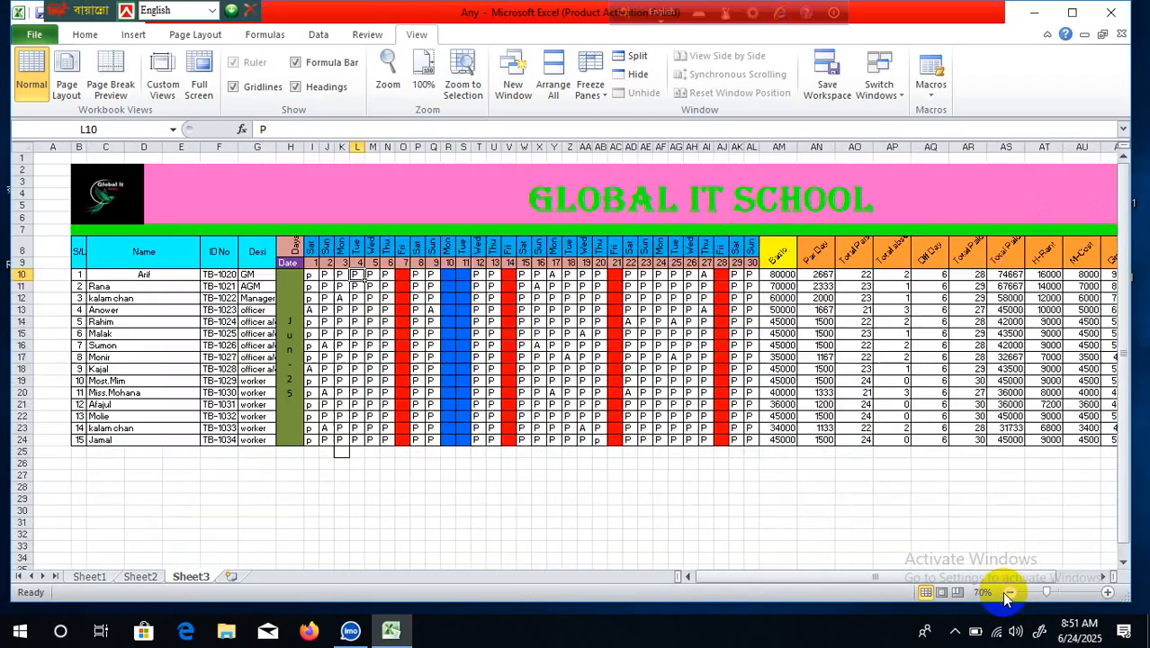
click(1006, 592)
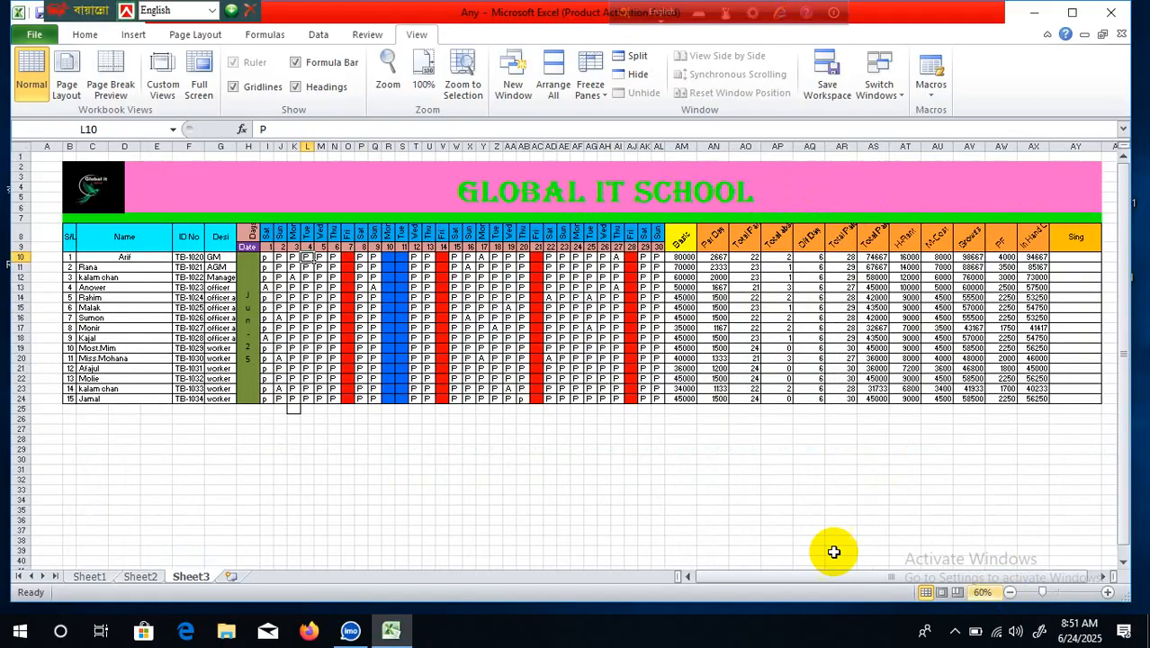
Open the Snipping Tool and capture the whole attendance and salary table, including the GLOBAL IT SCHOOL banner
click(37, 637)
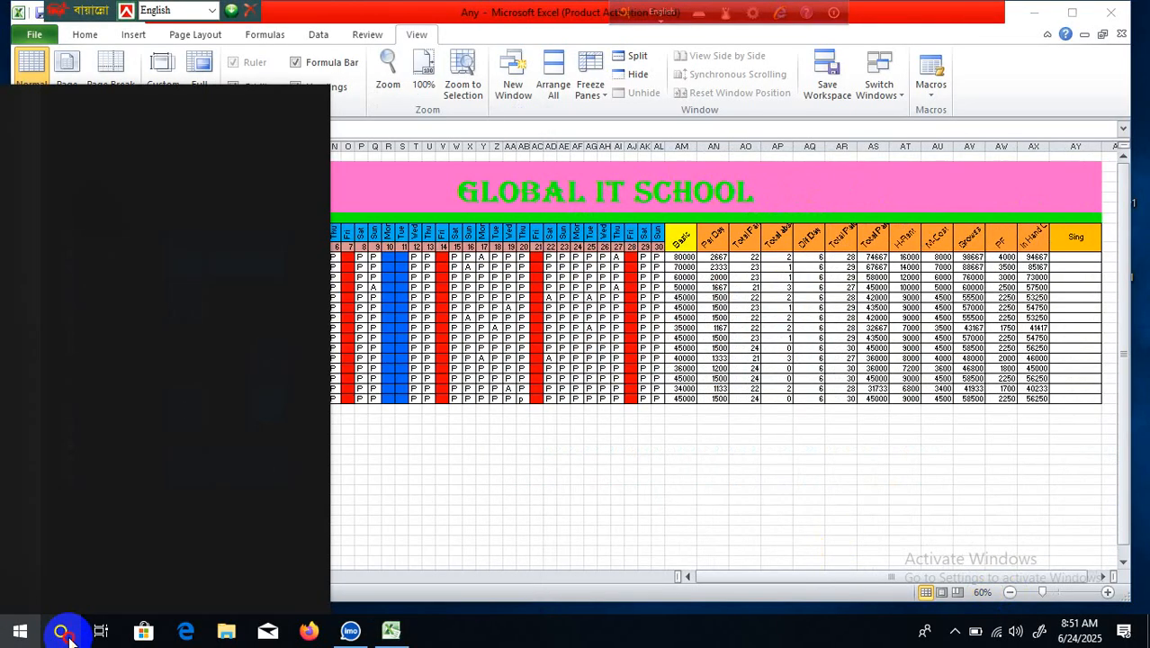
click(67, 634)
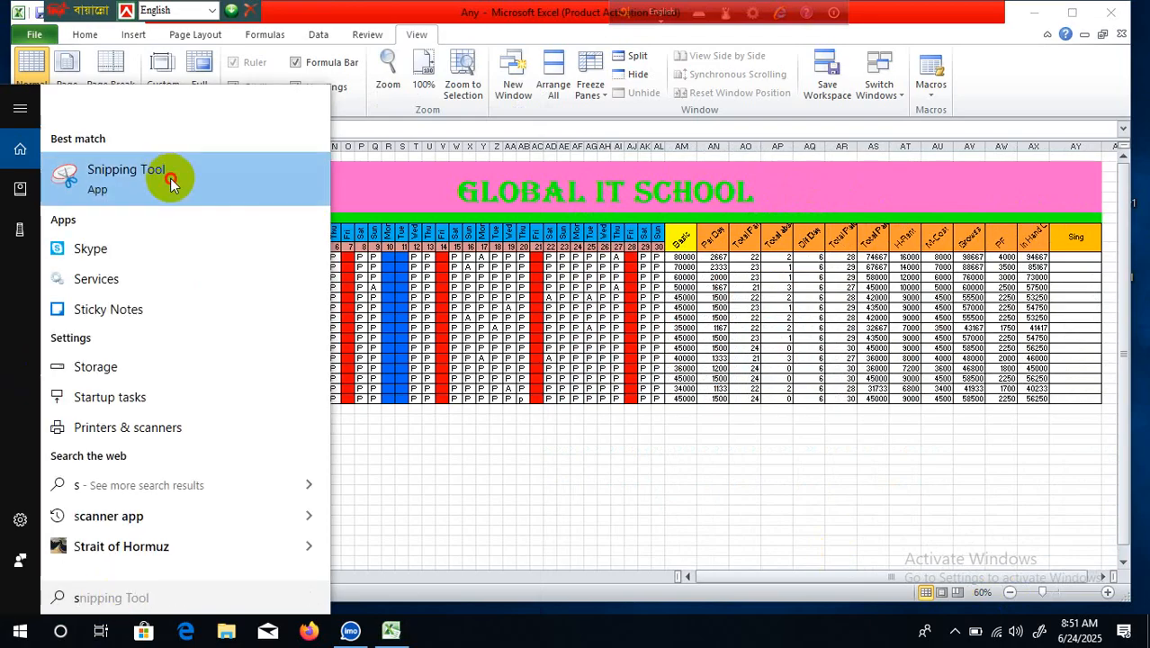
click(170, 178)
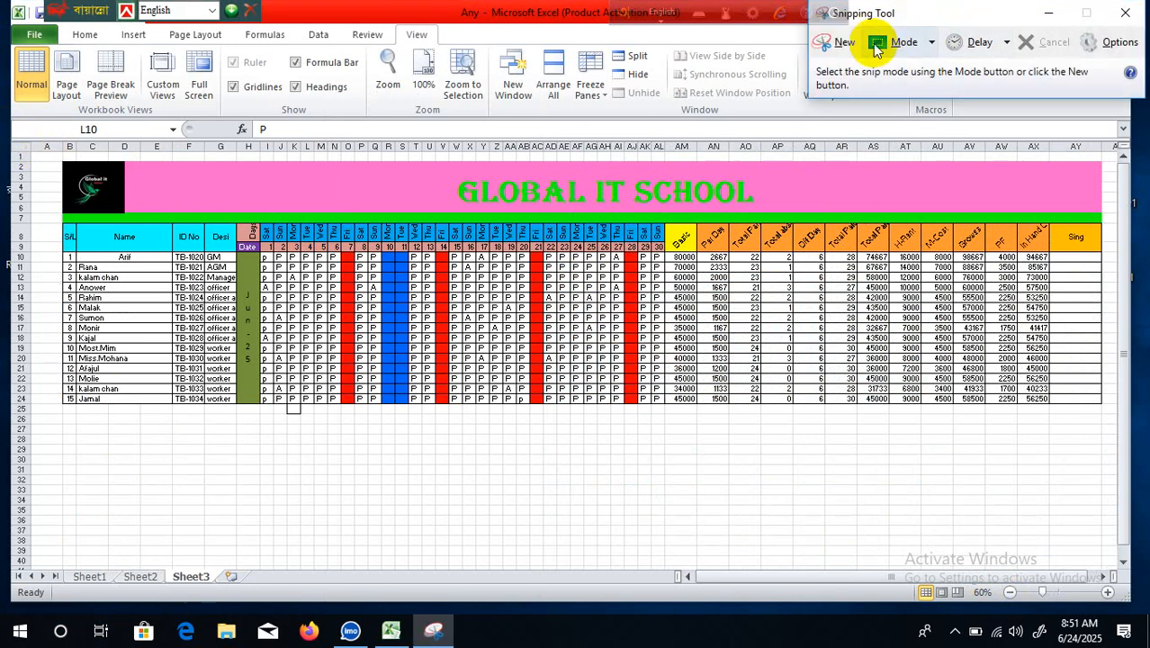
click(837, 43)
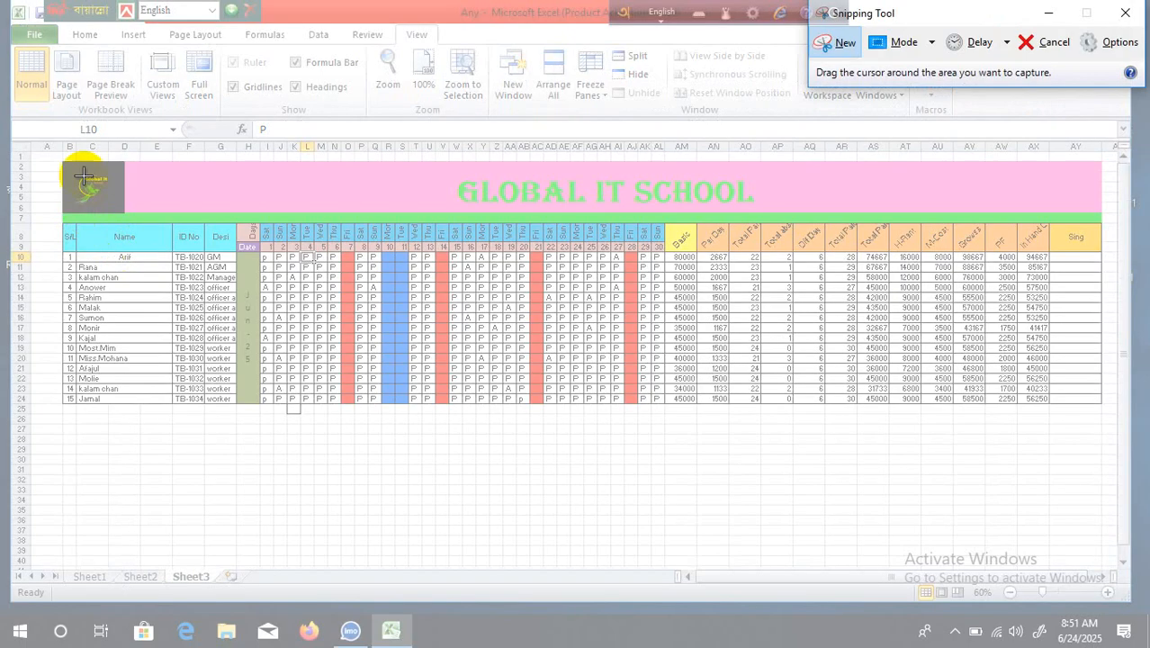
drag(51, 153, 1116, 421)
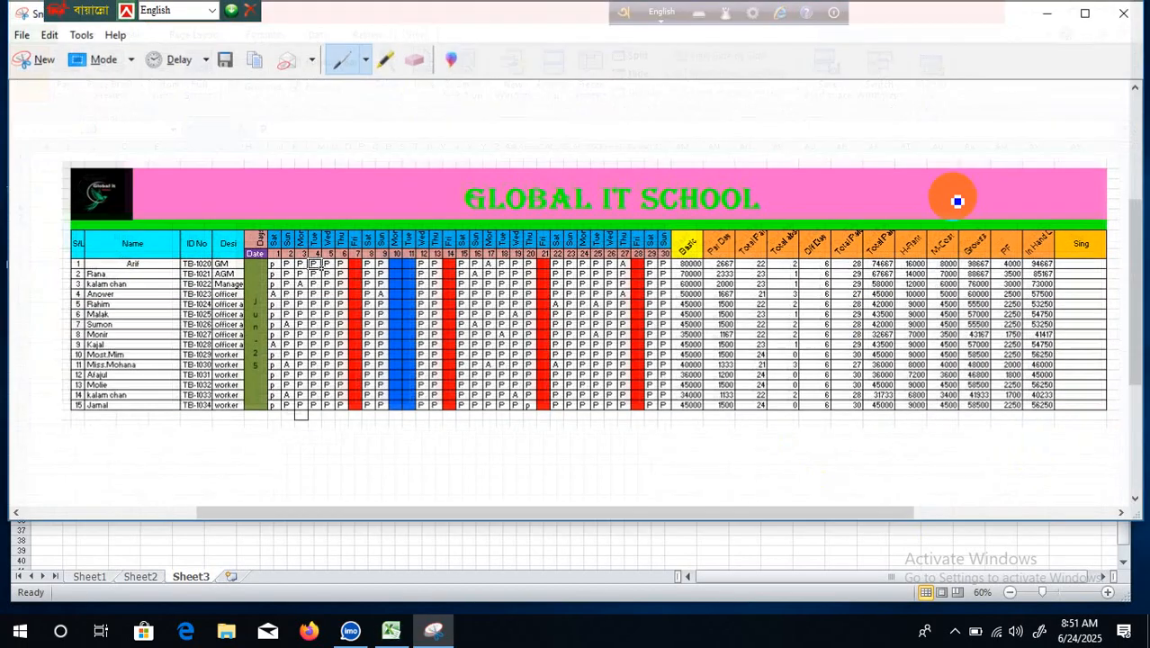
Save the snip to the Desktop as a JPEG file named Class-08 and close the Snipping Tool
click(222, 60)
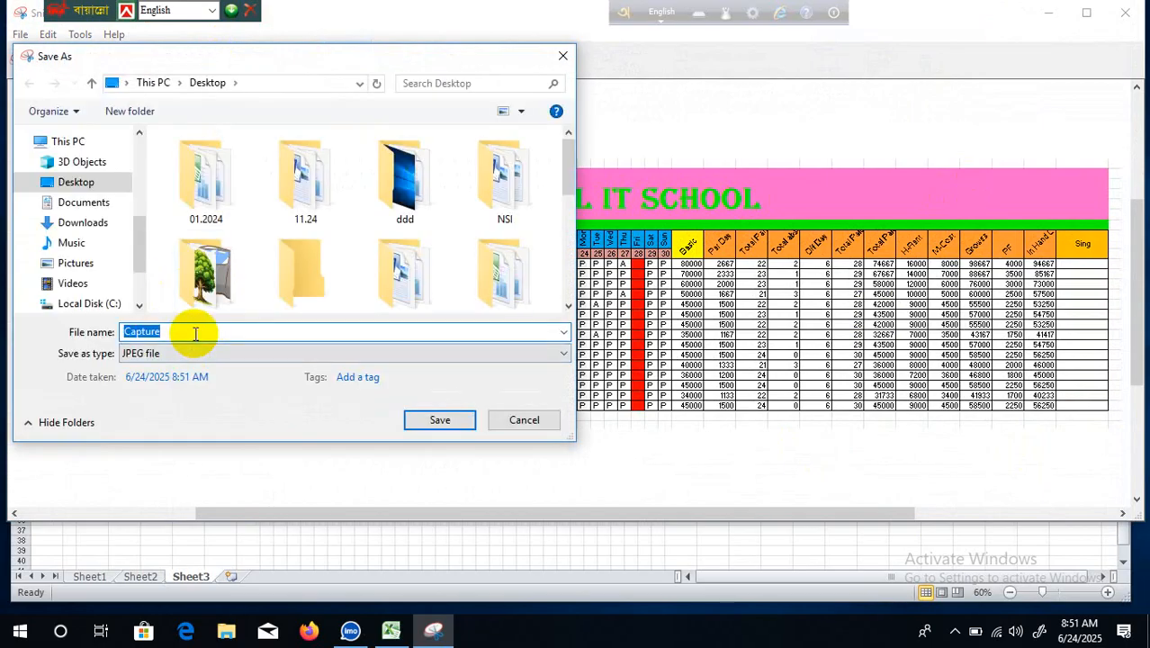
text(Class)
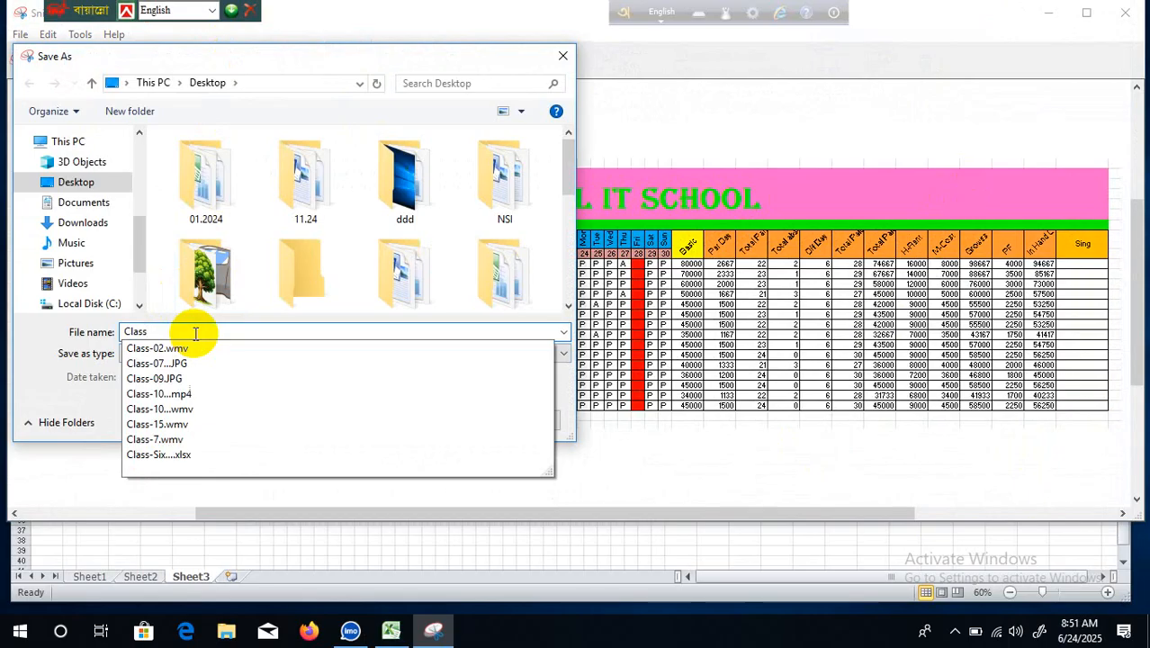
text(-08)
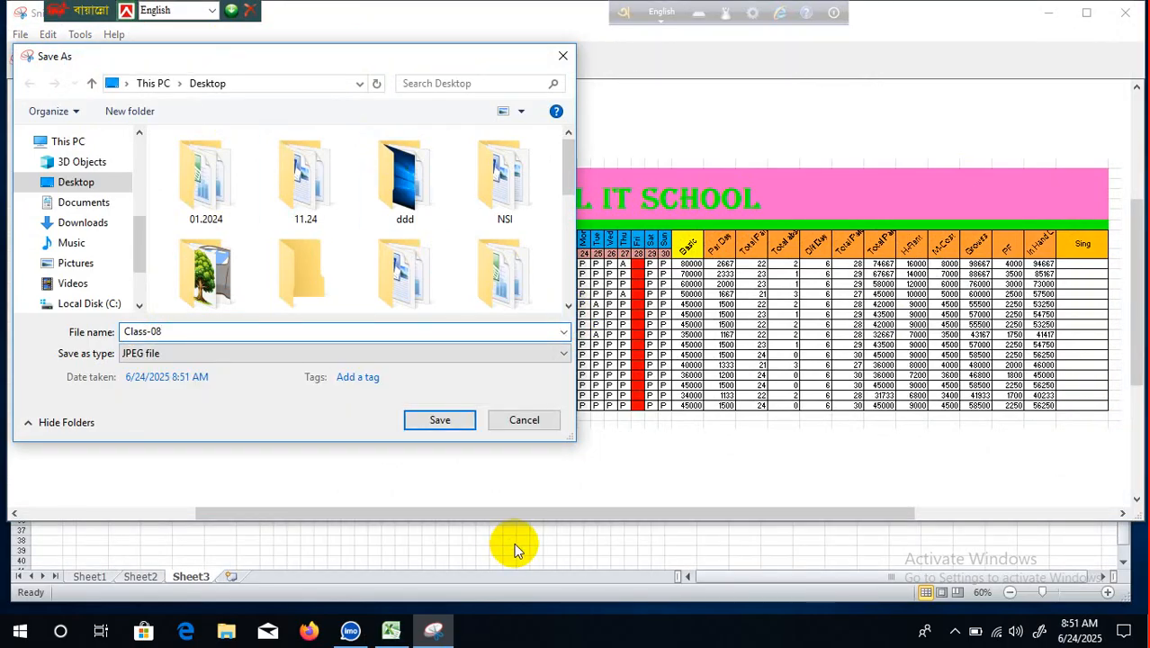
click(446, 421)
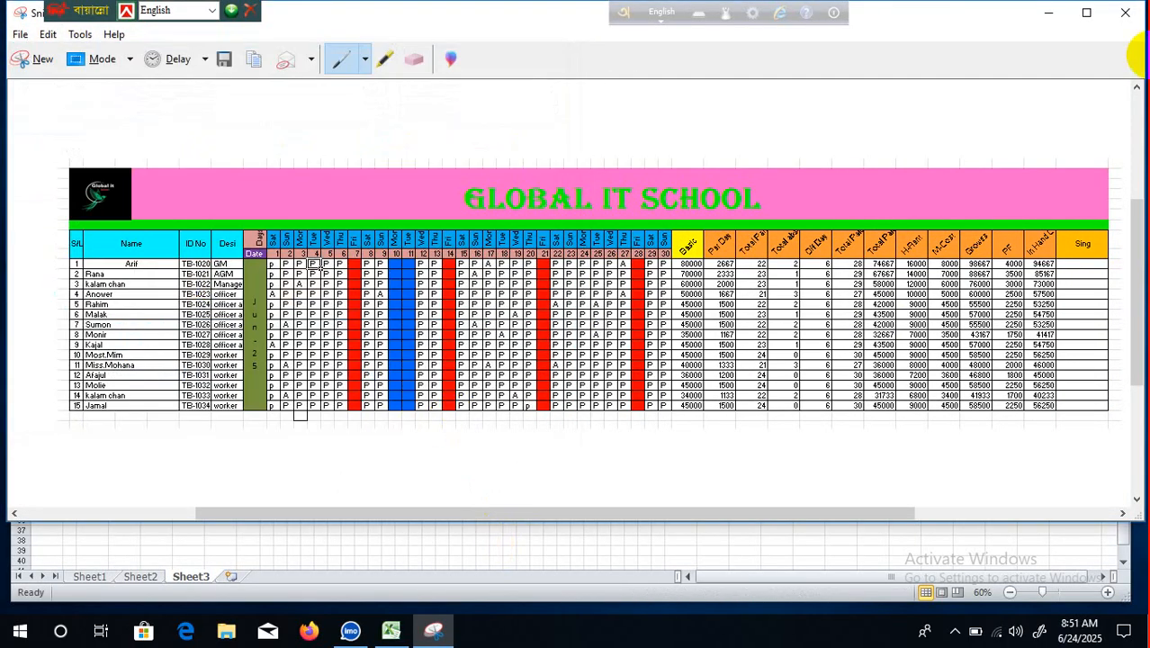
click(1130, 19)
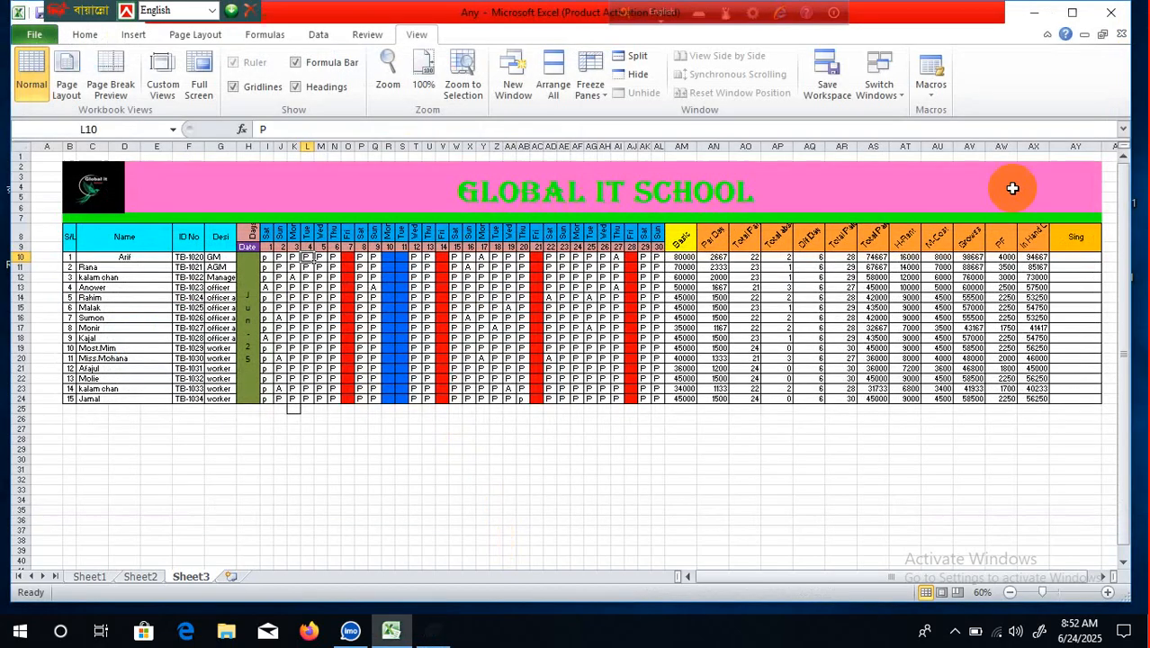
Zoom the attendance sheet to 106% and close the Excel workbook
click(1061, 592)
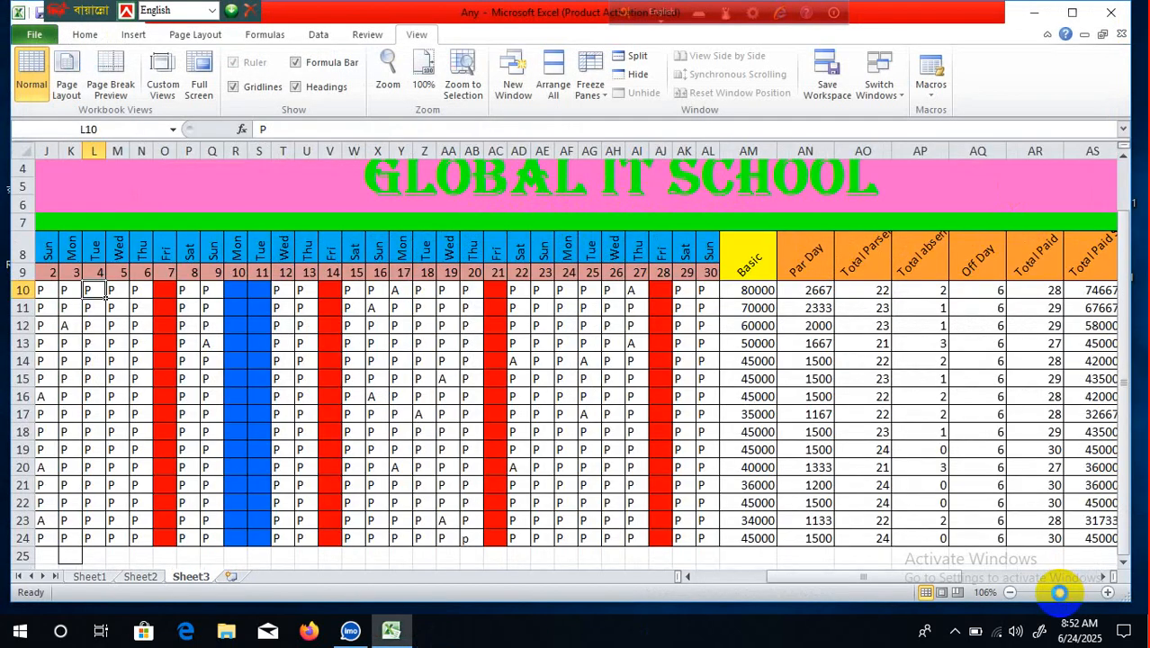
click(1118, 15)
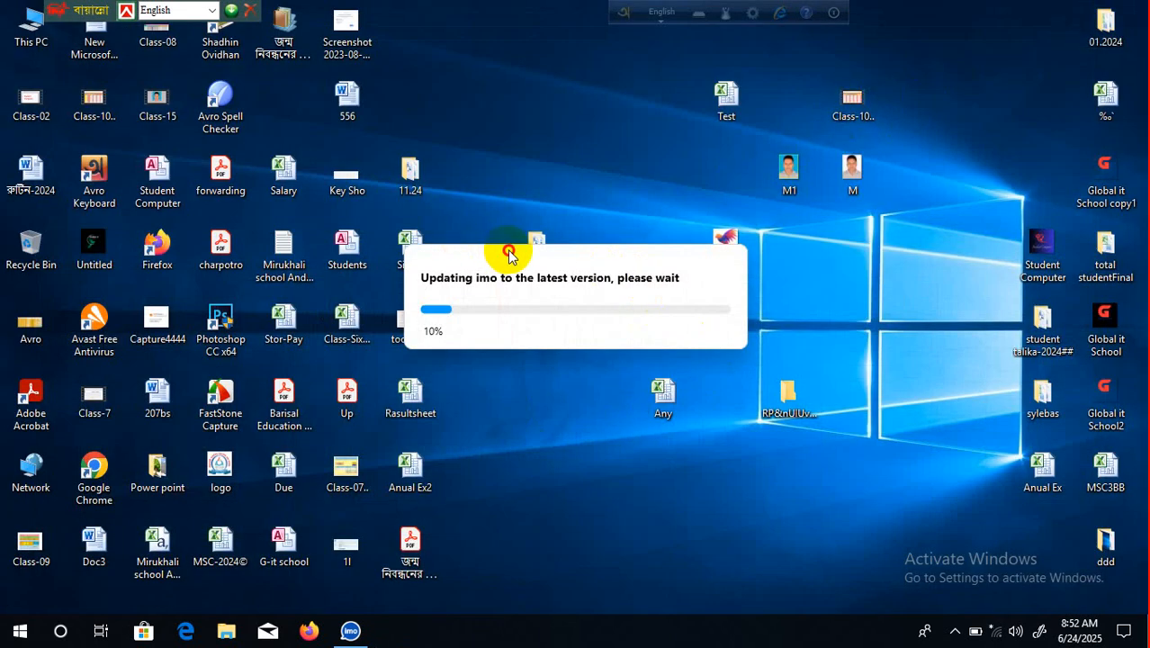
click(352, 630)
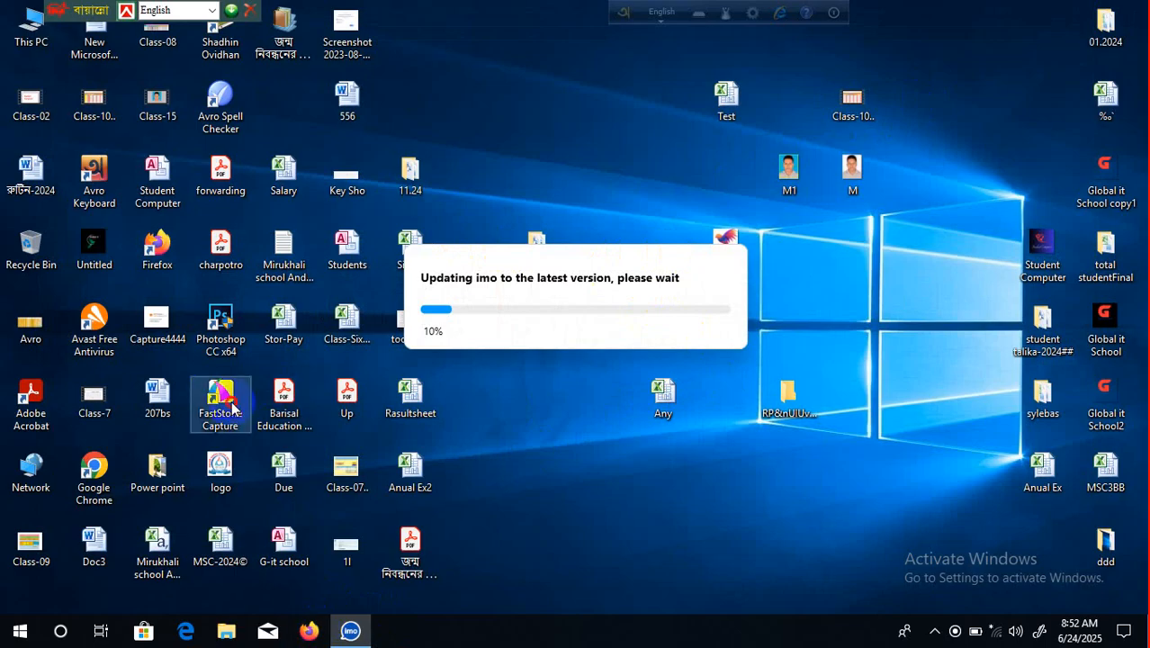